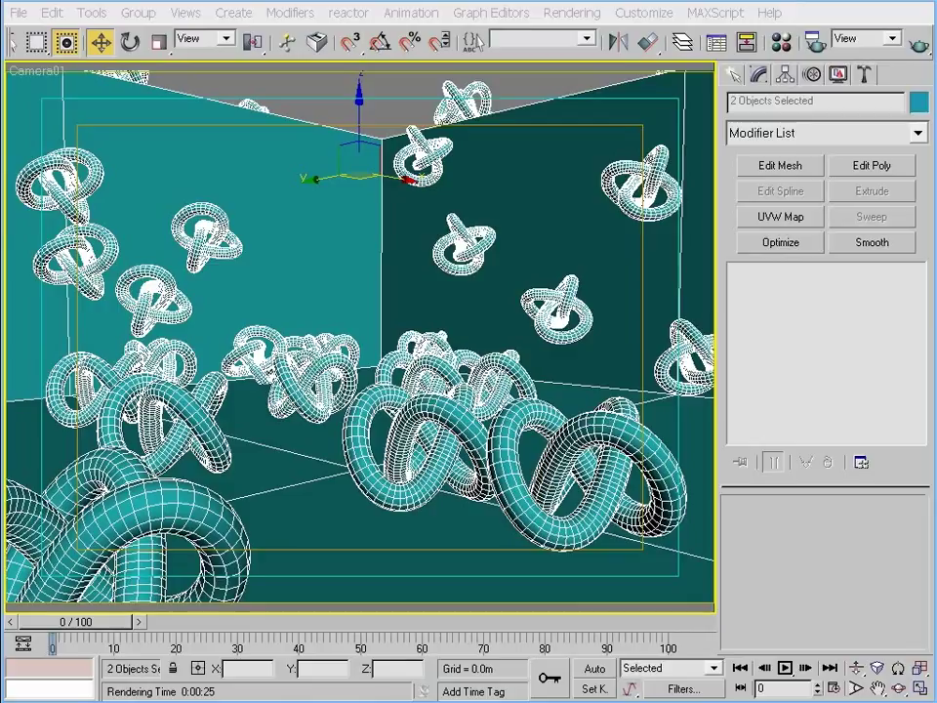
# Look through the material types available for the 01 - Default material, highlight VRayMtl, and leave the type as it is
pyautogui.press('m')
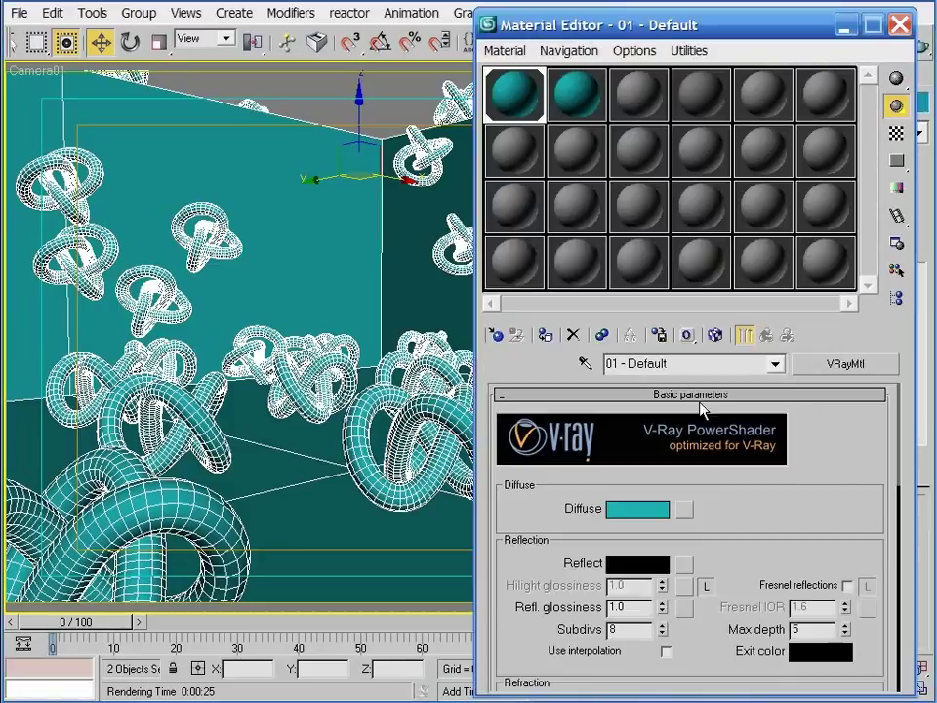
pyautogui.click(844, 364)
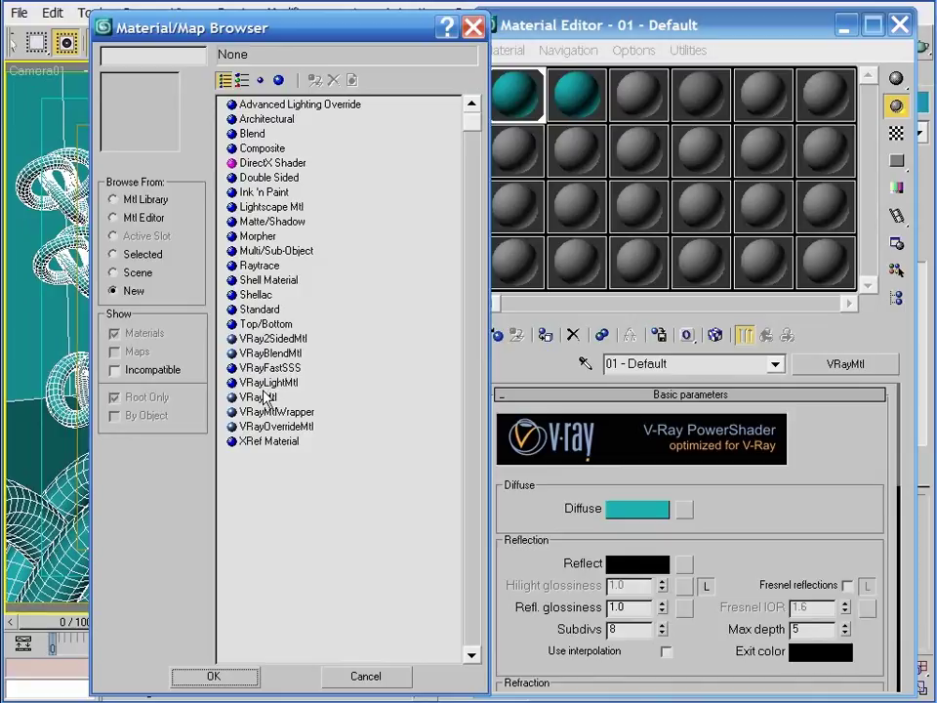
pyautogui.click(258, 397)
pyautogui.click(259, 398)
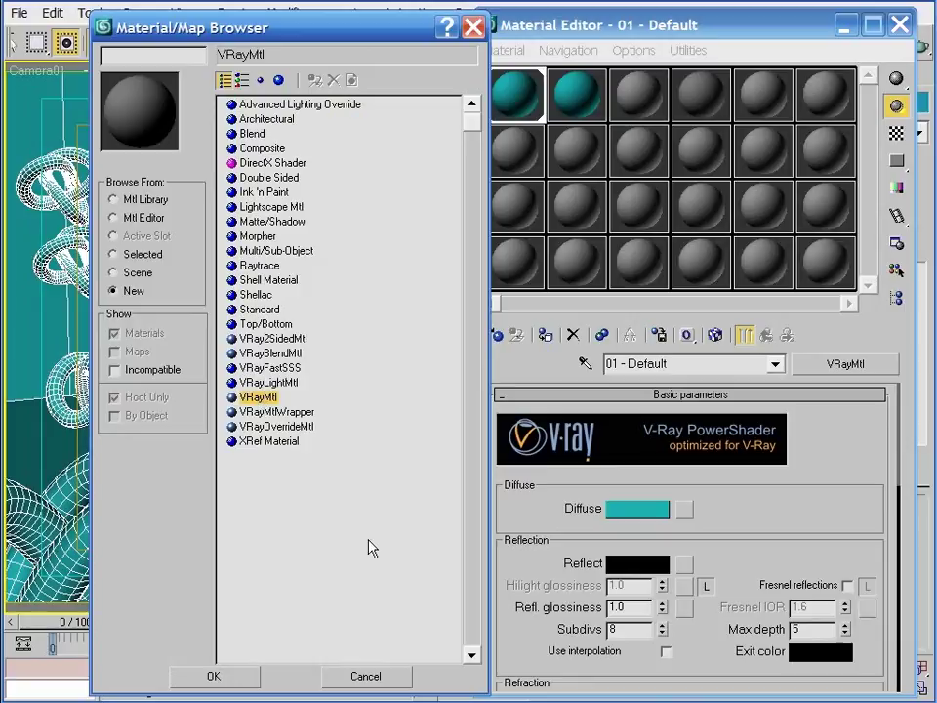
pyautogui.click(369, 678)
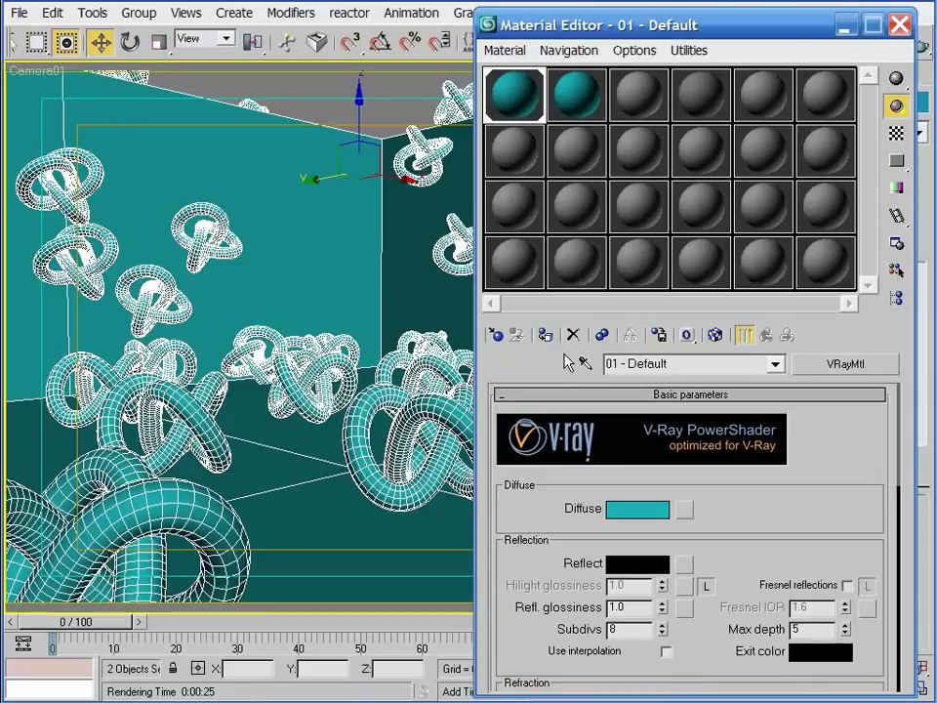
# Compare the shaded camera view with and without edged faces, with the Material Editor closed
pyautogui.press('m')
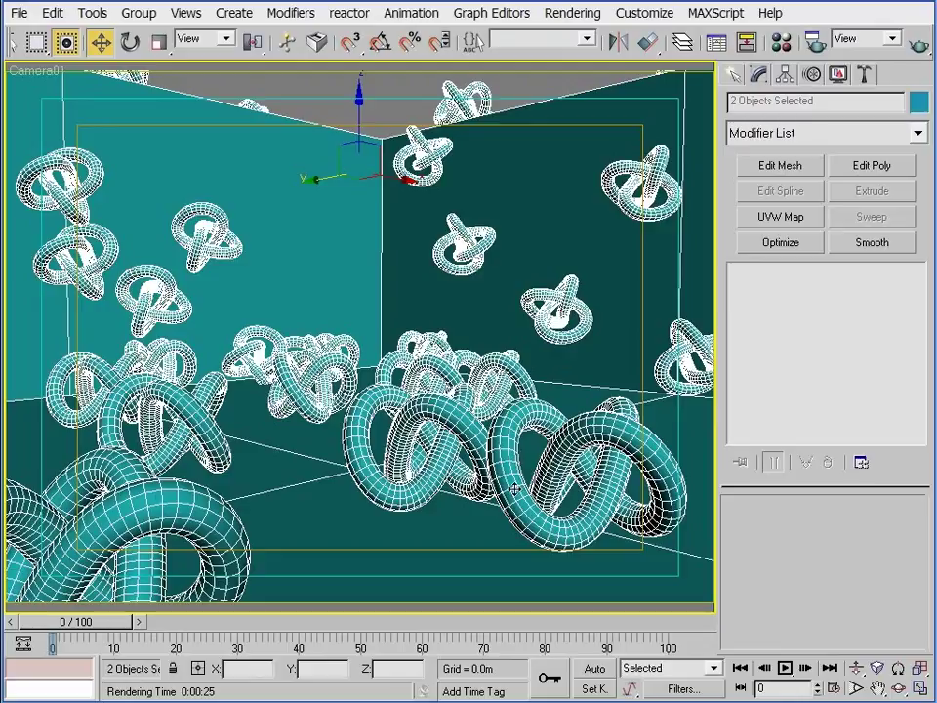
pyautogui.press('F4')
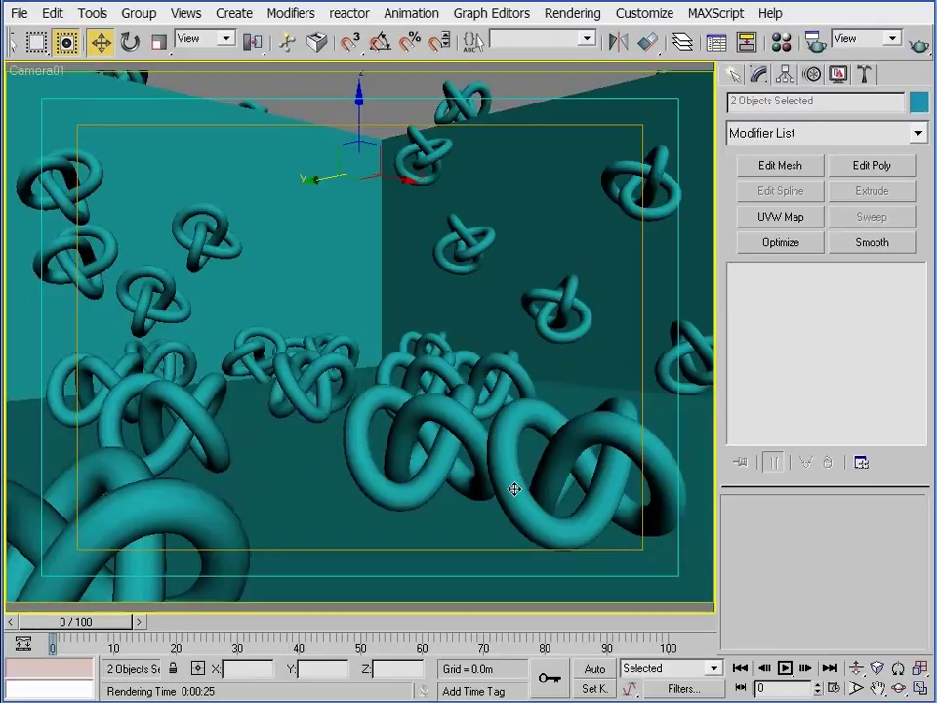
pyautogui.press('F4')
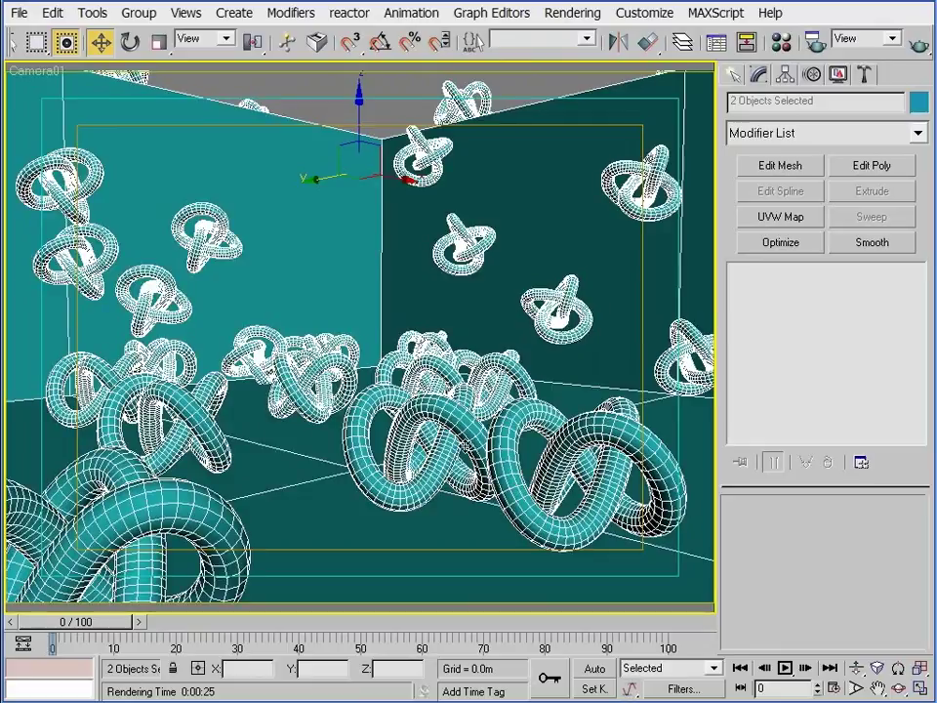
# Compare the parameters of the 01 - Default VRayMtl material with those of the 02 - Default Standard material
pyautogui.press('m')
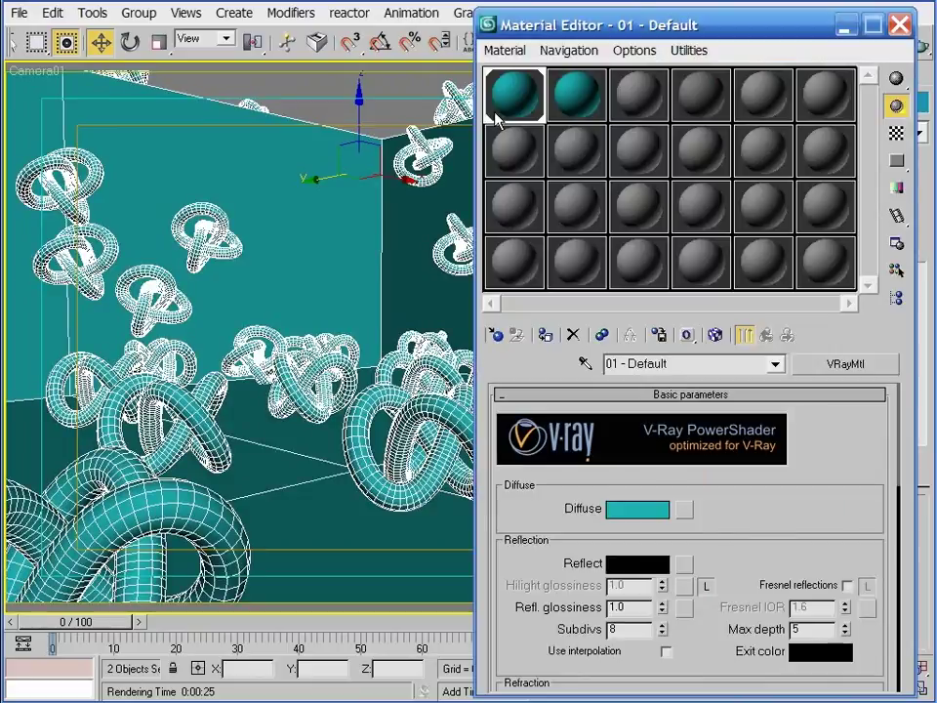
pyautogui.click(575, 103)
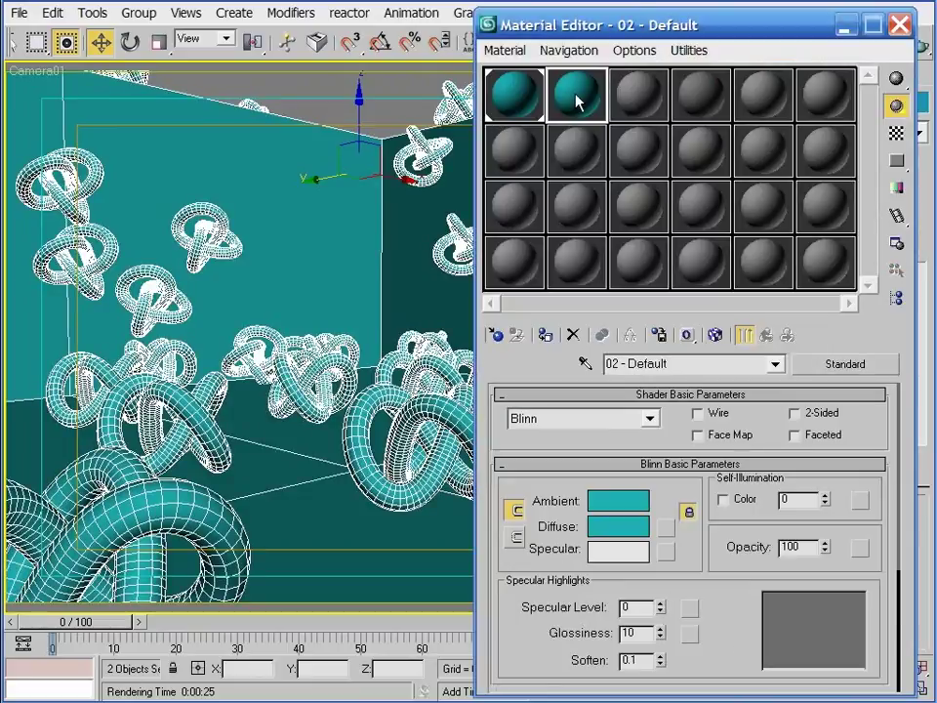
pyautogui.click(518, 98)
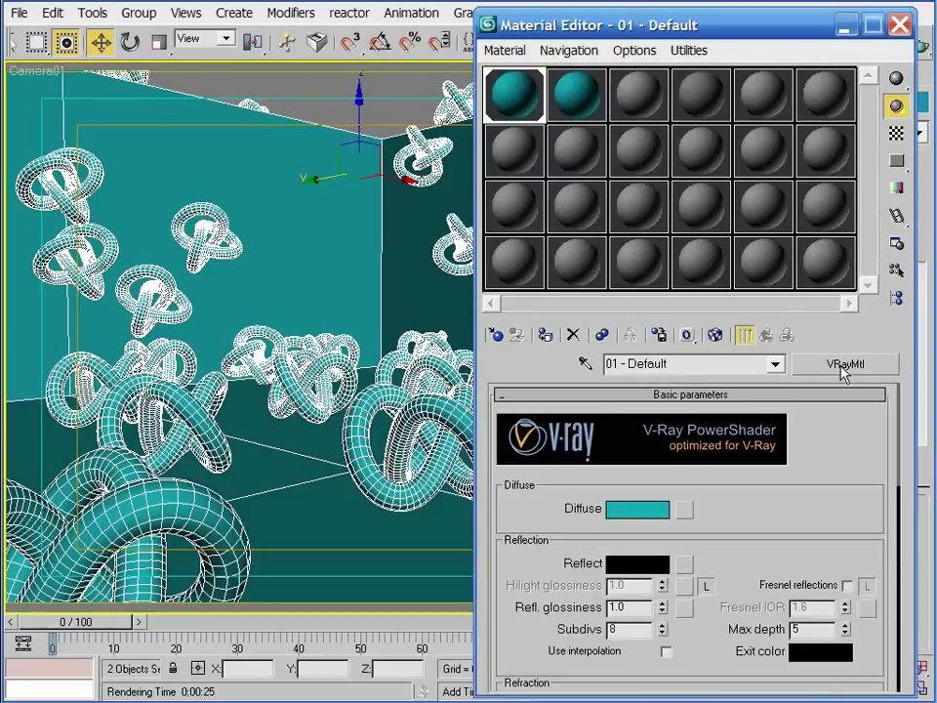
pyautogui.click(577, 95)
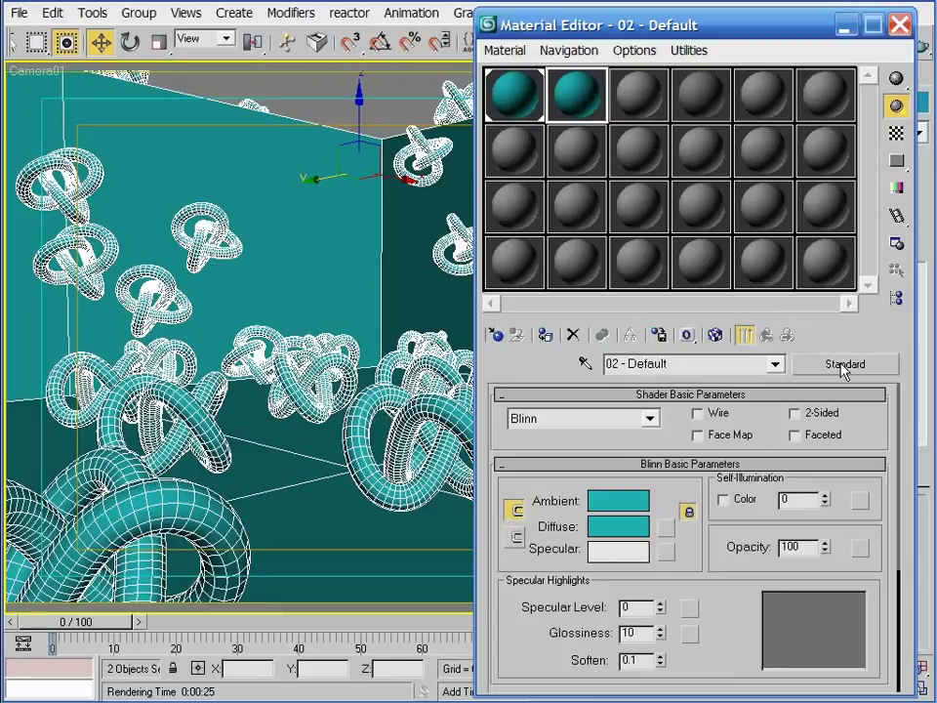
# Render the camera view with the 01 - Default VRayMtl material on the objects, and dismiss the rendered frame
pyautogui.click(522, 100)
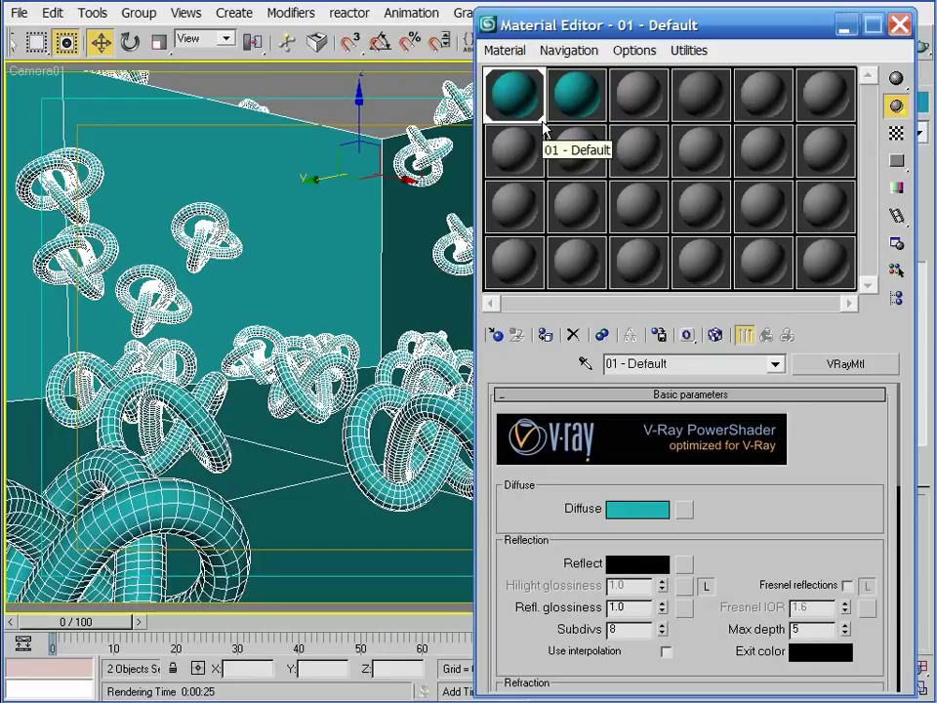
pyautogui.press('F9')
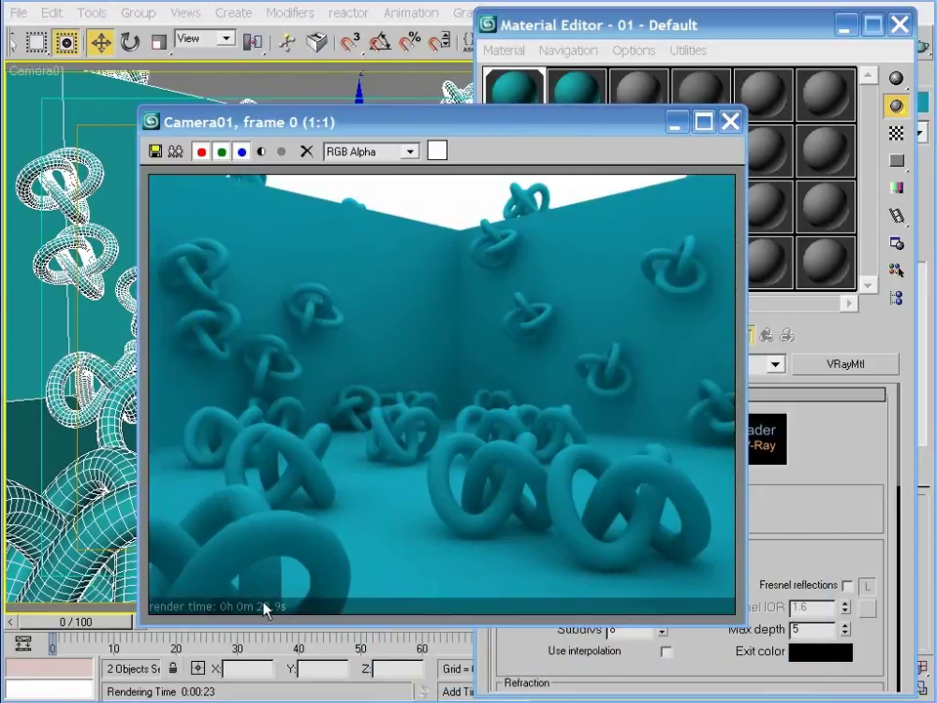
pyautogui.click(730, 121)
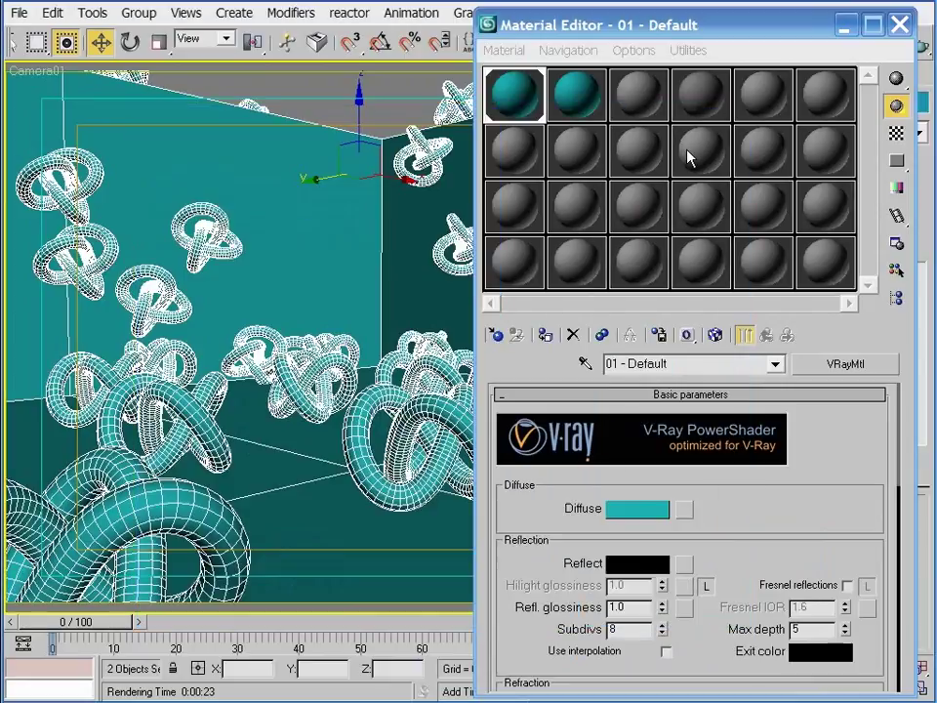
# Assign the 02 - Default Standard material to the two selected objects, render the camera view and dismiss the rendered frame
pyautogui.click(588, 92)
pyautogui.click(545, 335)
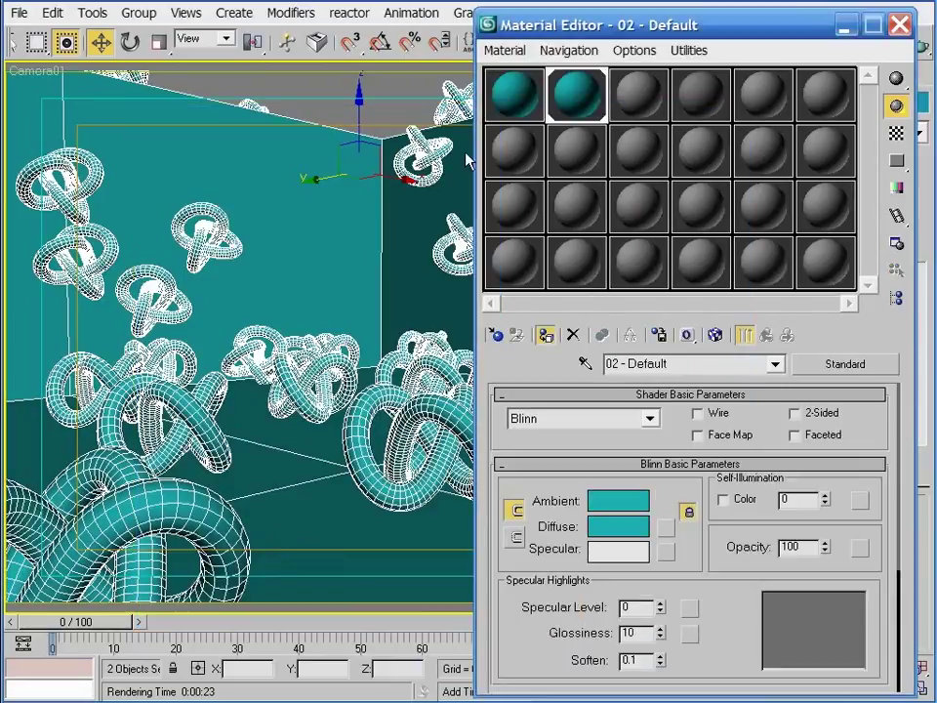
pyautogui.hotkey('shift', 'q')
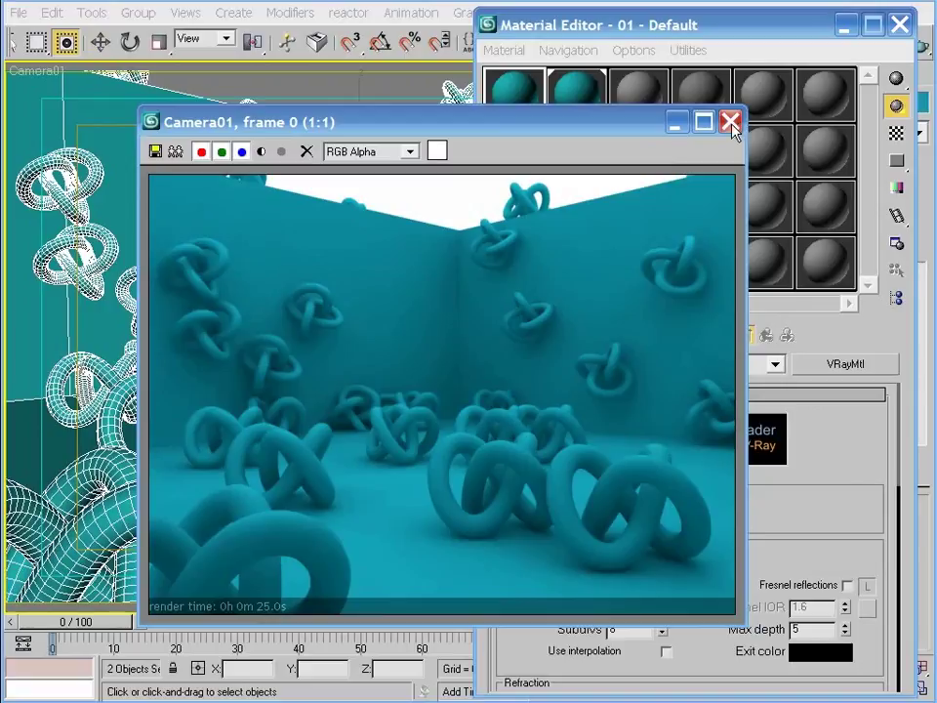
pyautogui.click(730, 121)
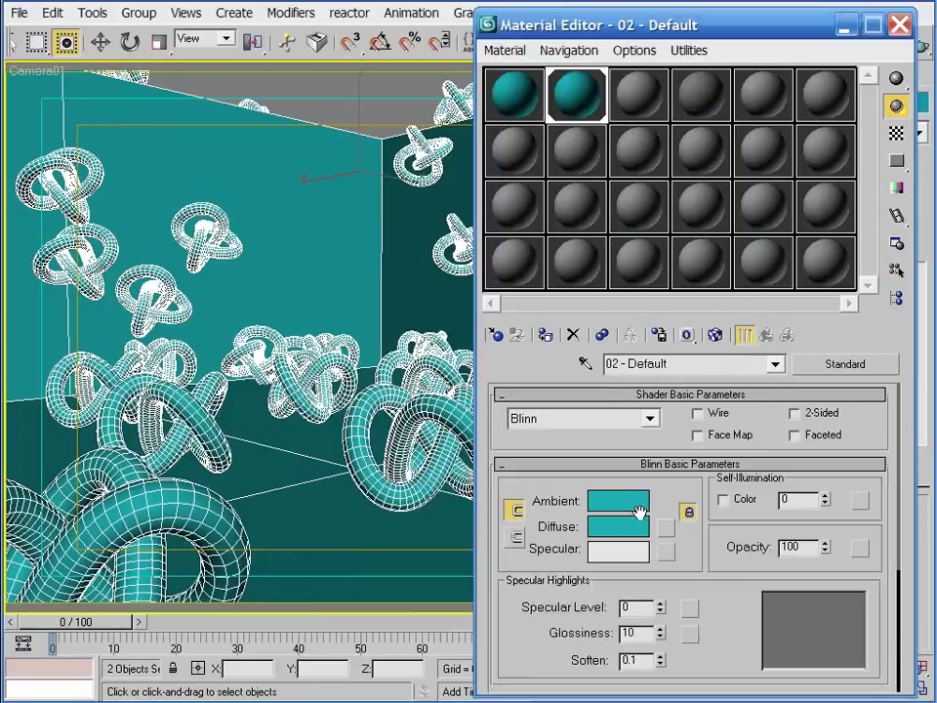
# Set the 02 - Default material's Specular Level to 75 and its Glossiness to 60
pyautogui.moveTo(639, 607); pyautogui.dragTo(594, 607)
pyautogui.write('75')
pyautogui.press('Return')
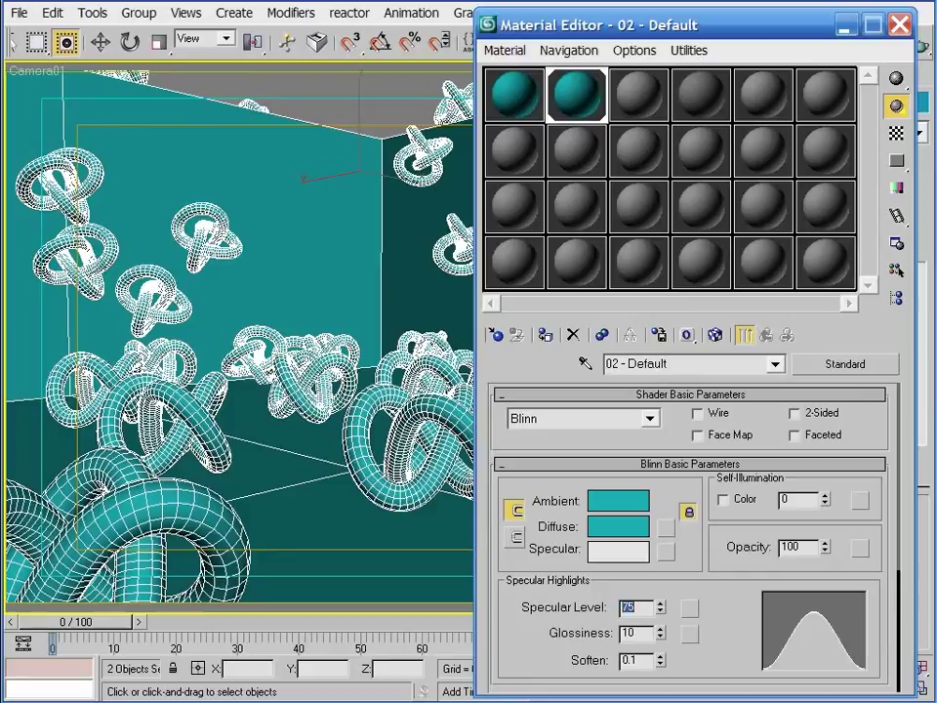
pyautogui.moveTo(632, 634); pyautogui.dragTo(593, 634)
pyautogui.write('60')
pyautogui.press('Return')
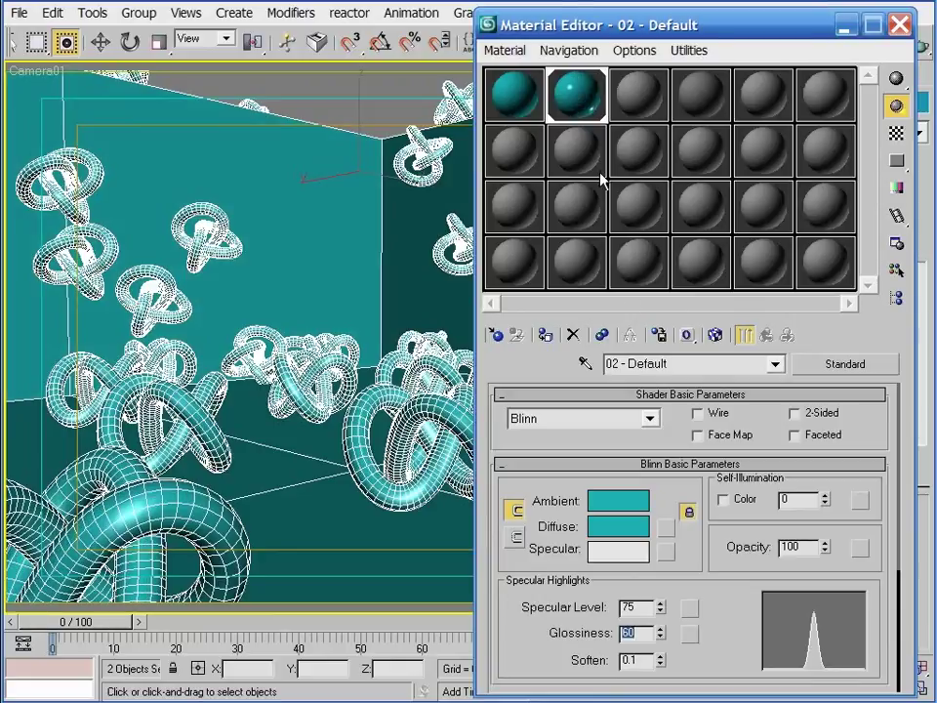
# Set the Reflect colour of the 01 - Default VRayMtl material to red 5, green 5, blue 5
pyautogui.click(515, 95)
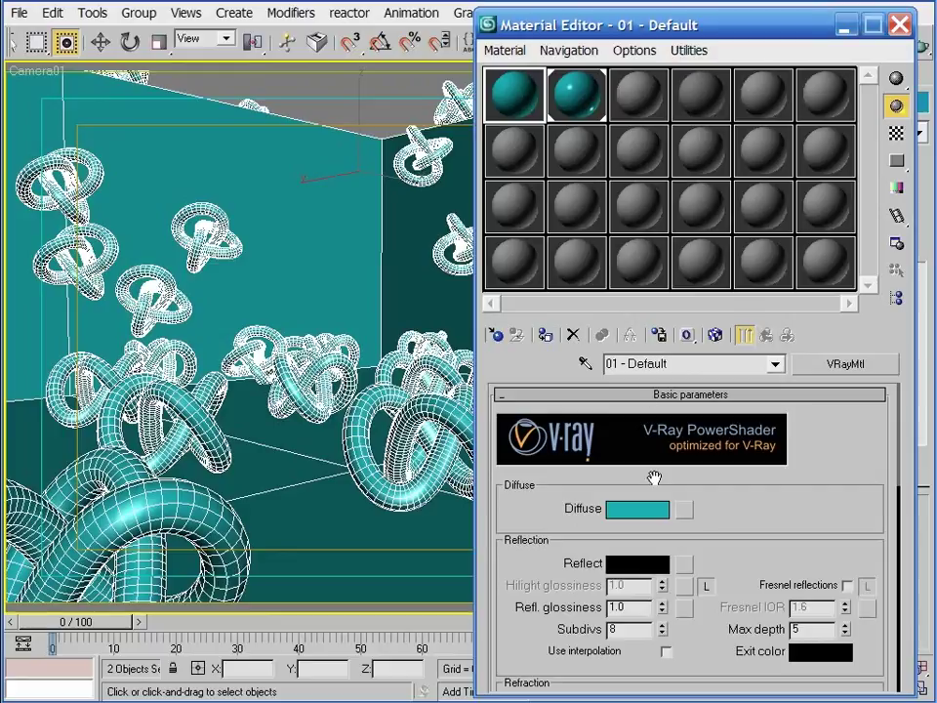
pyautogui.click(640, 564)
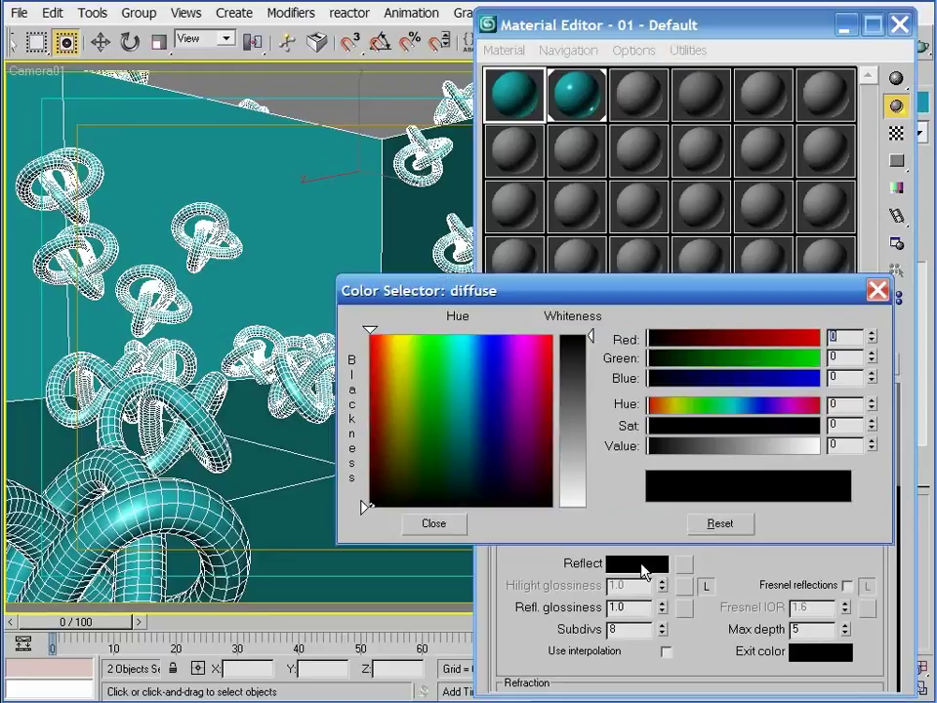
pyautogui.write('5')
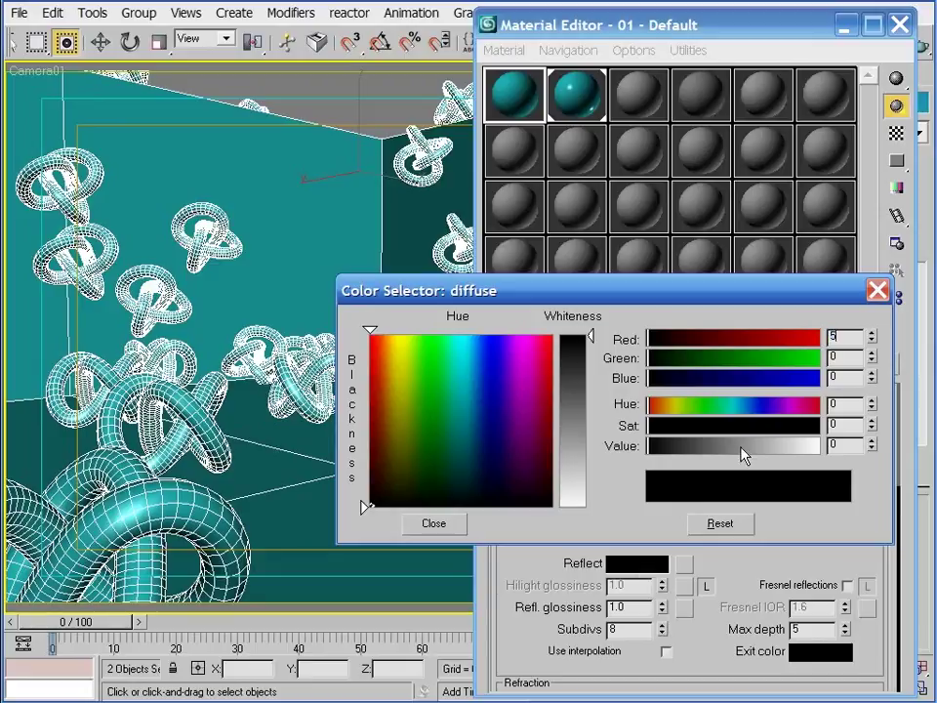
pyautogui.press('Tab')
pyautogui.write('5')
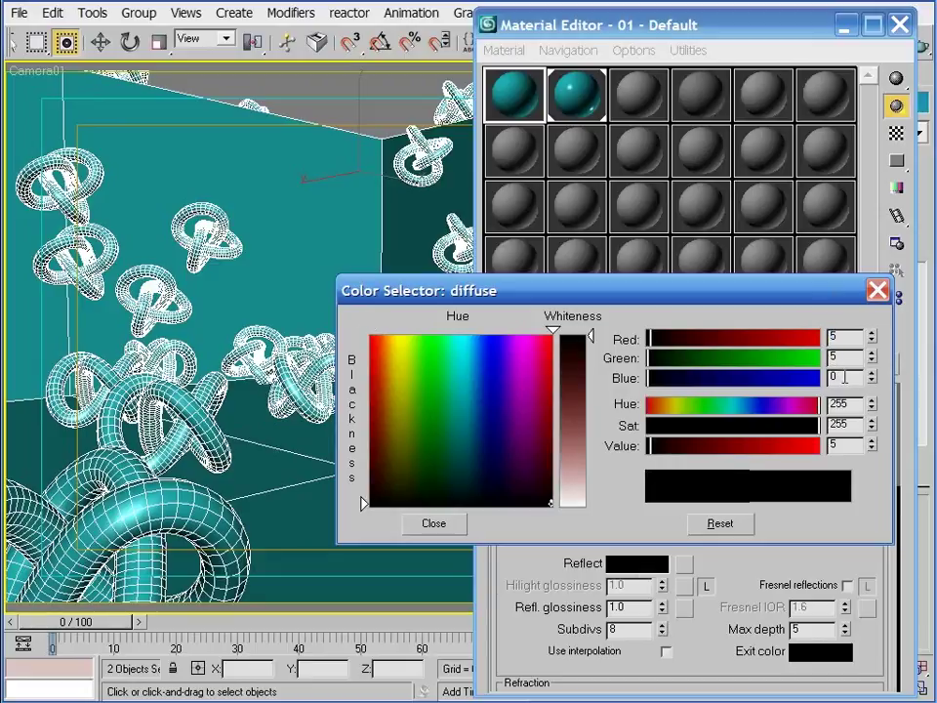
pyautogui.press('Tab')
pyautogui.write('5')
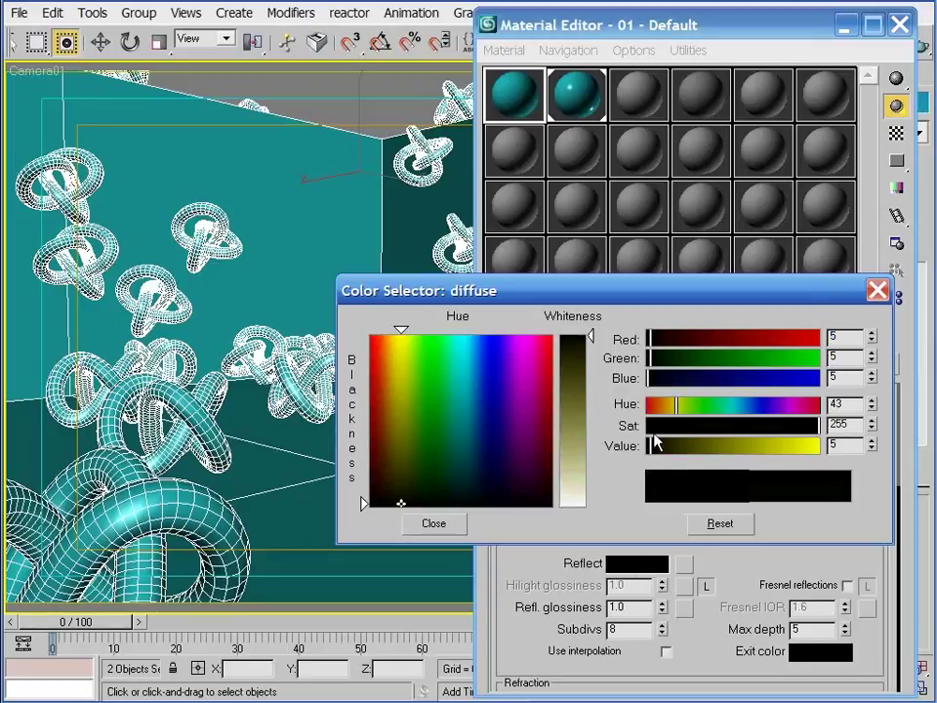
pyautogui.click(447, 523)
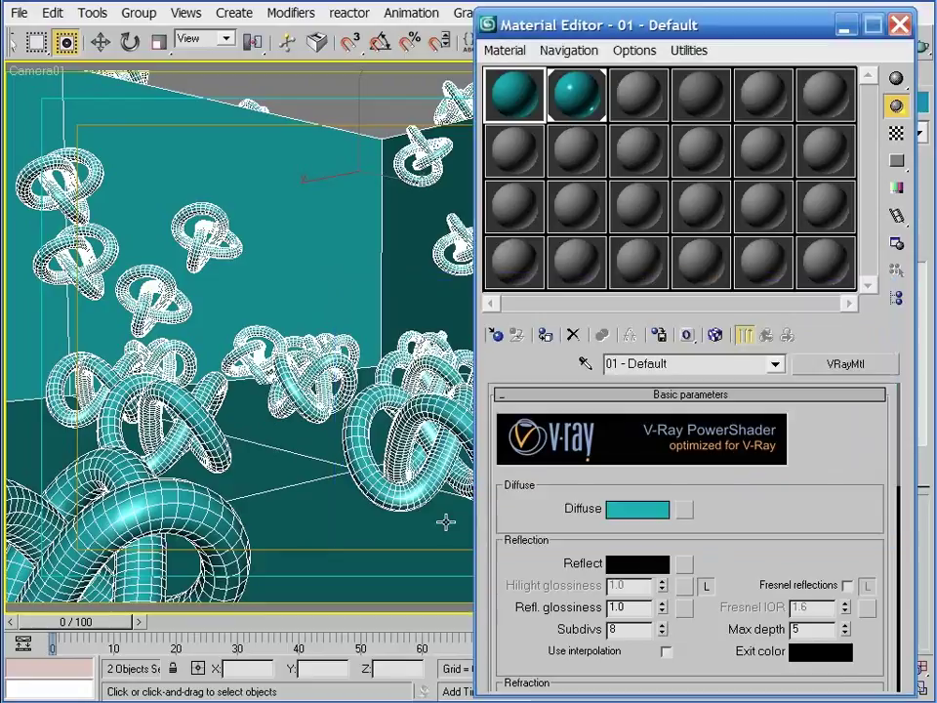
# Unlock the highlight glossiness of the 01 - Default material and set it to 0.8
pyautogui.click(705, 586)
pyautogui.doubleClick(629, 585)
pyautogui.write('.8')
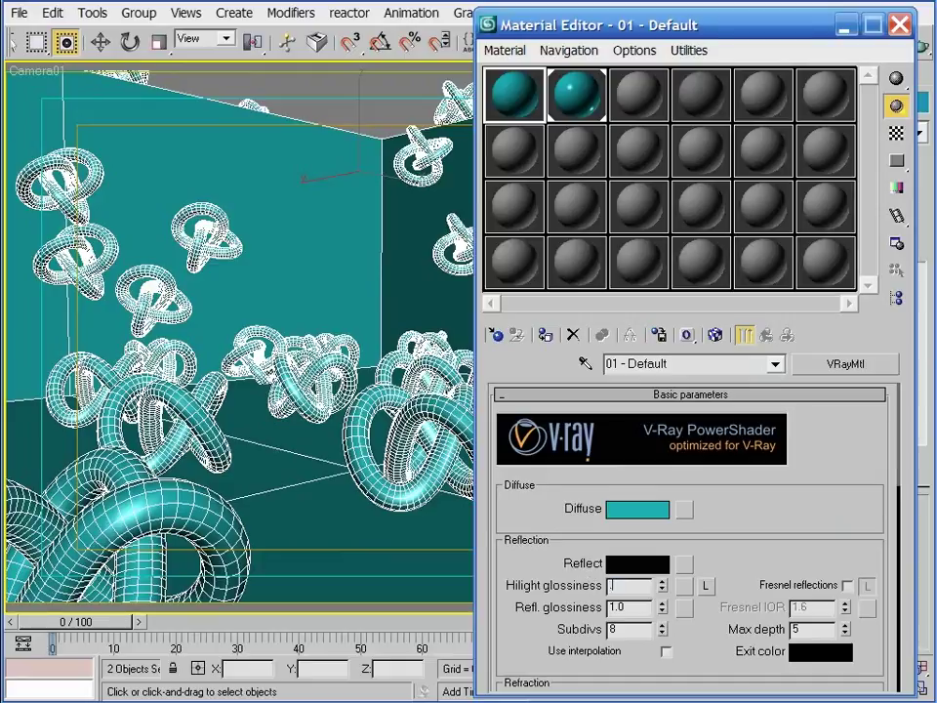
pyautogui.press('Return')
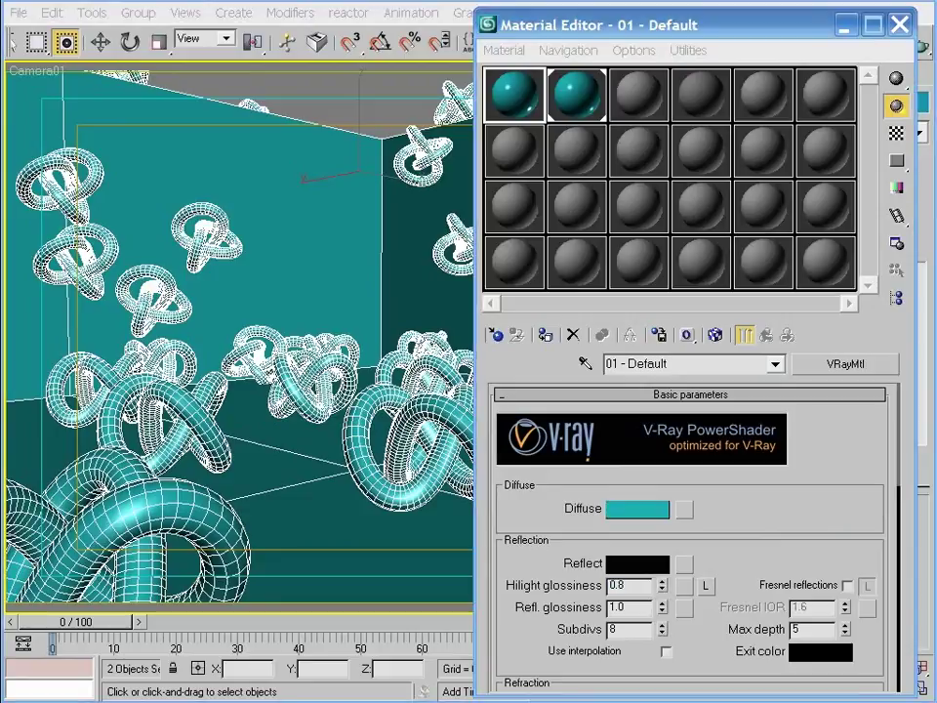
# Select the Omni02 light by name and close the Material Editor
pyautogui.moveTo(228, 54); pyautogui.dragTo(456, 50)
pyautogui.click(234, 41)
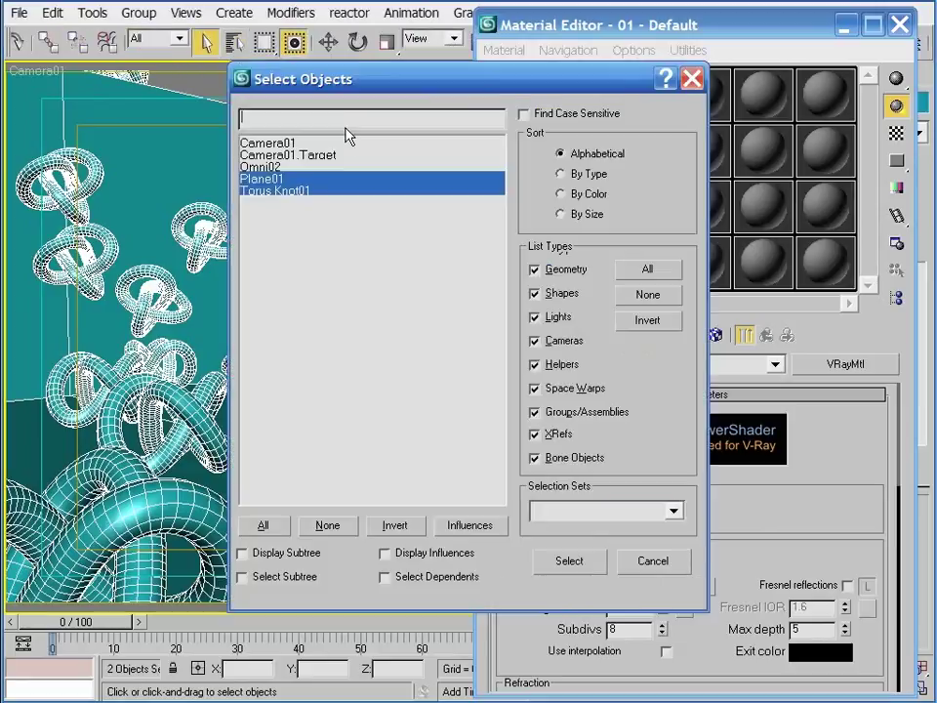
pyautogui.click(265, 168)
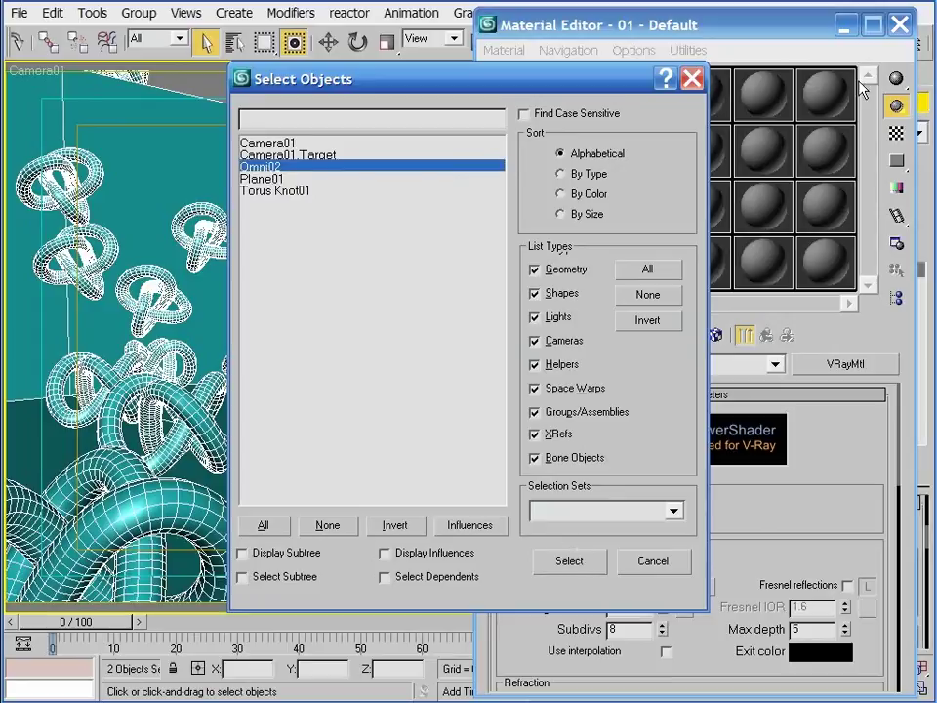
pyautogui.click(899, 27)
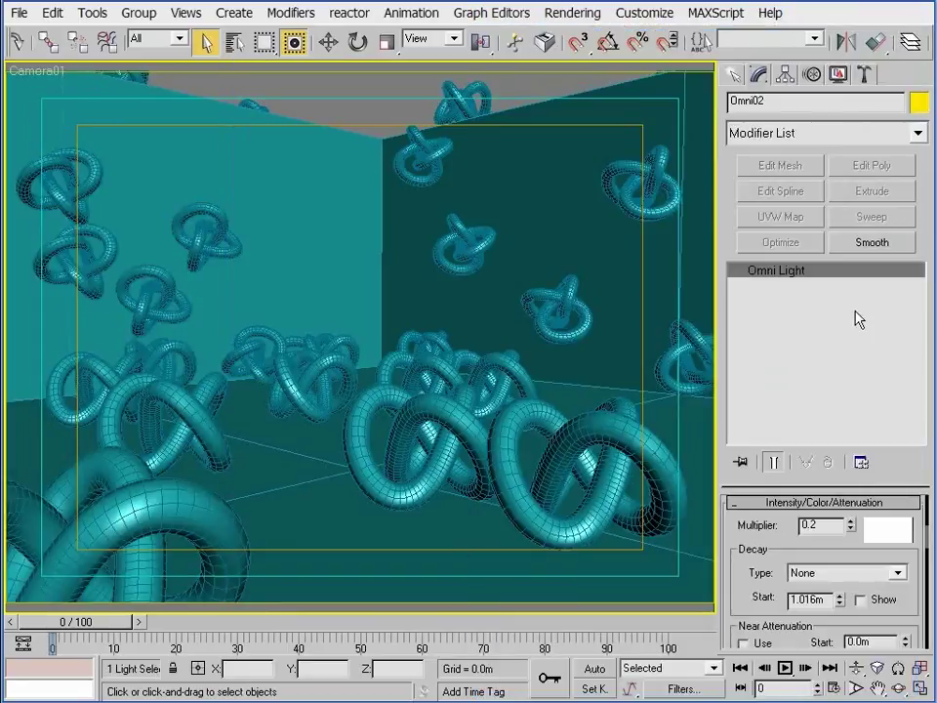
# Turn on the Omni02 light from the four-viewport layout, and restore the single maximized viewport
pyautogui.click(921, 688)
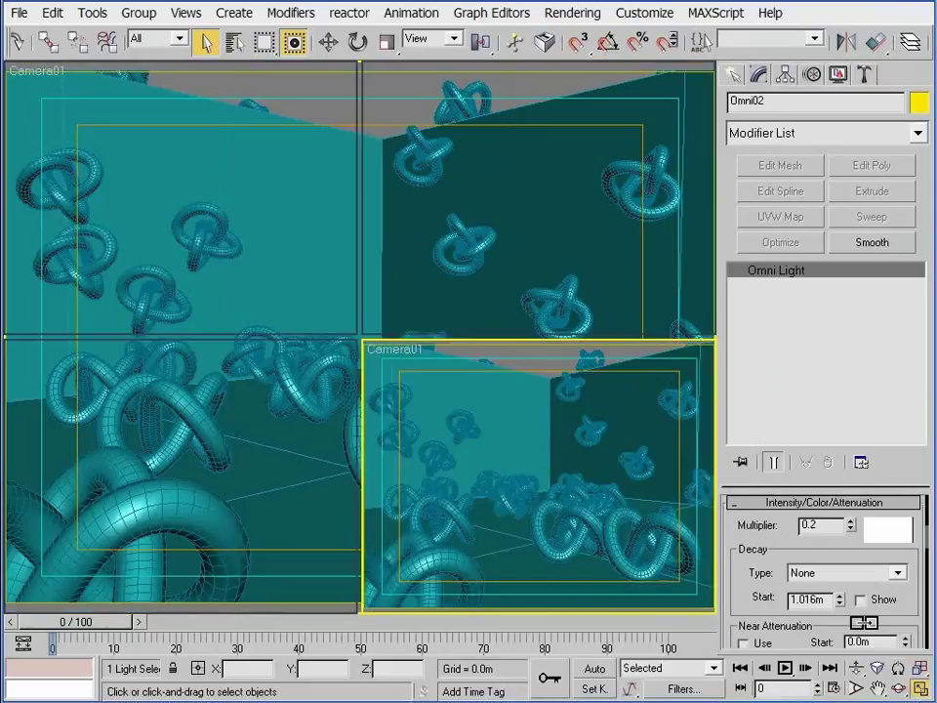
pyautogui.click(231, 235)
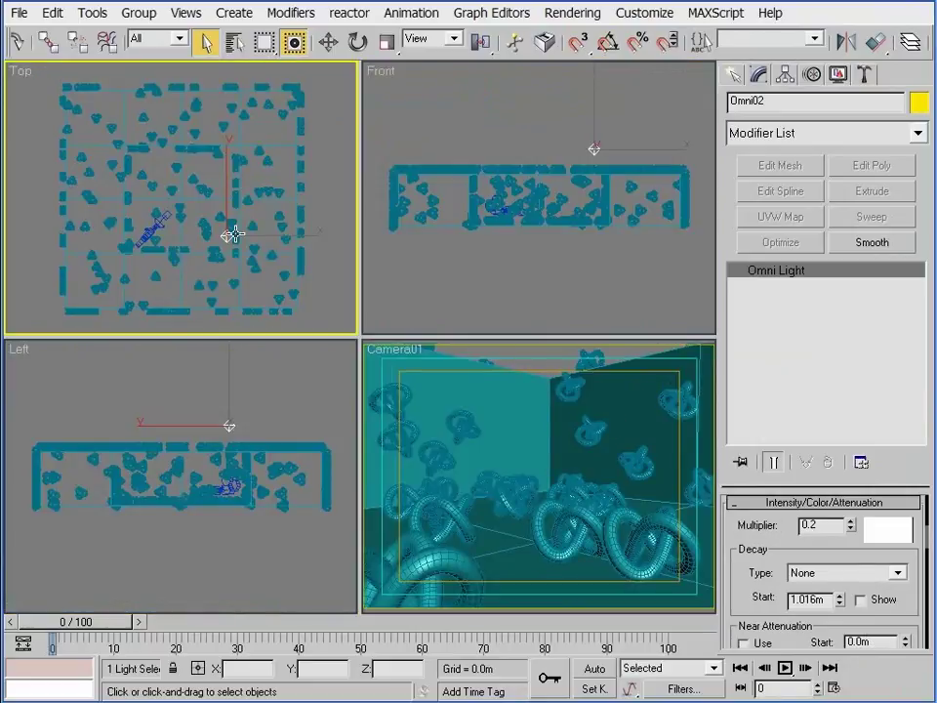
pyautogui.rightClick(231, 235)
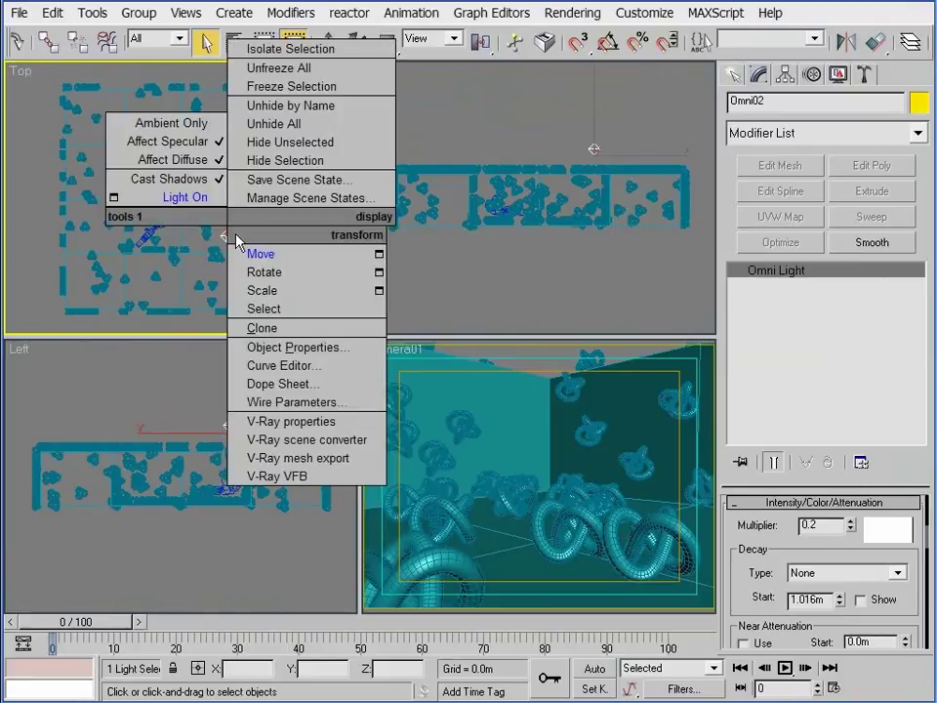
pyautogui.click(194, 196)
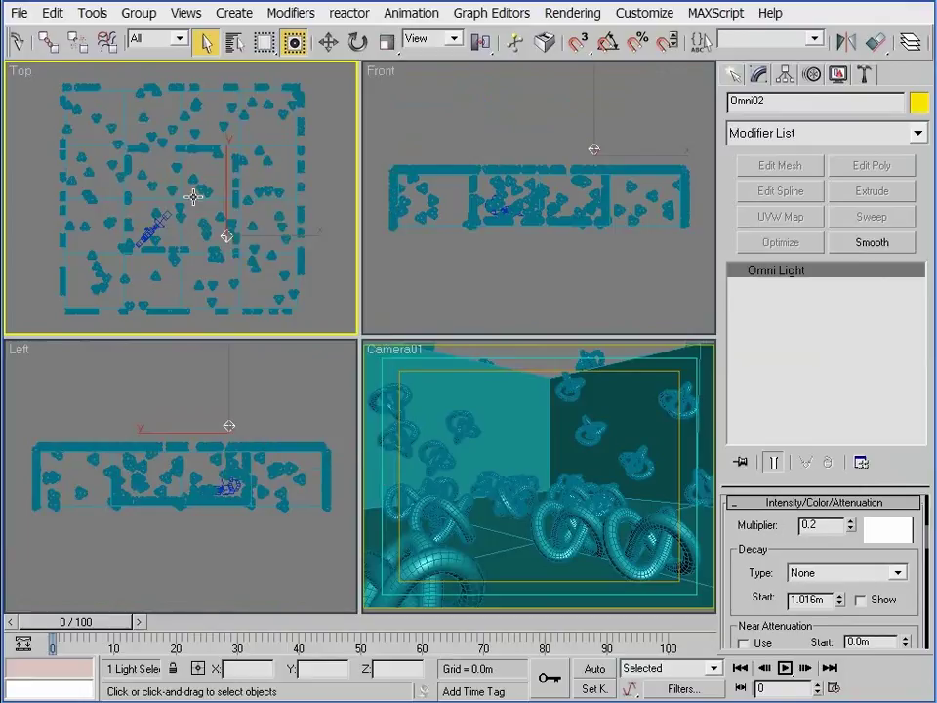
pyautogui.click(922, 690)
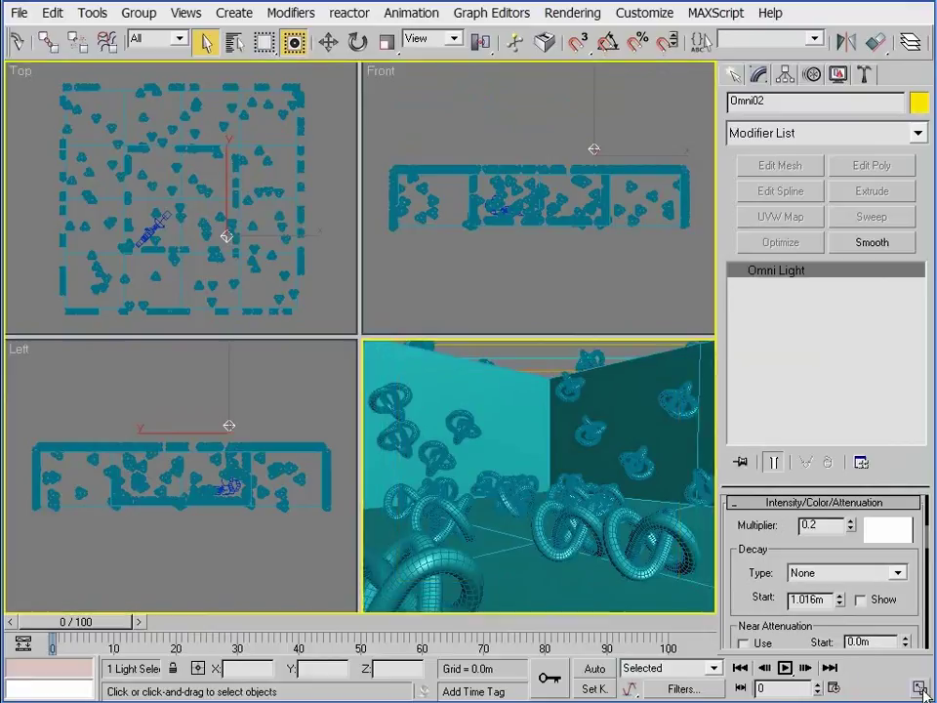
# Assign the 01 - Default VRayMtl material to the scattered torus knots and render the Camera01 view
pyautogui.press('m')
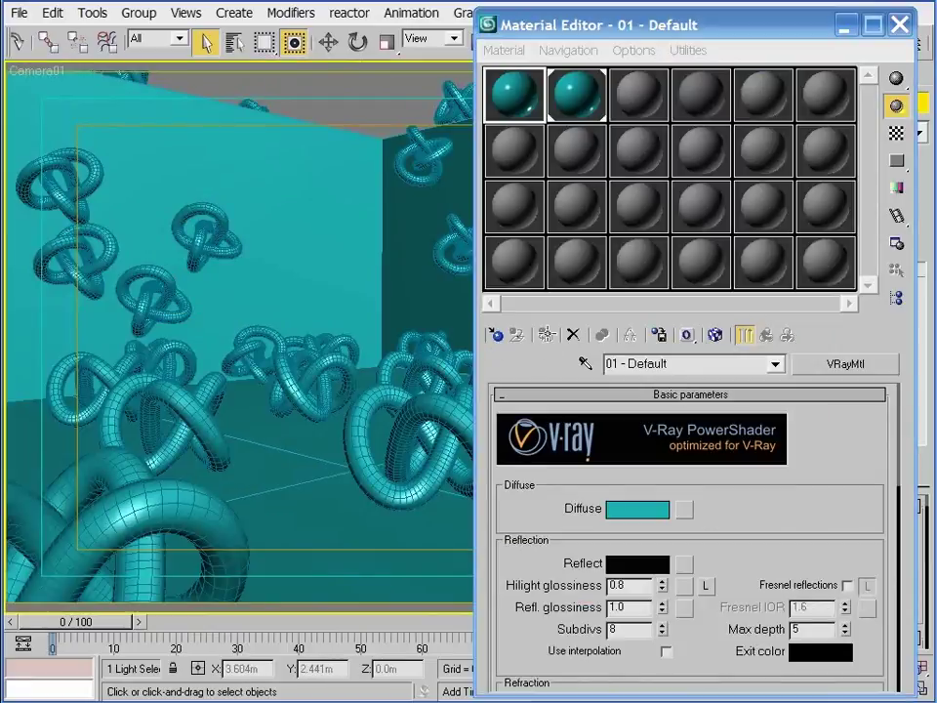
pyautogui.click(549, 339)
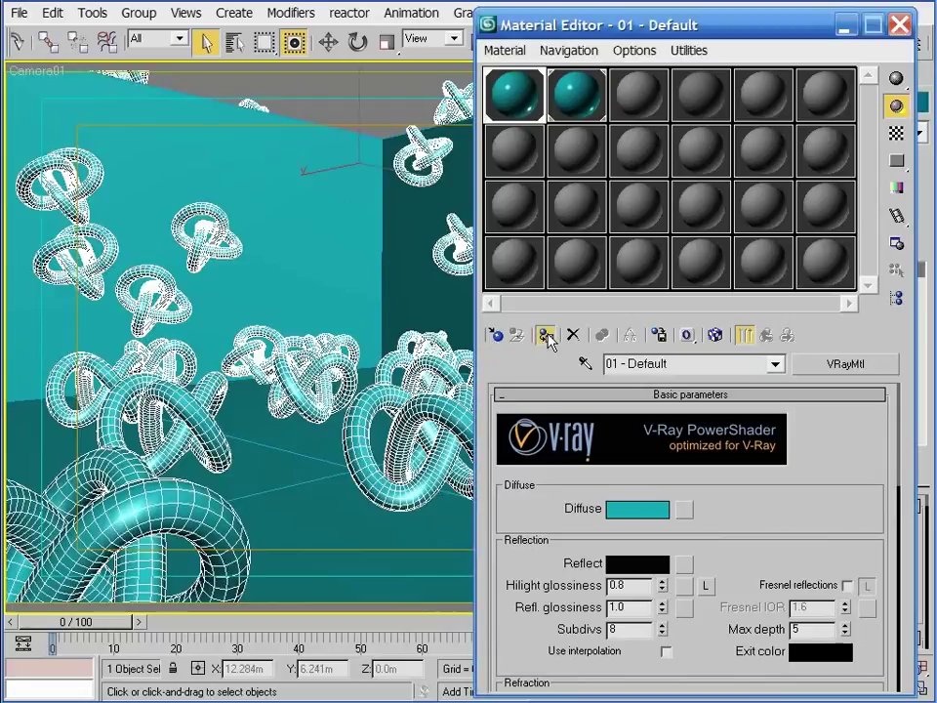
pyautogui.hotkey('shift', 'q')
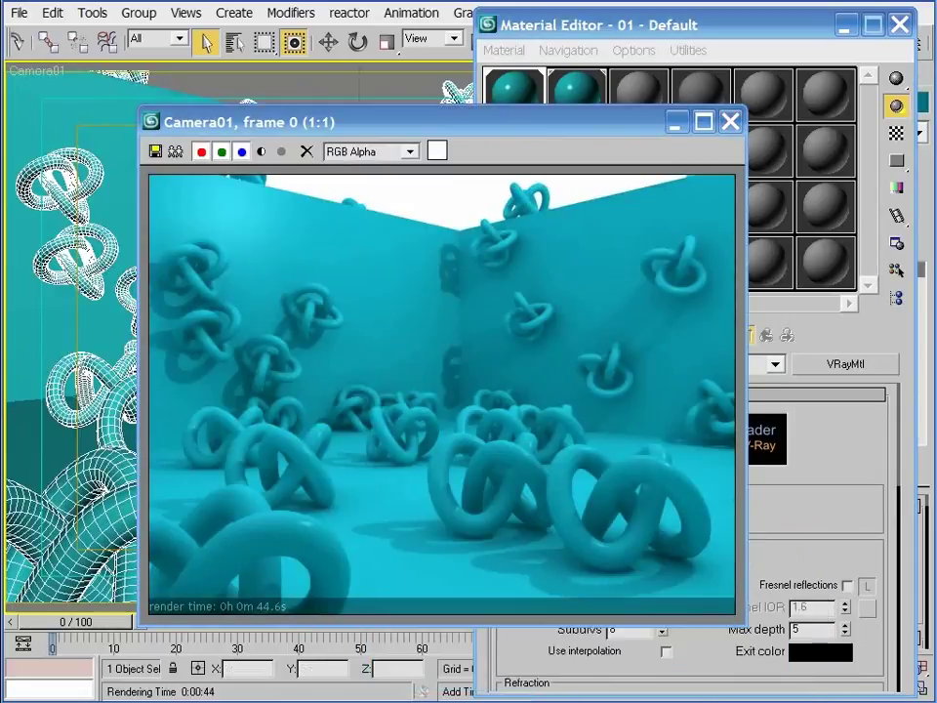
pyautogui.click(730, 122)
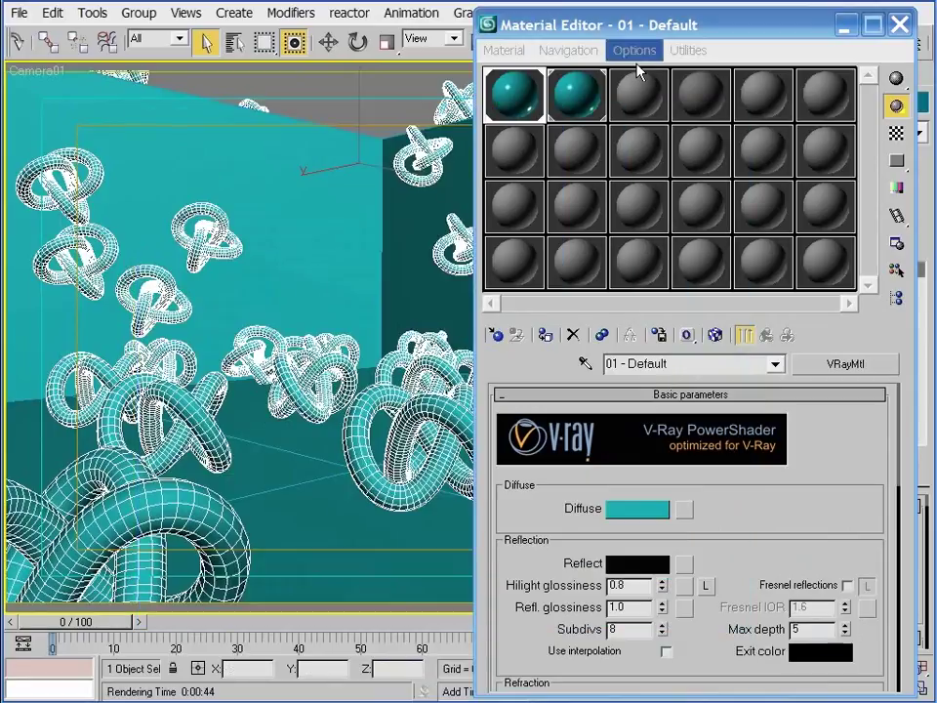
# Assign the 02 - Default Standard material to the torus knots, render the Camera01 view, and close the render window and Material Editor
pyautogui.click(576, 99)
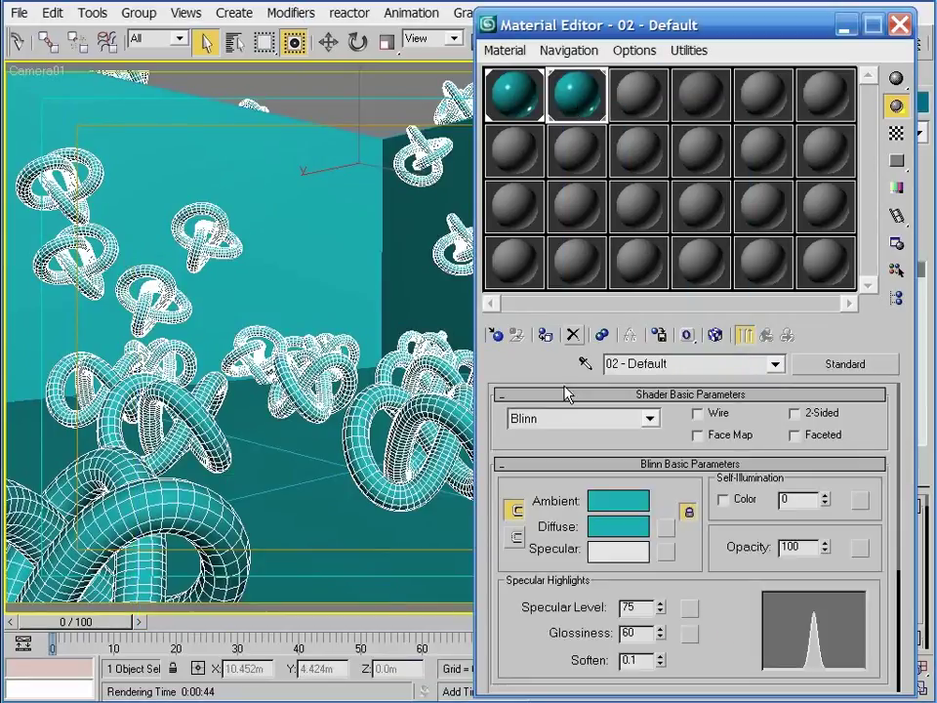
pyautogui.hotkey('shift', 'q')
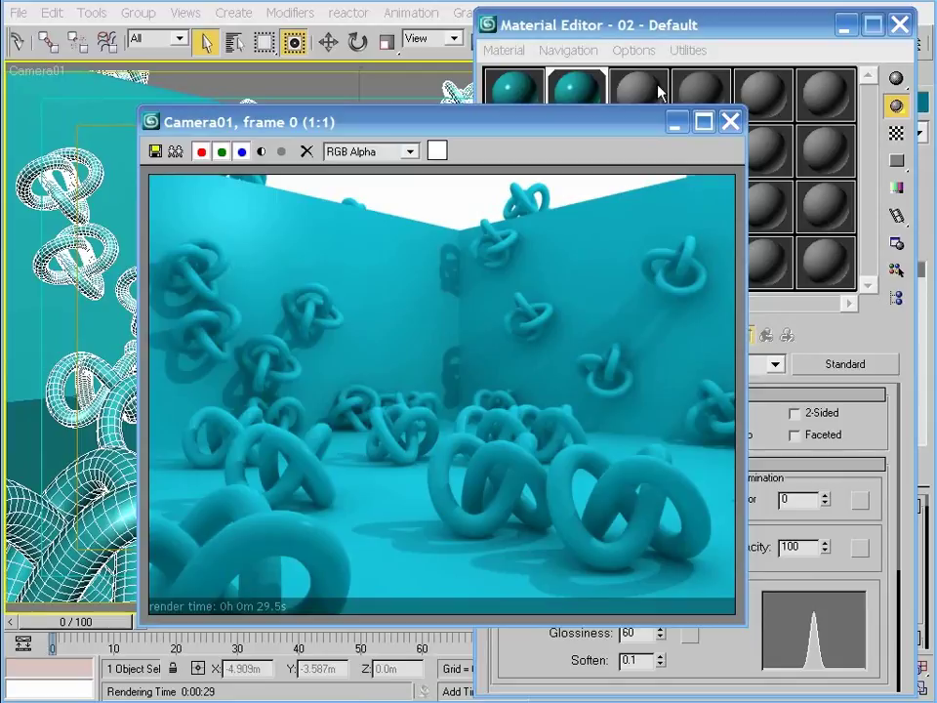
pyautogui.click(730, 121)
pyautogui.click(899, 24)
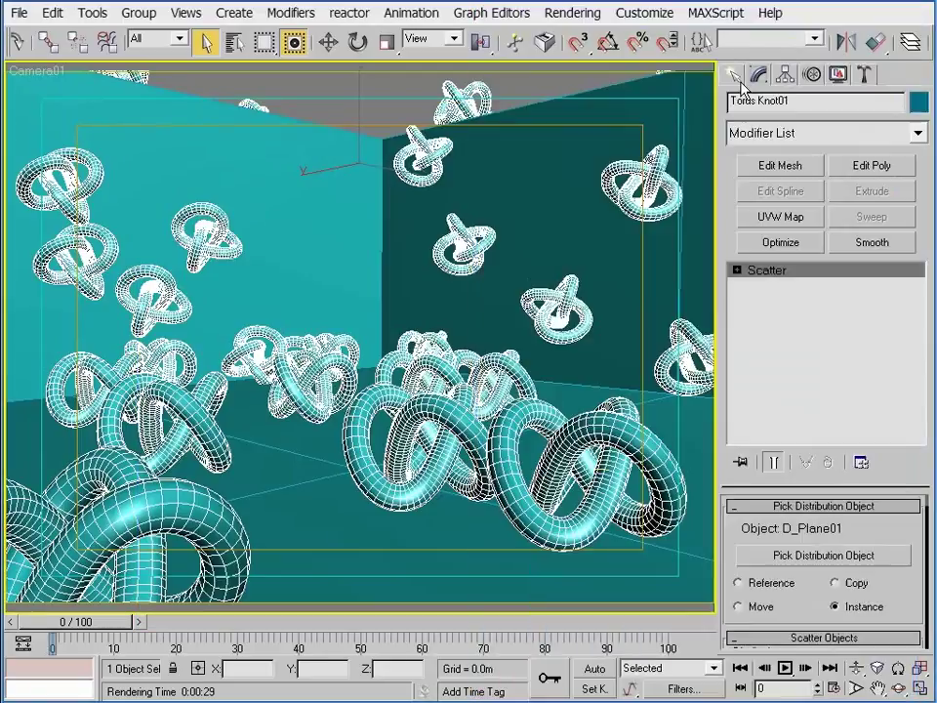
# Convert all scene materials and raytraced shadows to V-Ray with the V-Ray scene converter
pyautogui.rightClick(458, 235)
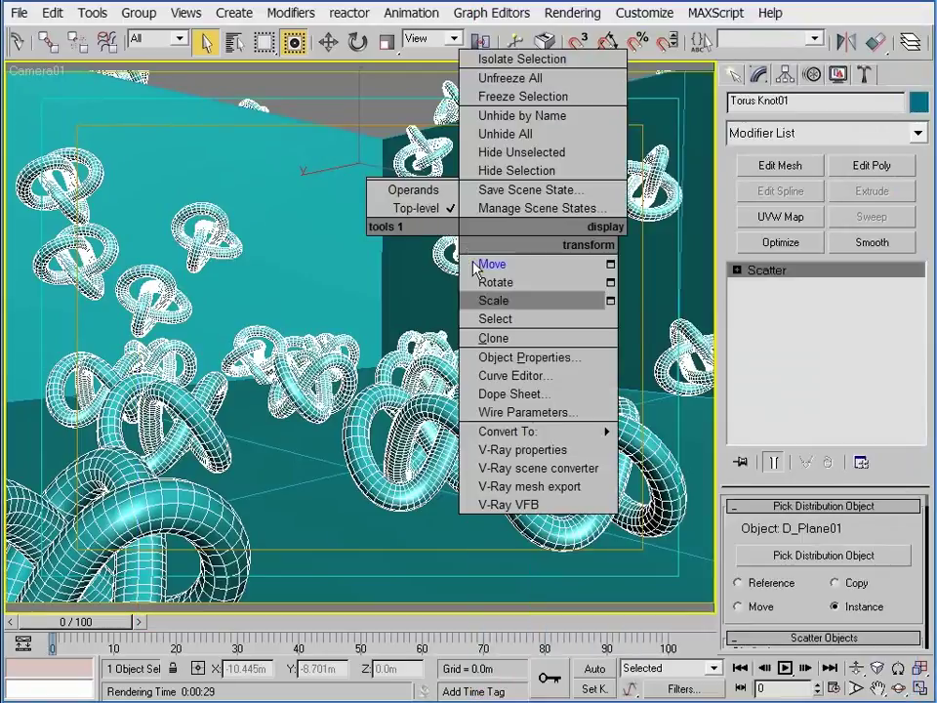
pyautogui.click(525, 470)
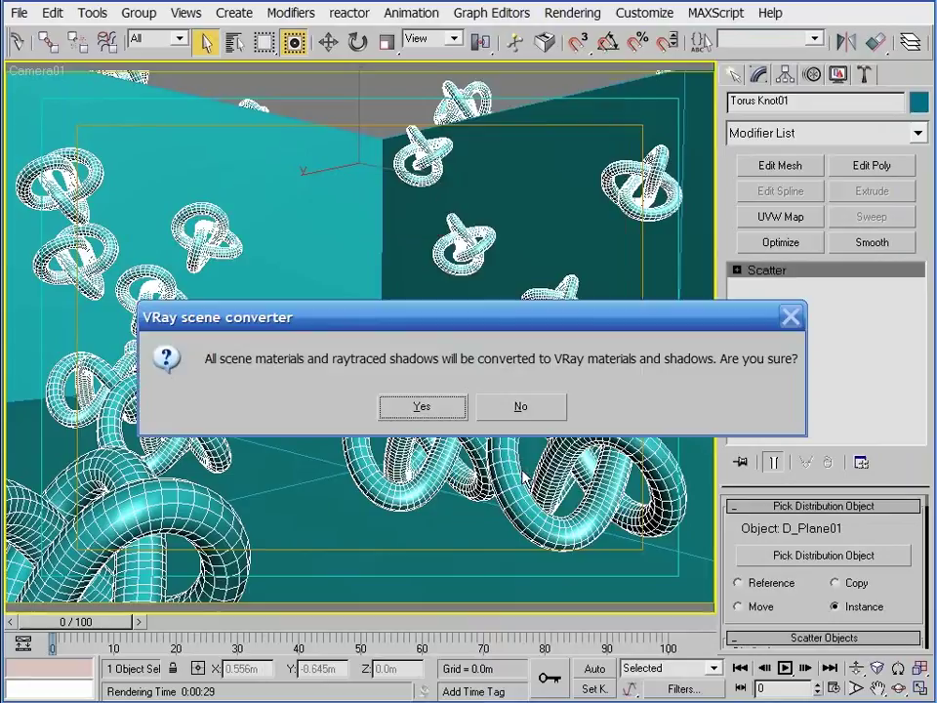
pyautogui.click(422, 410)
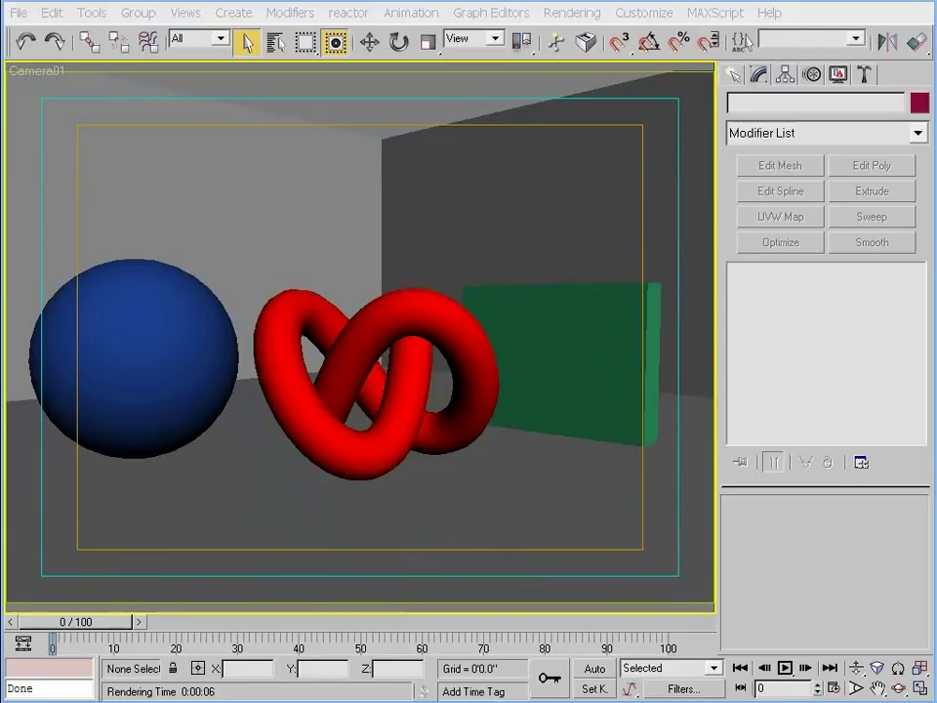
# Set the Reflect colour of the sphere material to white (255, 255, 255) and render the Camera01 view
pyautogui.press('m')
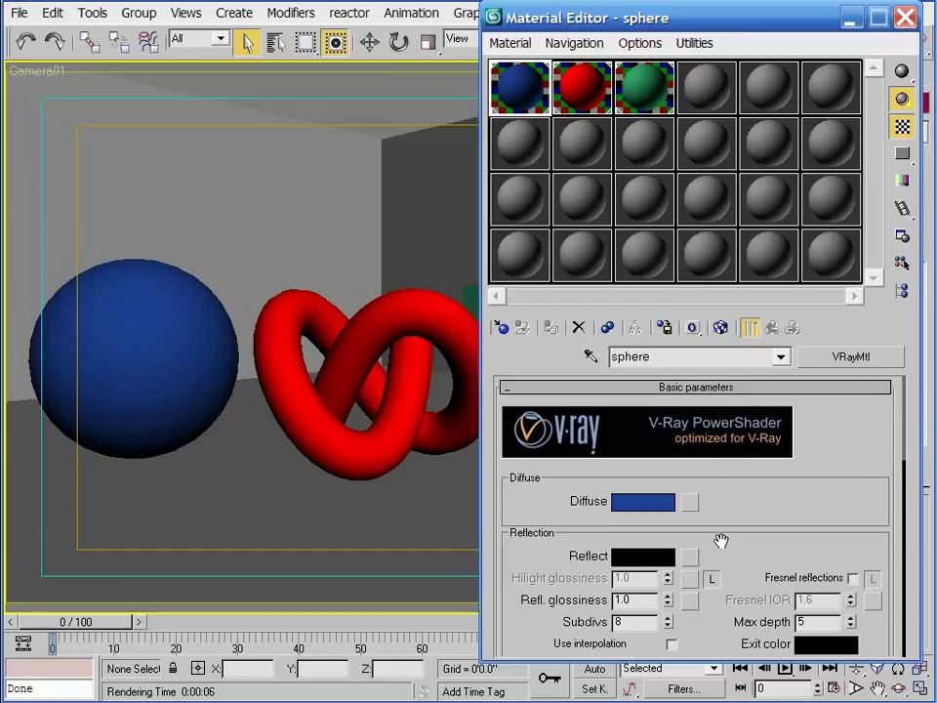
pyautogui.click(643, 568)
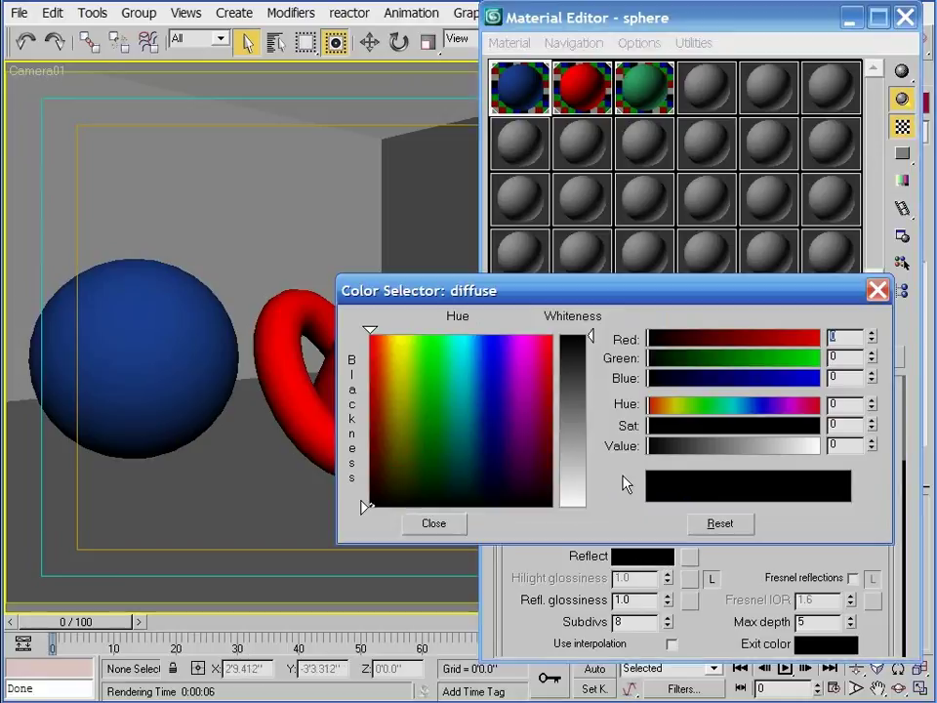
pyautogui.moveTo(592, 339); pyautogui.dragTo(590, 504)
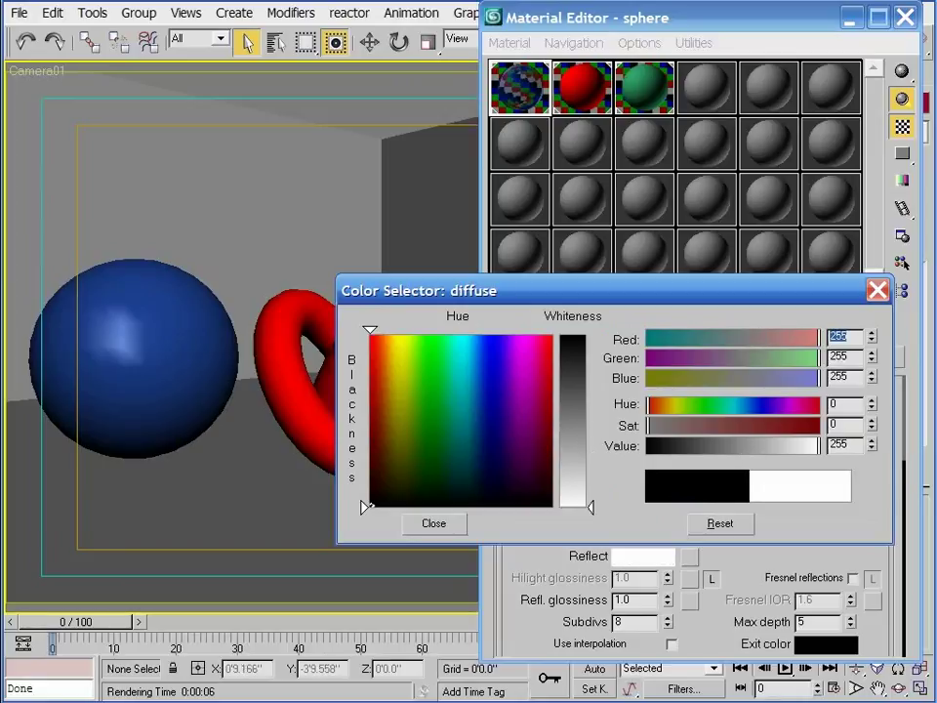
pyautogui.click(447, 525)
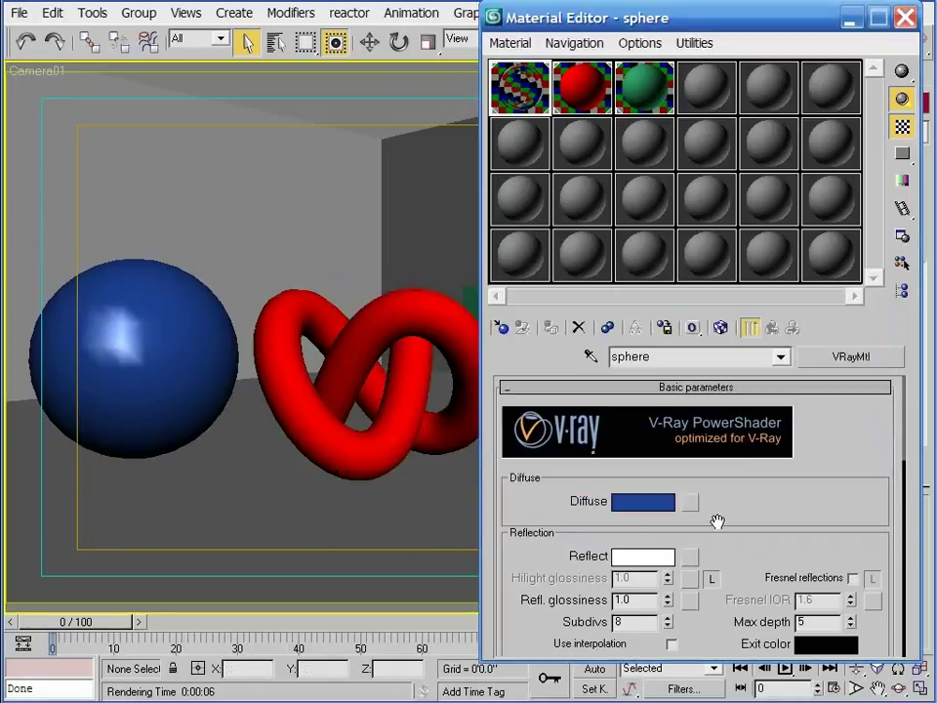
pyautogui.hotkey('shift', 'q')
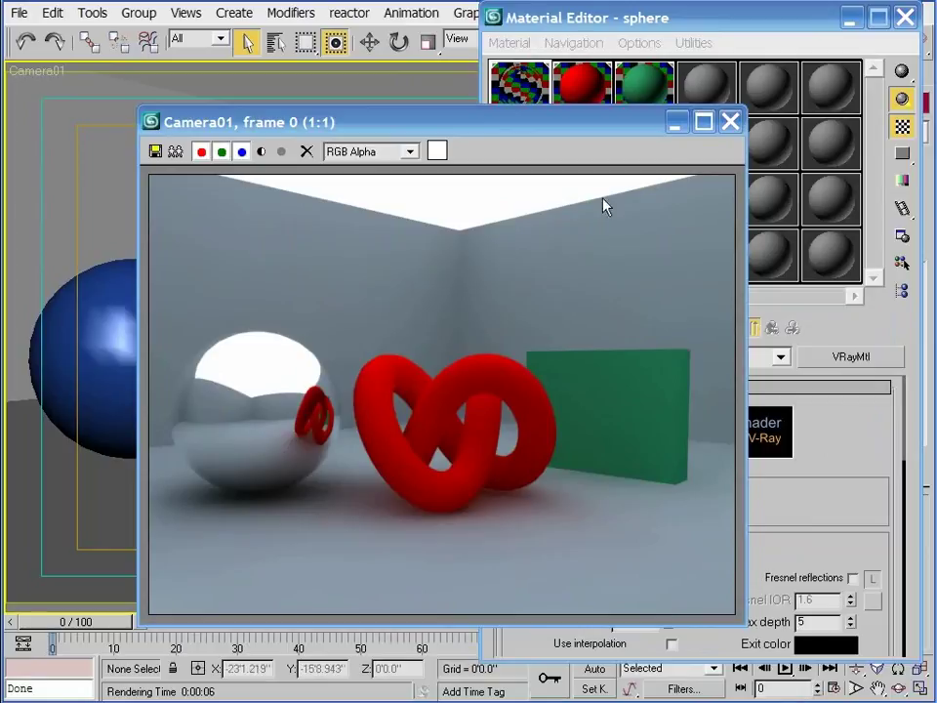
pyautogui.click(731, 122)
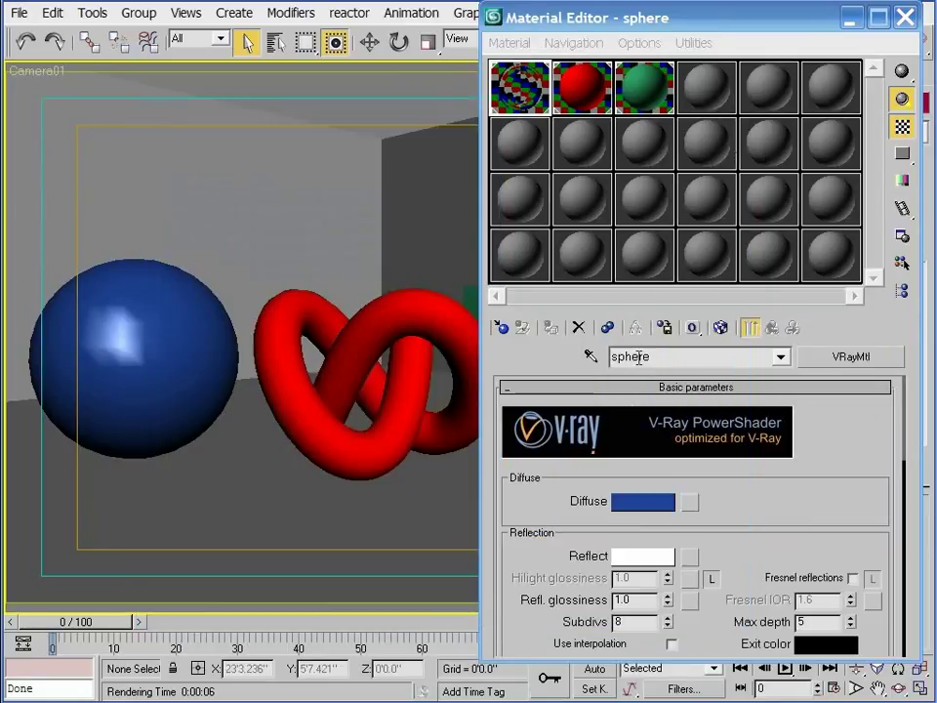
# Change the sphere material's Diffuse colour to green (red 30, green 219, blue 163) and render the Camera01 view
pyautogui.click(656, 501)
pyautogui.click(454, 359)
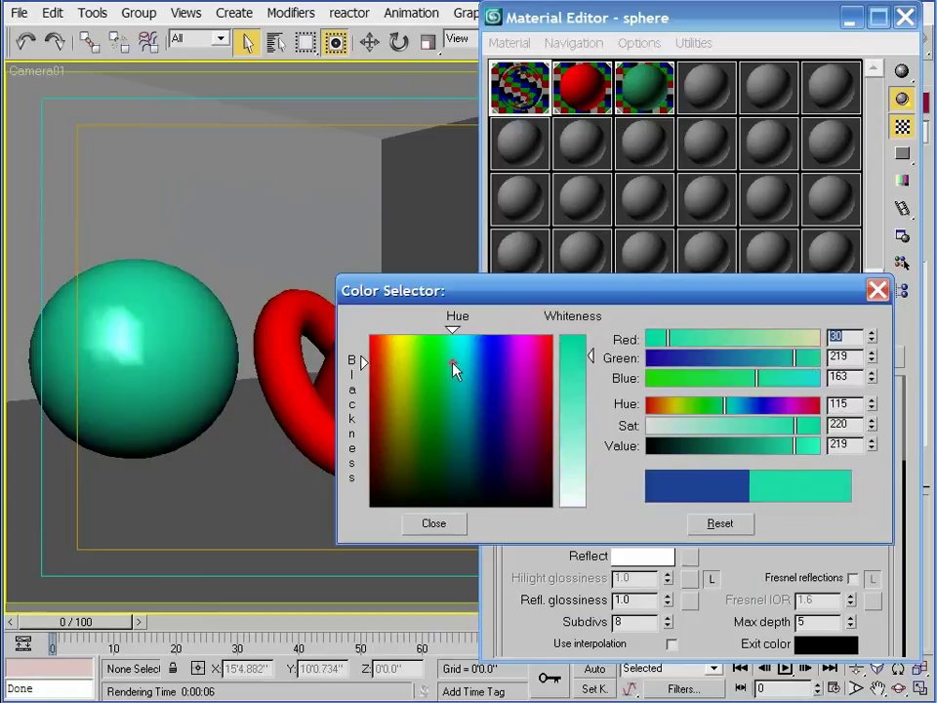
pyautogui.click(435, 523)
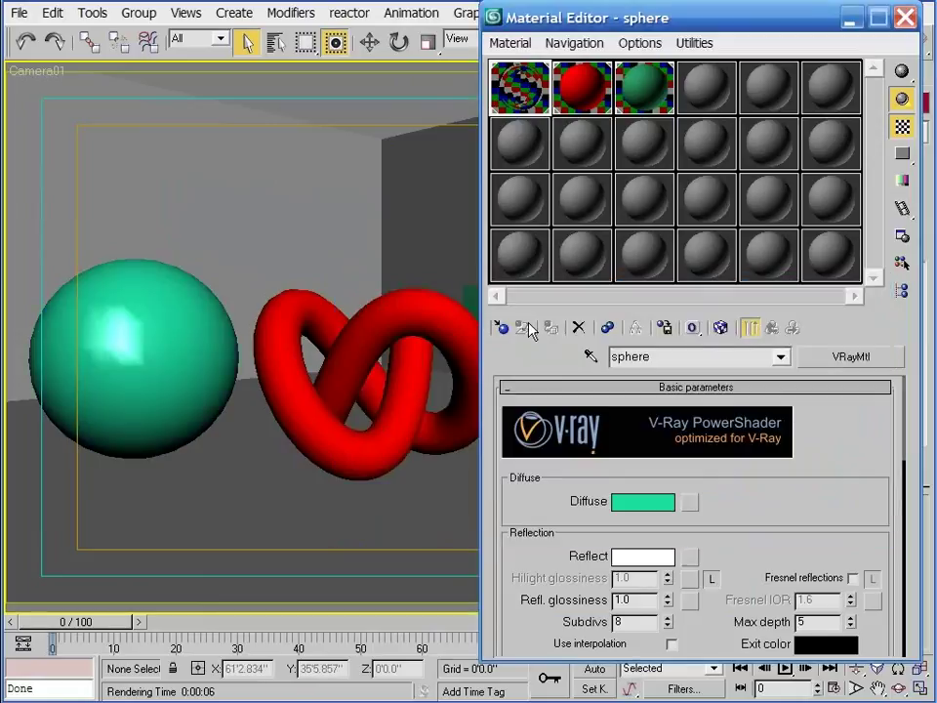
pyautogui.hotkey('shift', 'q')
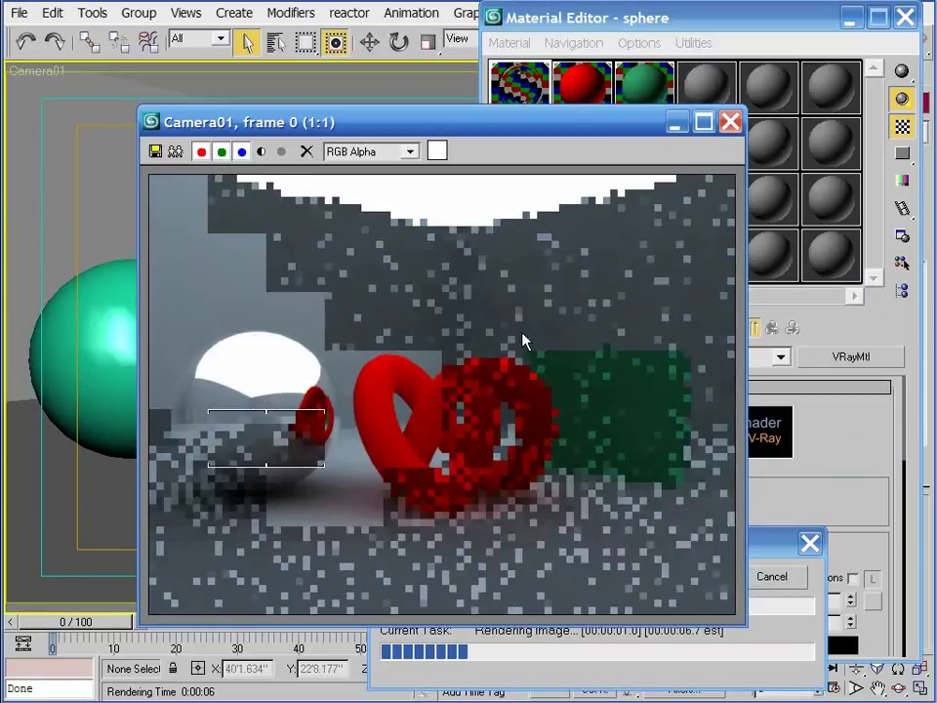
pyautogui.click(731, 123)
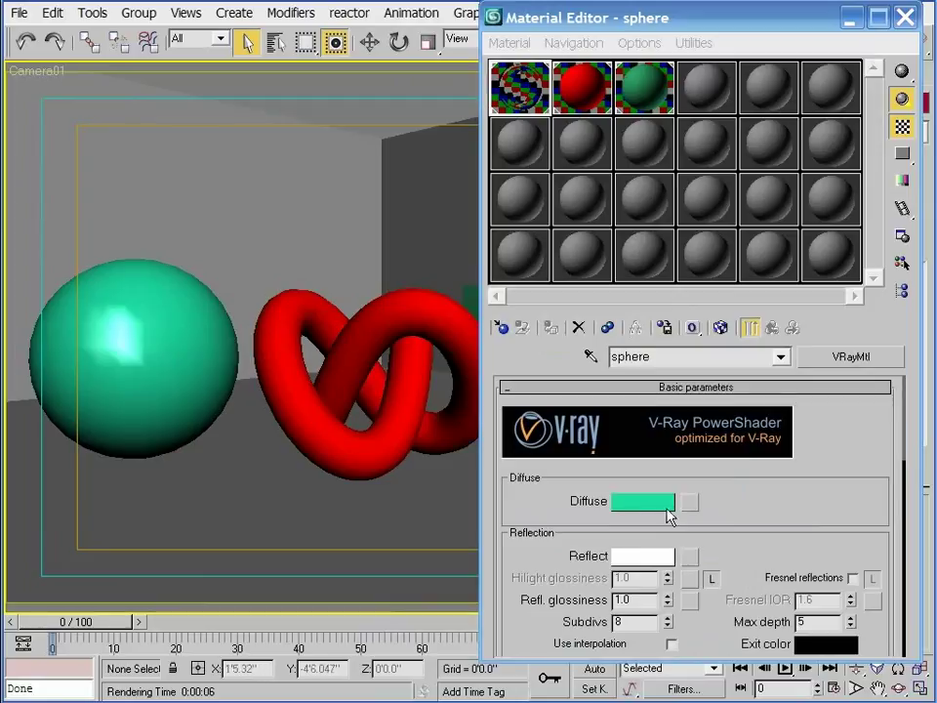
# Lower the sphere material's Reflect colour to mid grey (144, 144, 144) and render the Camera01 view
pyautogui.click(642, 555)
pyautogui.moveTo(562, 364); pyautogui.dragTo(574, 431)
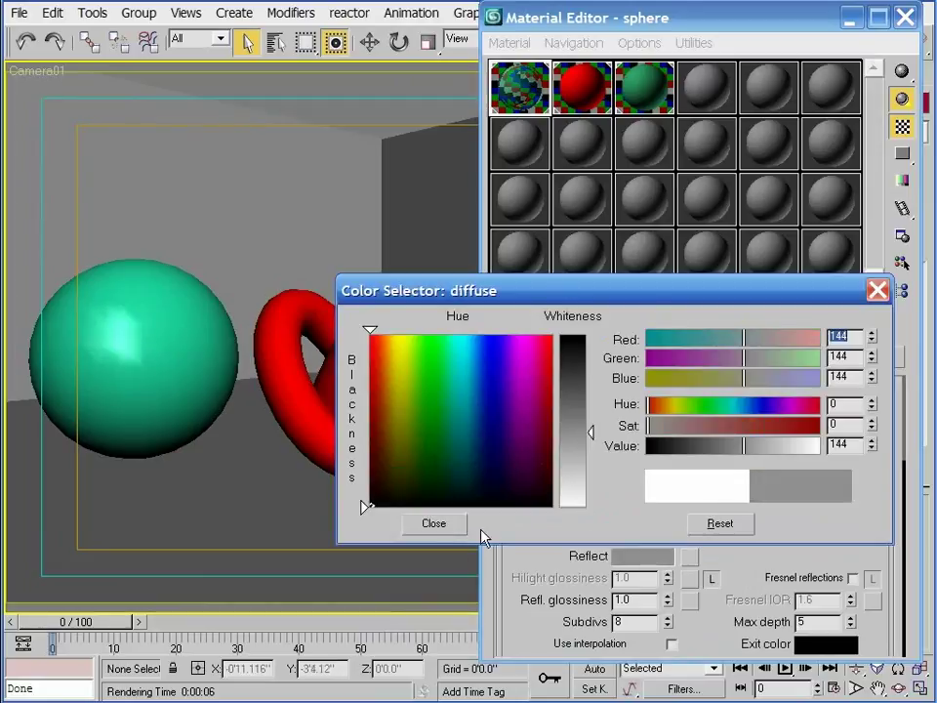
pyautogui.click(434, 524)
pyautogui.hotkey('shift', 'q')
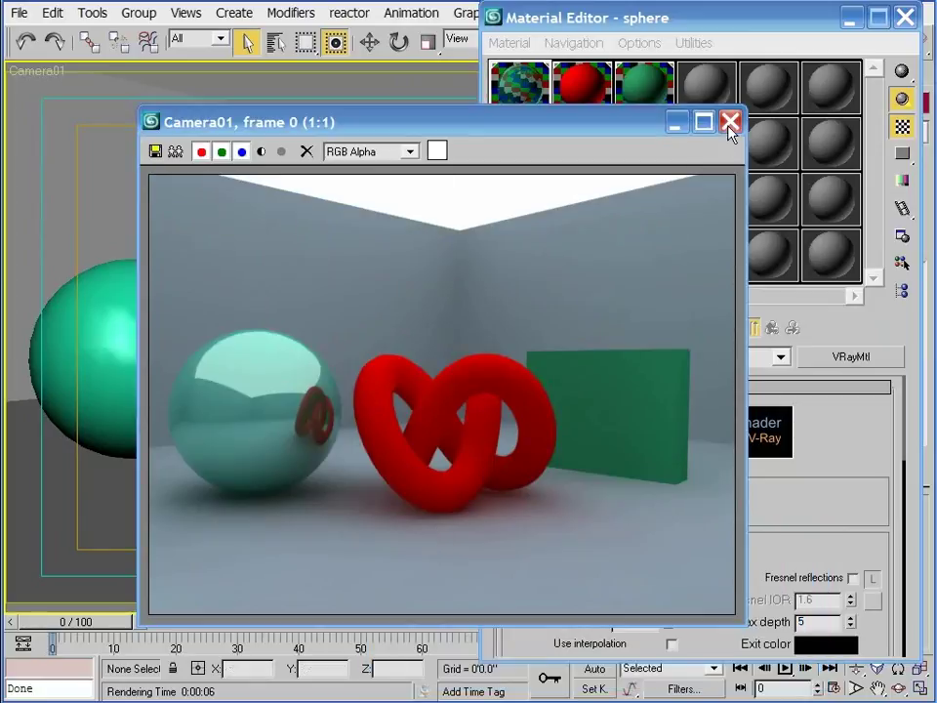
pyautogui.click(730, 124)
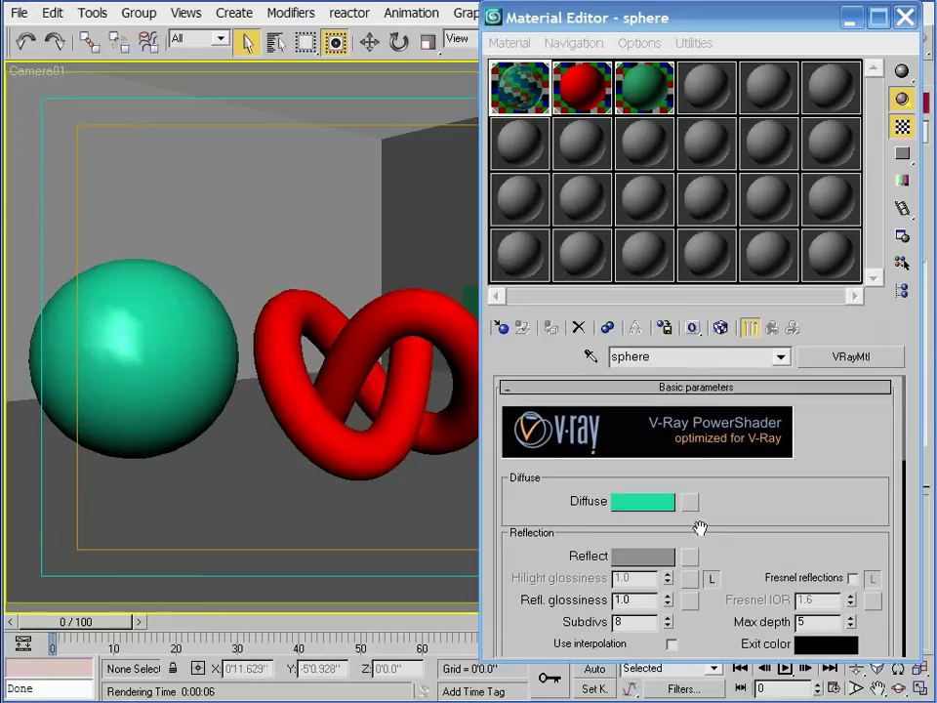
# Set the sphere material's Diffuse colour to pure blue and its Reflect colour to white
pyautogui.click(650, 503)
pyautogui.moveTo(507, 385); pyautogui.dragTo(491, 331)
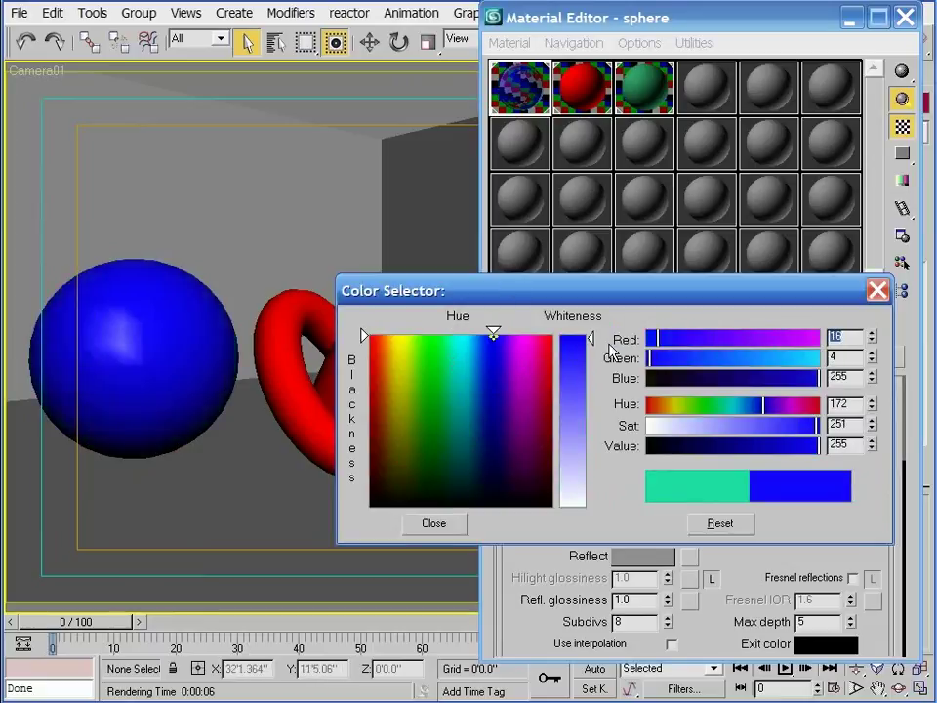
pyautogui.moveTo(660, 339); pyautogui.dragTo(638, 343)
pyautogui.click(429, 524)
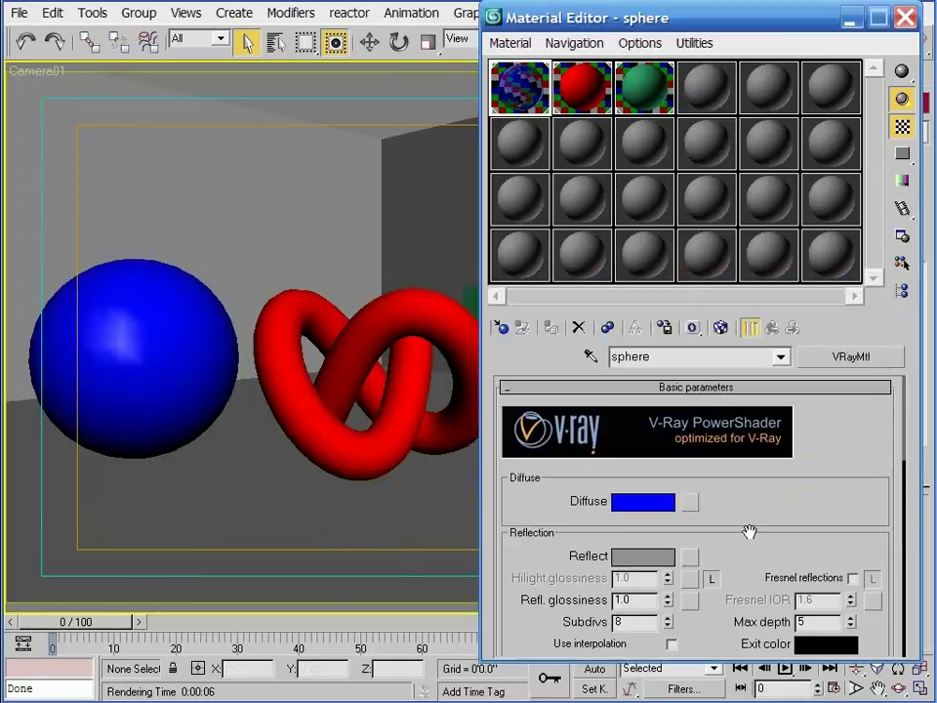
pyautogui.click(646, 561)
pyautogui.moveTo(550, 442); pyautogui.dragTo(585, 503)
pyautogui.click(436, 524)
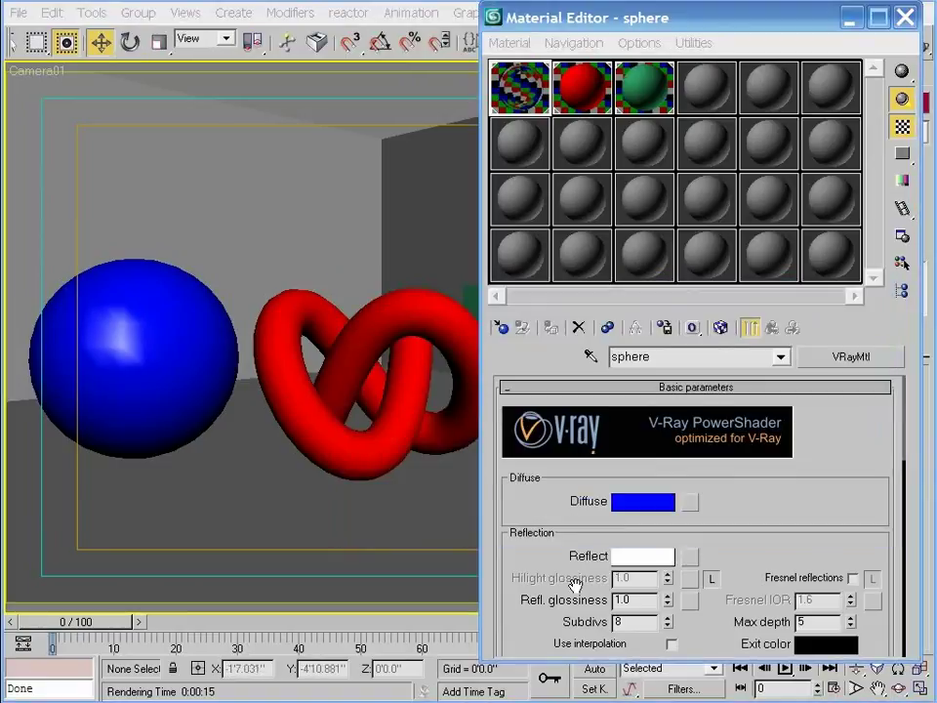
# Enlarge the Material Editor sample slots to the 3 x 2 layout
pyautogui.doubleClick(625, 599)
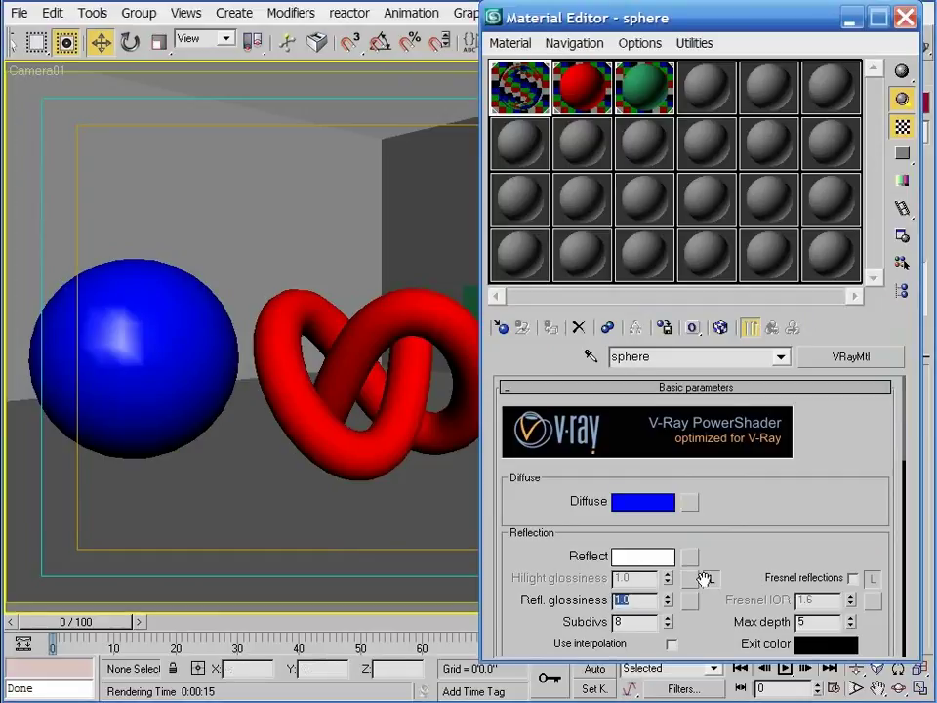
pyautogui.press('o')
pyautogui.click(182, 611)
pyautogui.click(304, 643)
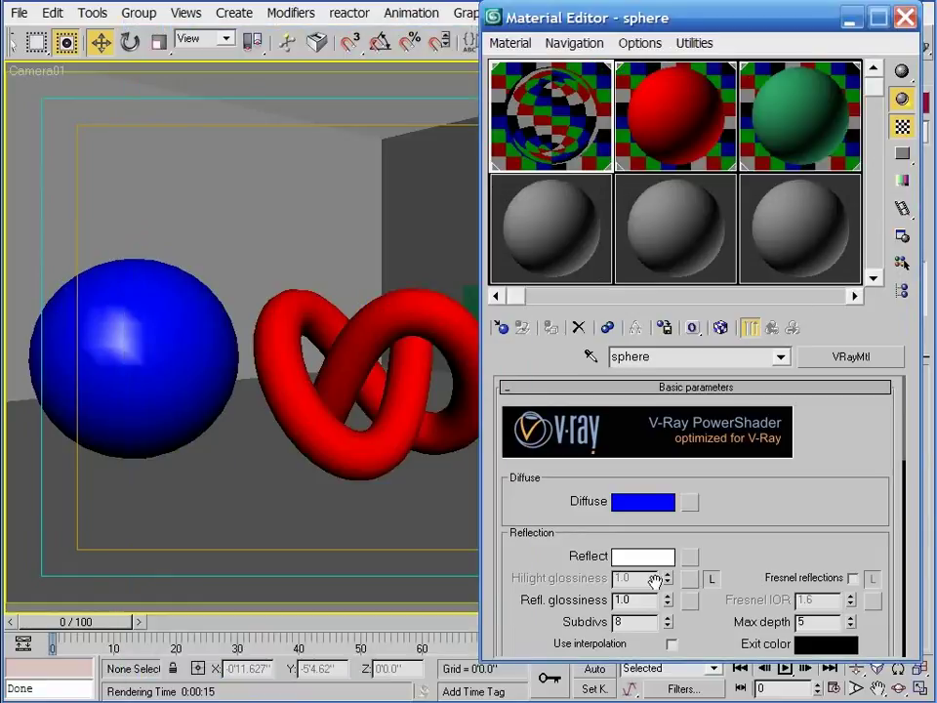
# Lower the sphere material's reflection glossiness to 0.79
pyautogui.click(668, 605)
pyautogui.click(668, 604)
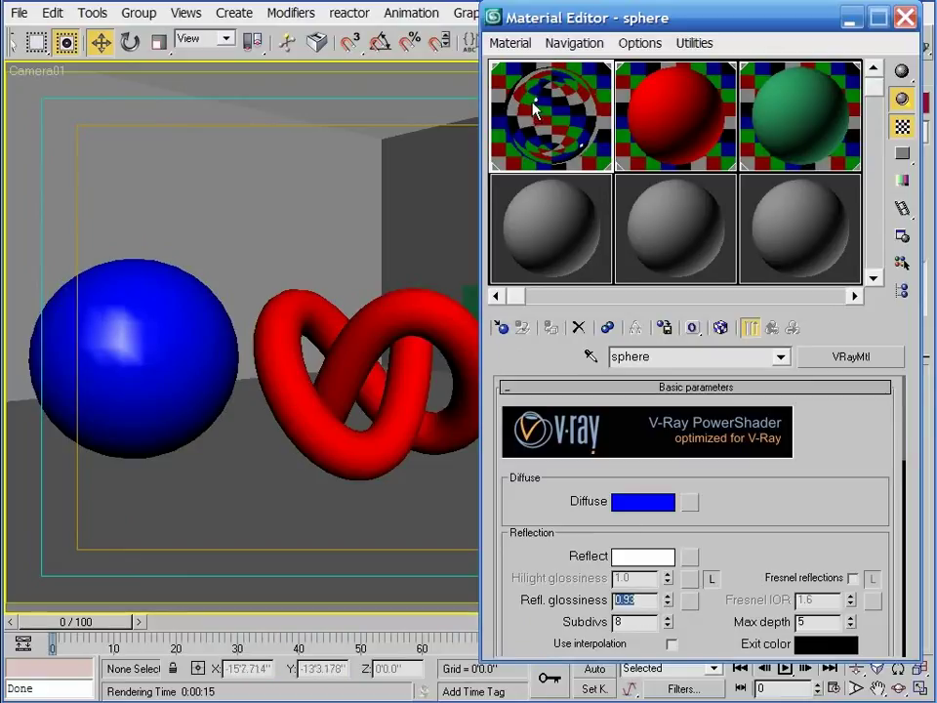
pyautogui.click(668, 604)
pyautogui.click(668, 604)
pyautogui.click(667, 604)
pyautogui.click(668, 605)
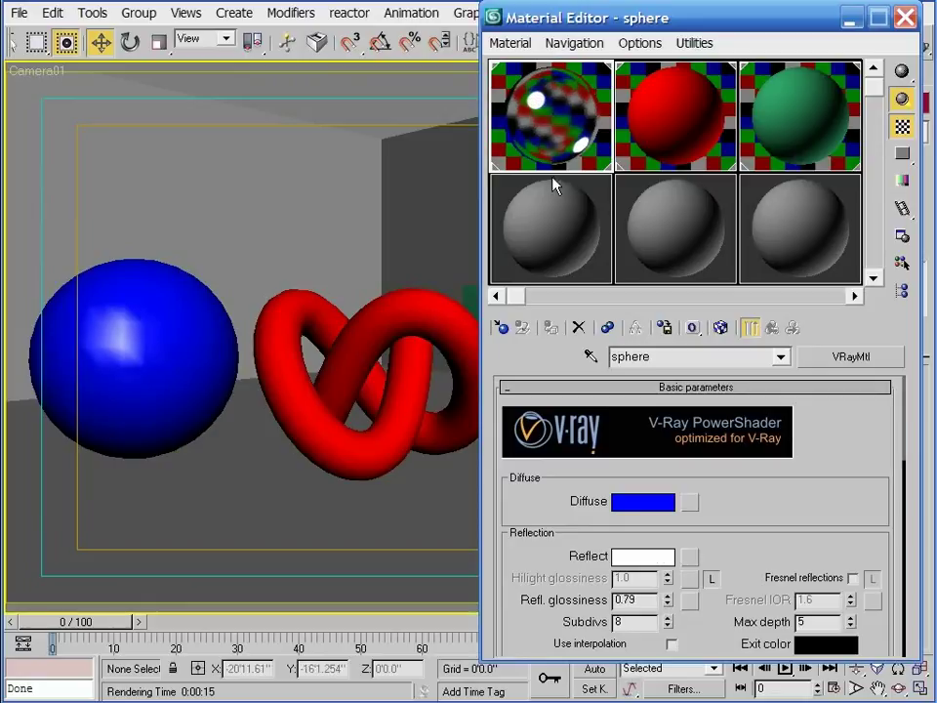
# Raise the sphere material's reflection glossiness to 0.95
pyautogui.click(668, 595)
pyautogui.click(667, 595)
pyautogui.click(667, 595)
pyautogui.click(667, 596)
pyautogui.click(668, 596)
pyautogui.click(667, 596)
pyautogui.click(668, 596)
pyautogui.click(667, 596)
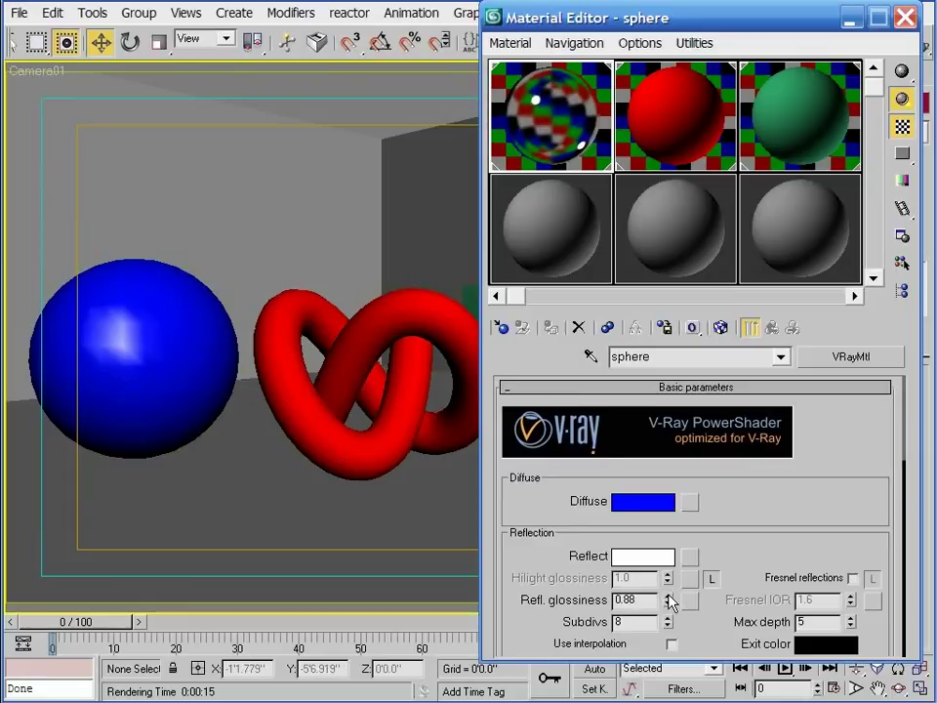
pyautogui.click(668, 596)
pyautogui.click(667, 596)
pyautogui.click(668, 596)
pyautogui.click(667, 595)
pyautogui.click(667, 595)
pyautogui.click(668, 595)
pyautogui.click(667, 596)
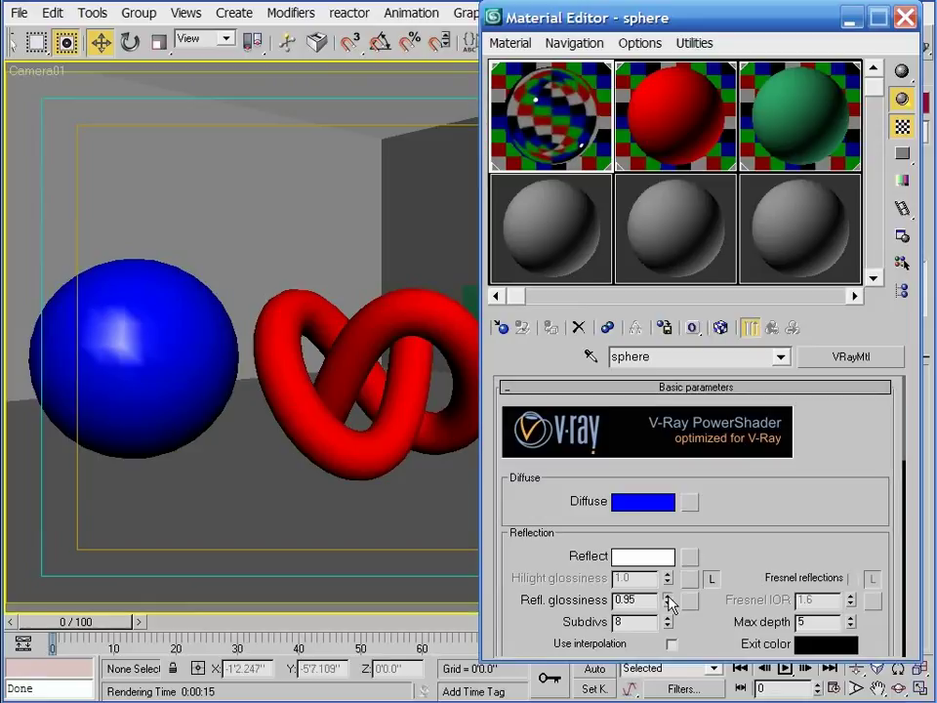
# Render the Camera01 view, close the render window and Material Editor, and switch to the four-viewport layout
pyautogui.hotkey('shift', 'q')
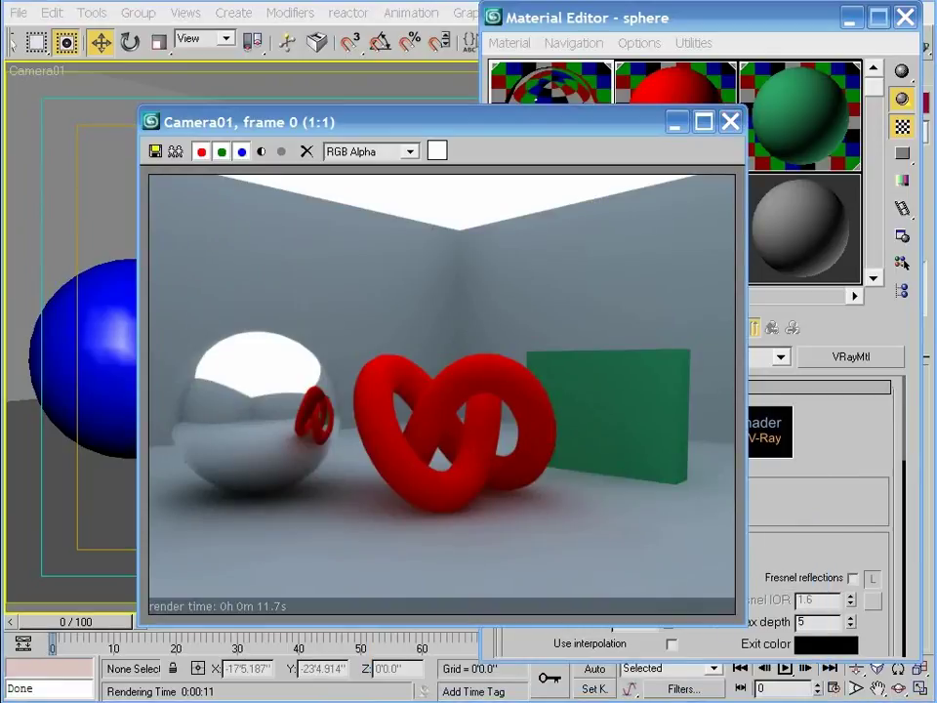
pyautogui.click(730, 121)
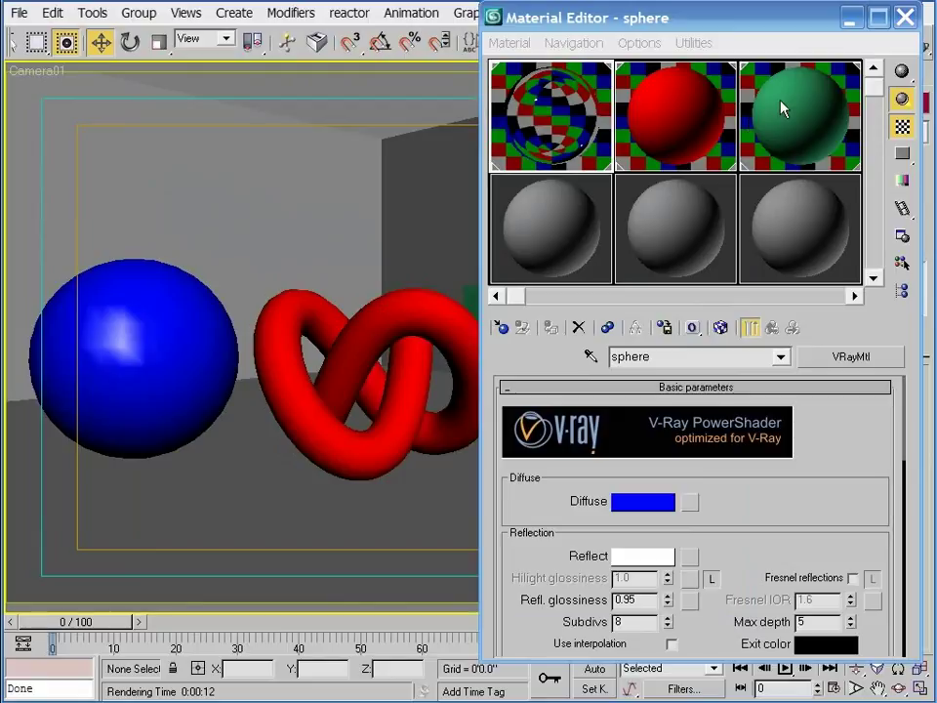
pyautogui.click(906, 18)
pyautogui.hotkey('alt', 'w')
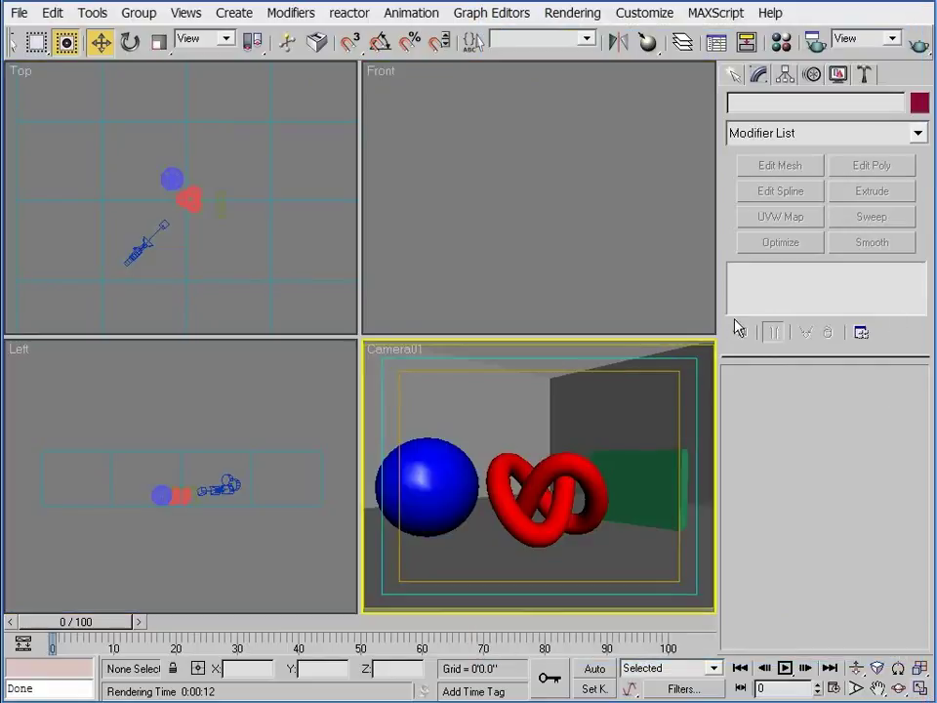
# Create an Omni light in the Top view below the red knot and raise it in the maximized Camera01 view to about 0'6.9"
pyautogui.click(734, 75)
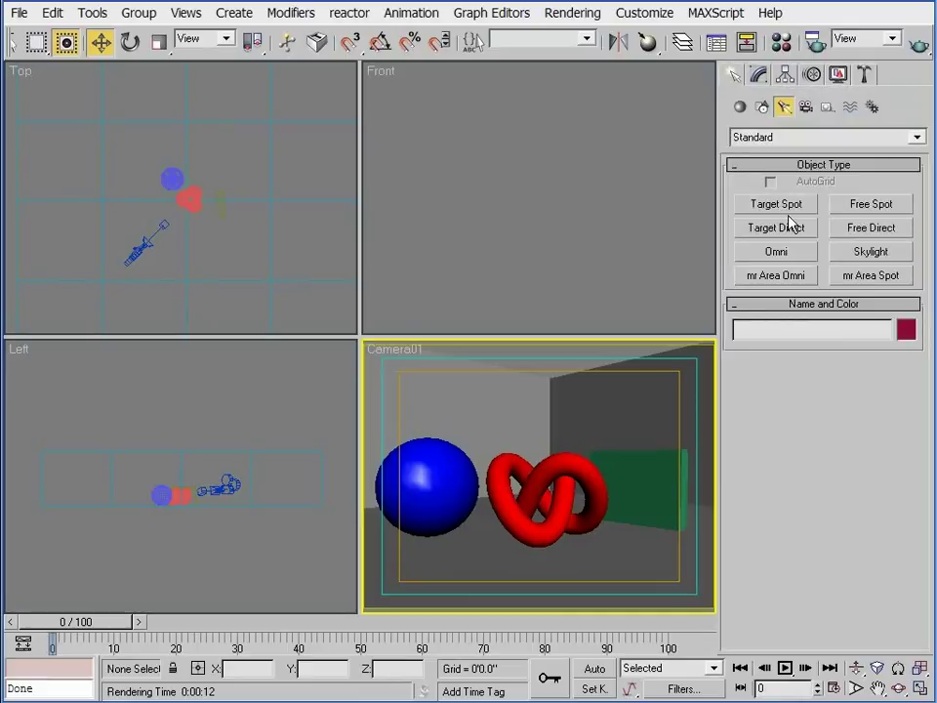
pyautogui.click(778, 250)
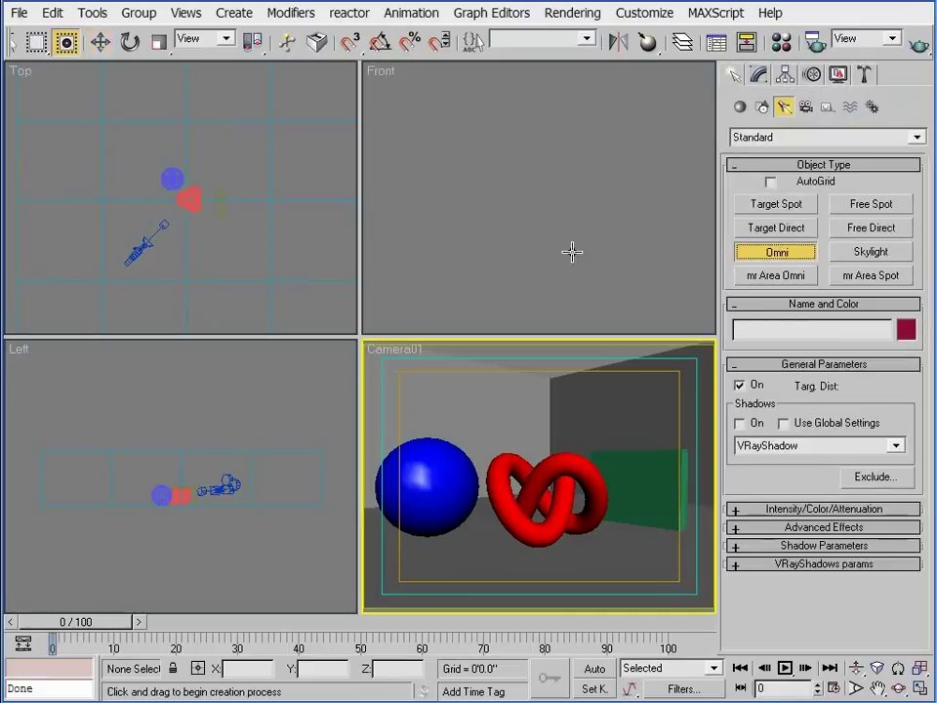
pyautogui.click(197, 227)
pyautogui.rightClick(658, 519)
pyautogui.click(920, 688)
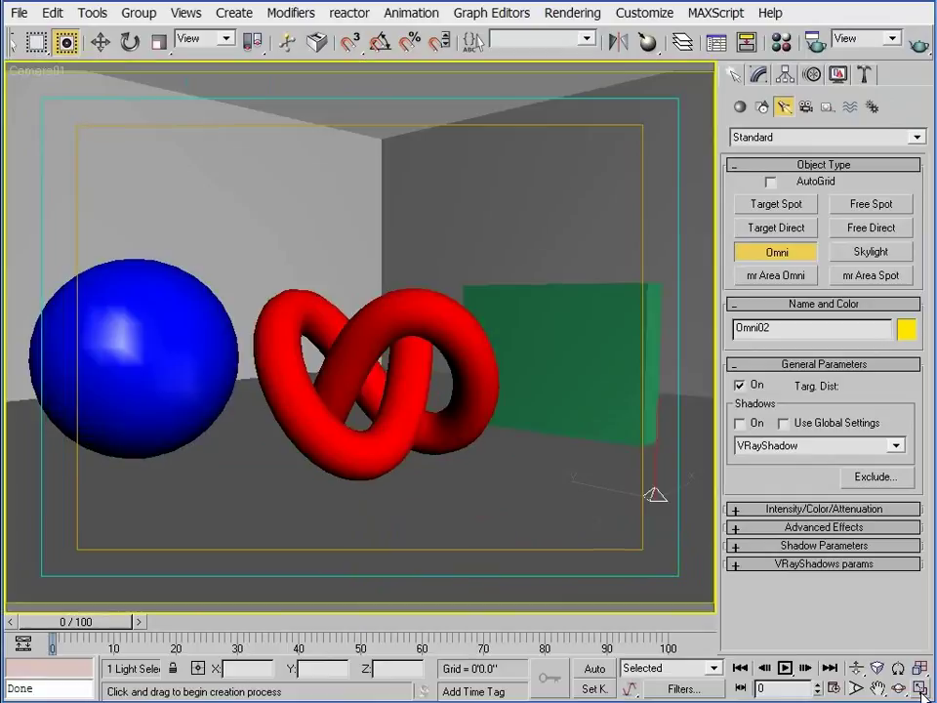
pyautogui.press('w')
pyautogui.moveTo(657, 446); pyautogui.dragTo(657, 404)
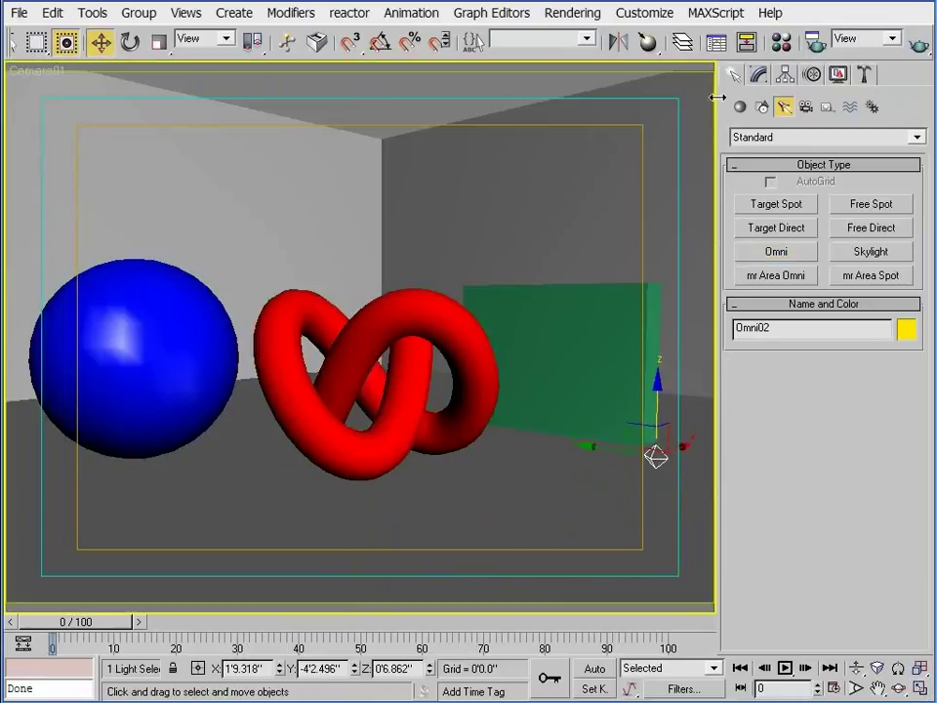
# Turn on VRayShadow shadows for the new Omni light and move it to about X 1'0.1", Y -3'9.8"
pyautogui.click(759, 75)
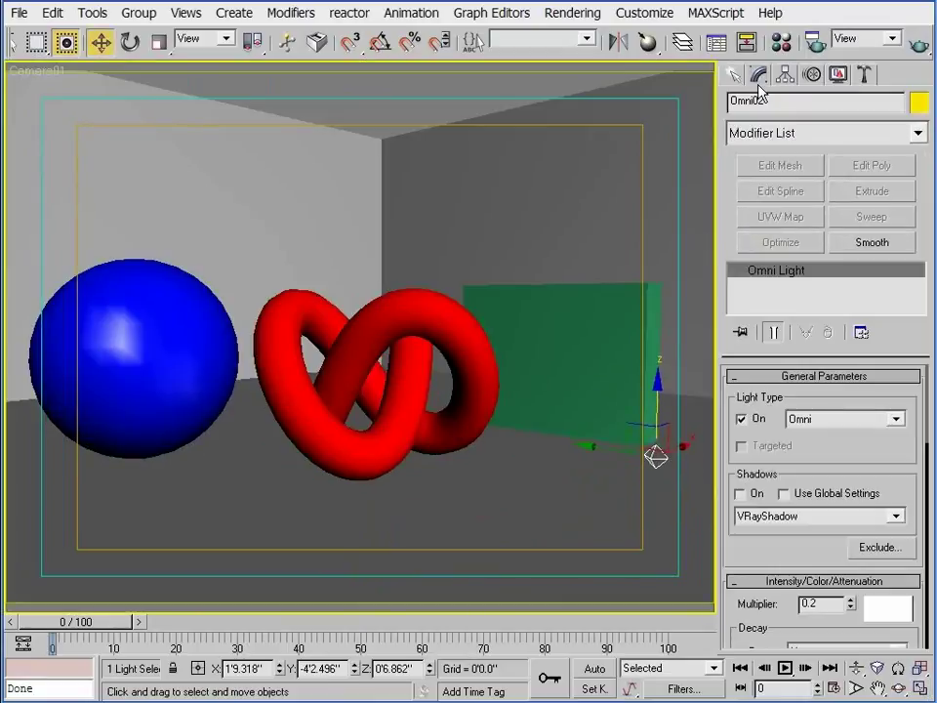
pyautogui.click(762, 523)
pyautogui.click(752, 592)
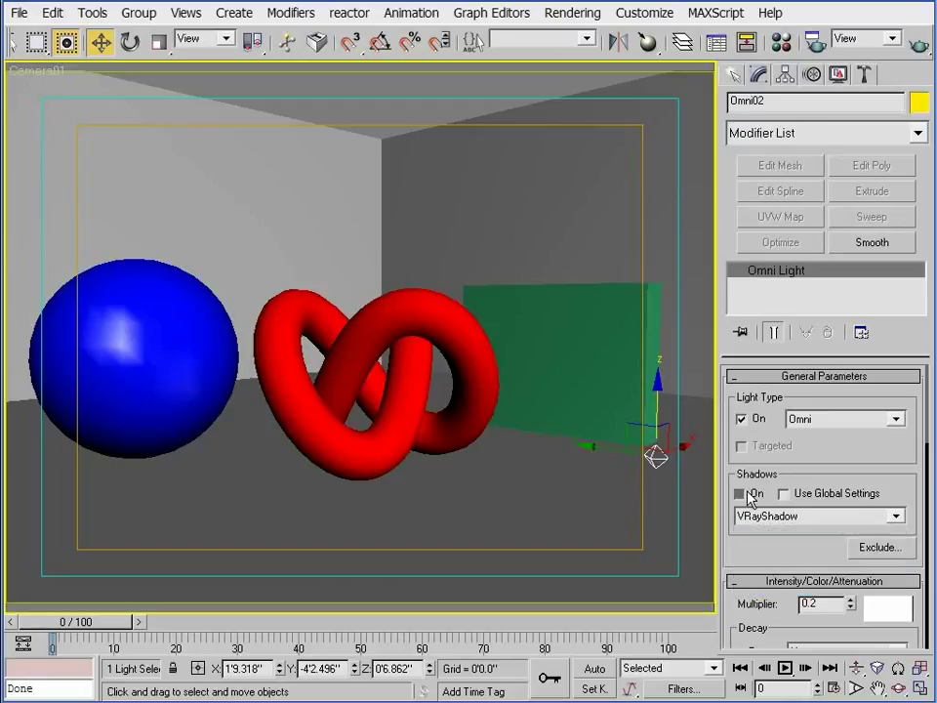
pyautogui.moveTo(644, 450); pyautogui.dragTo(594, 455)
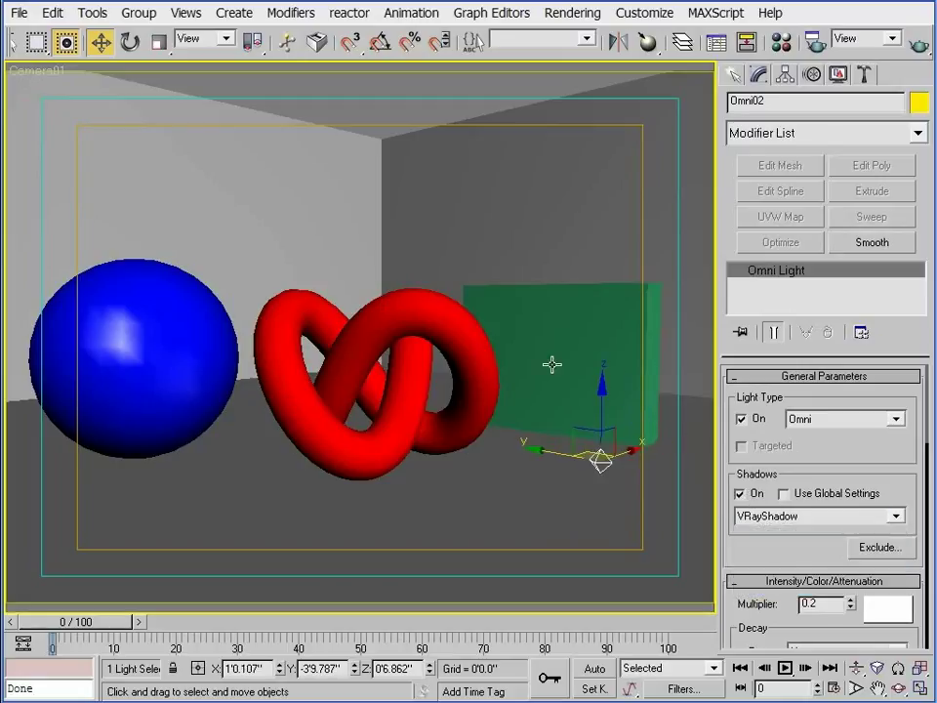
# Use Place Highlight to position the Omni light's highlight on the blue sphere, and render the Camera01 view
pyautogui.click(647, 41)
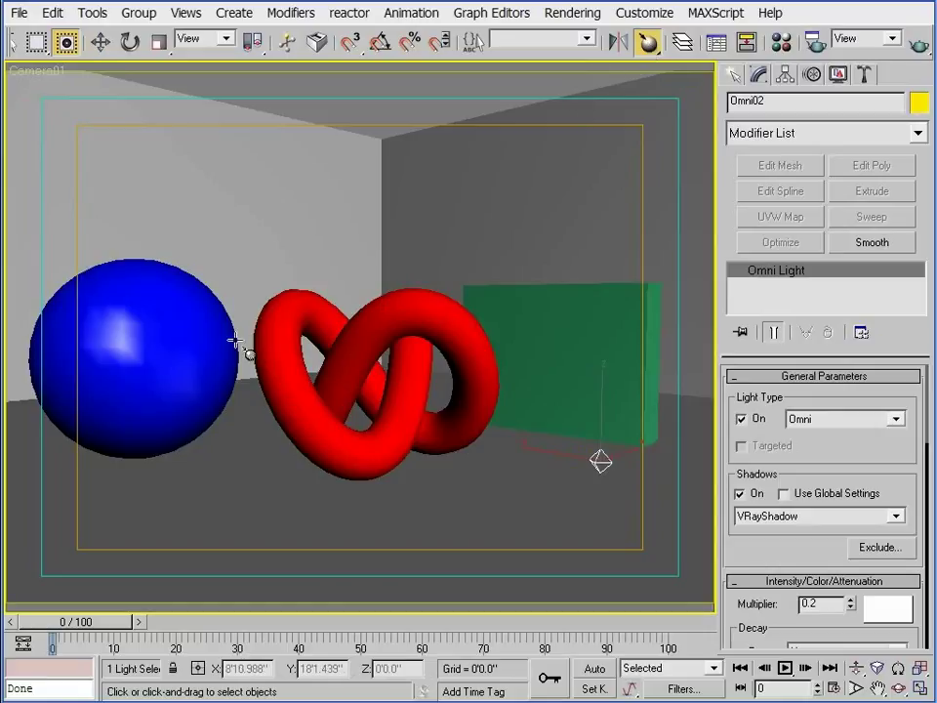
pyautogui.moveTo(180, 386)
pyautogui.mouseDown()
pyautogui.moveTo(152, 400)
pyautogui.moveTo(181, 401)
pyautogui.moveTo(159, 410)
pyautogui.moveTo(191, 418)
pyautogui.moveTo(179, 397)
pyautogui.mouseUp()
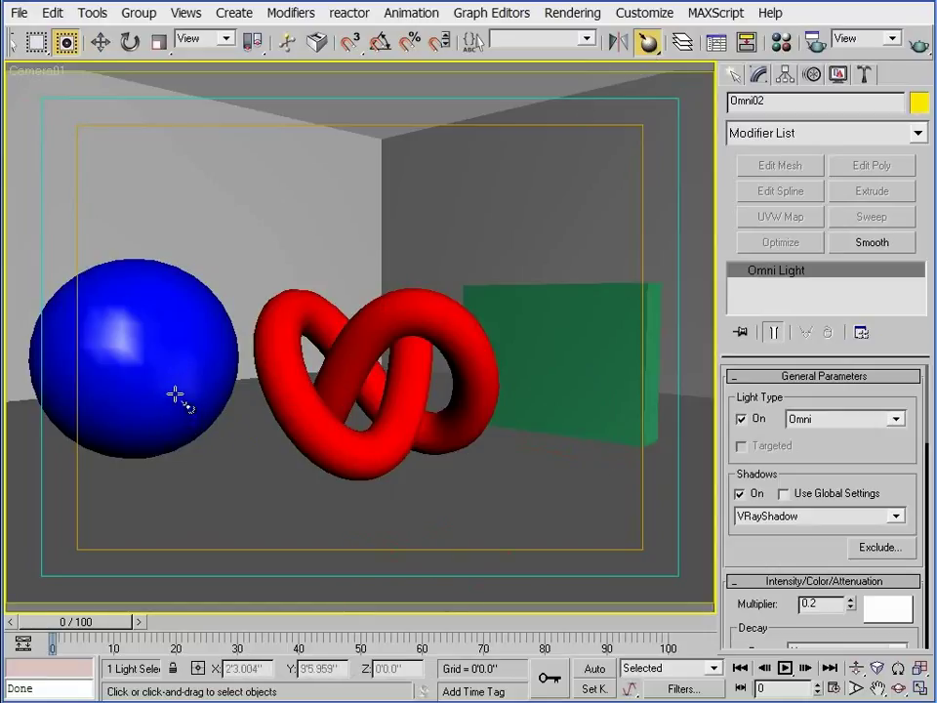
pyautogui.press('w')
pyautogui.hotkey('shift', 'q')
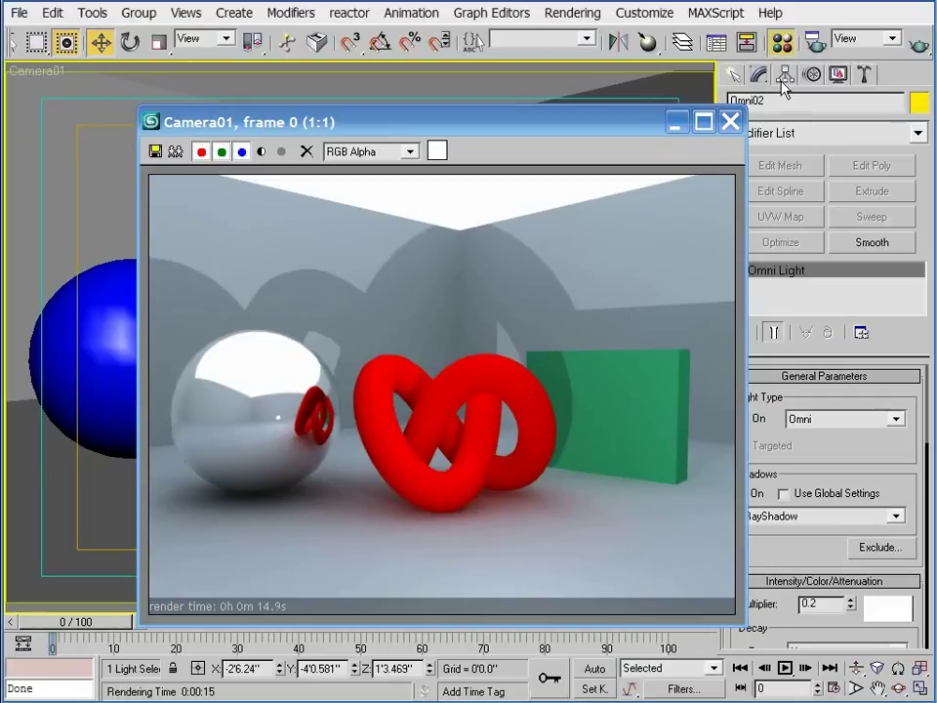
# Change the sphere material's reflection glossiness, close the Material Editor and render Camera01 again
pyautogui.press('m')
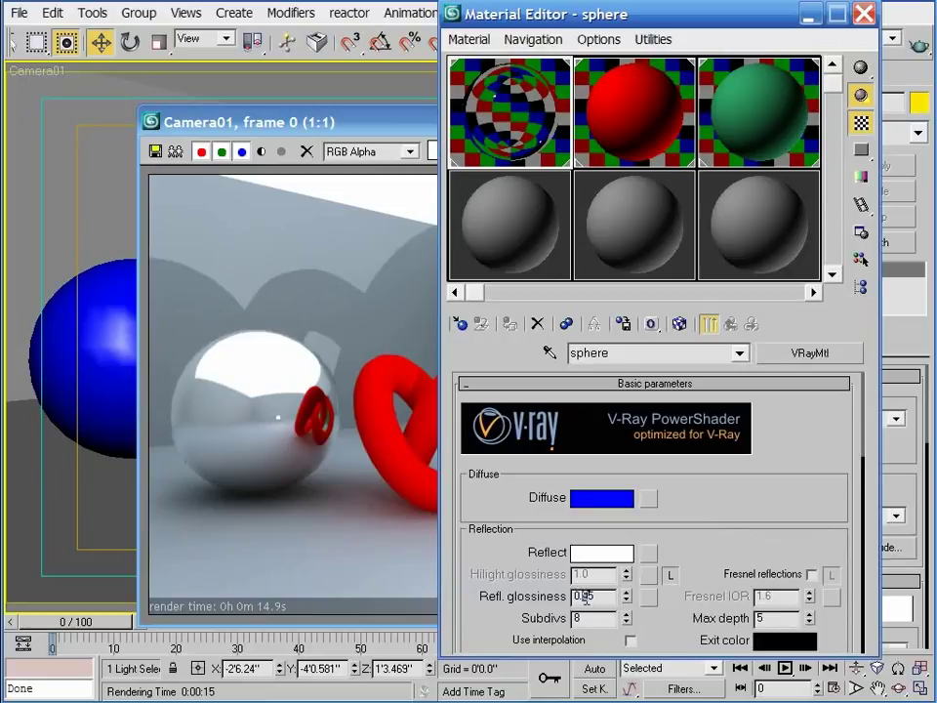
pyautogui.press('Return')
pyautogui.click(864, 13)
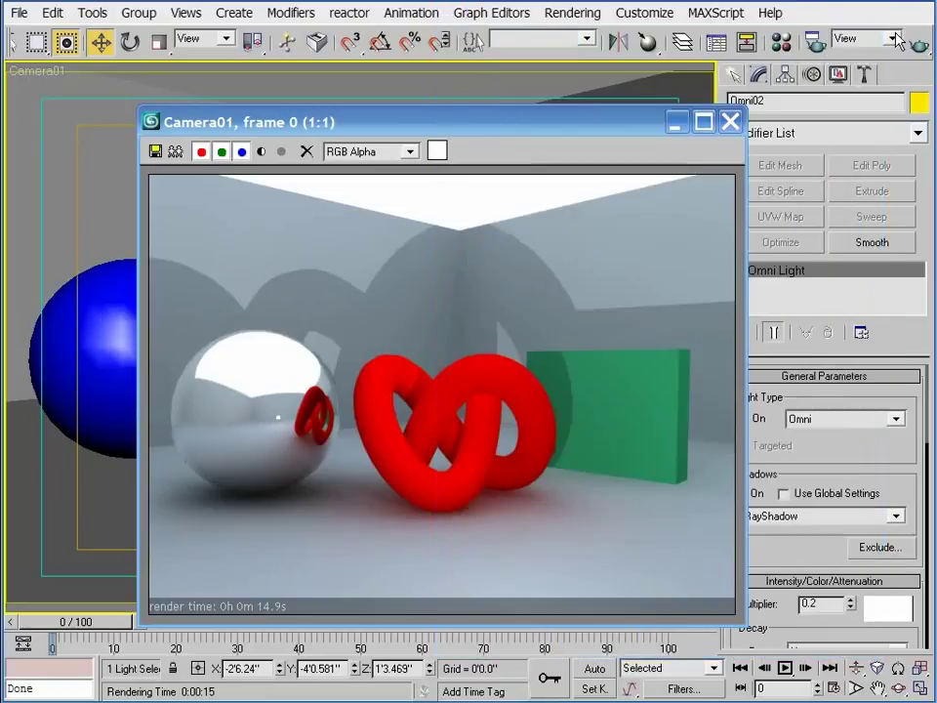
pyautogui.click(920, 47)
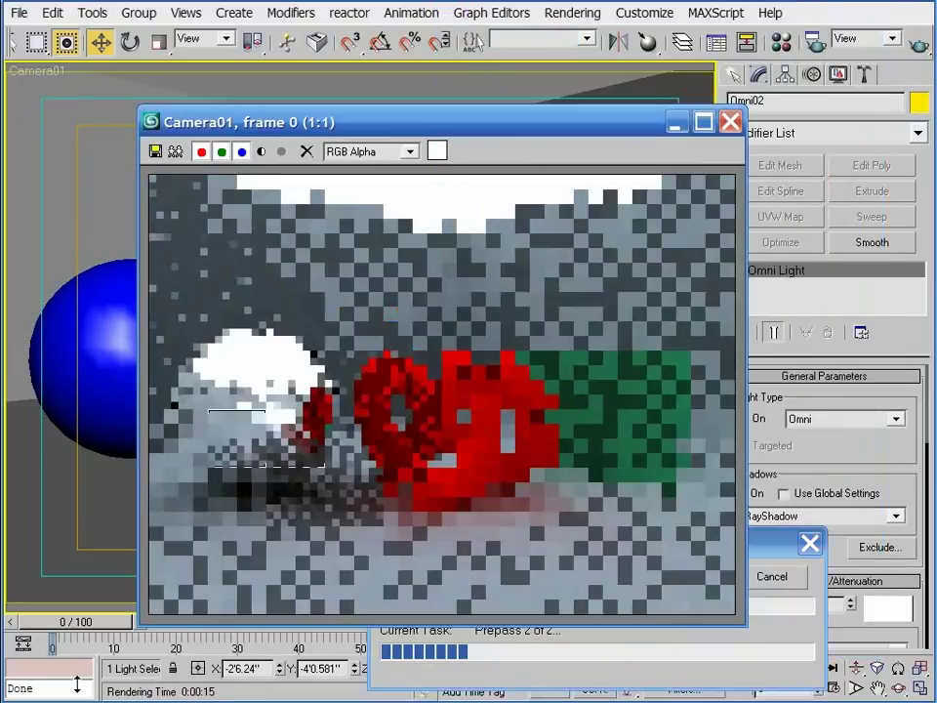
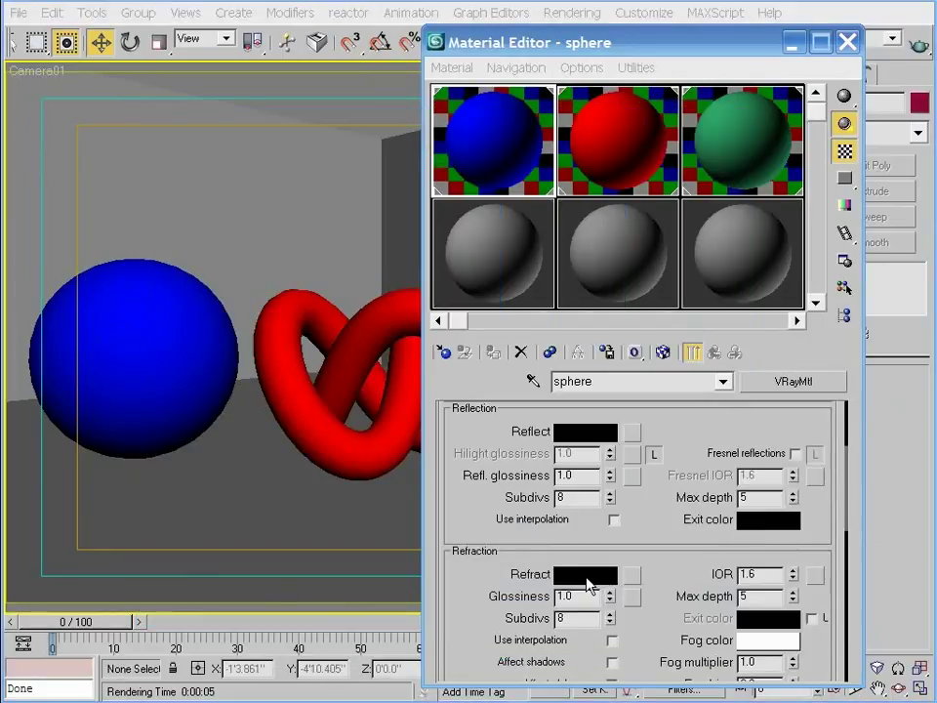
# Test a mid-grey refraction colour (109) on the sphere material and settle on pure white (255)
pyautogui.click(584, 582)
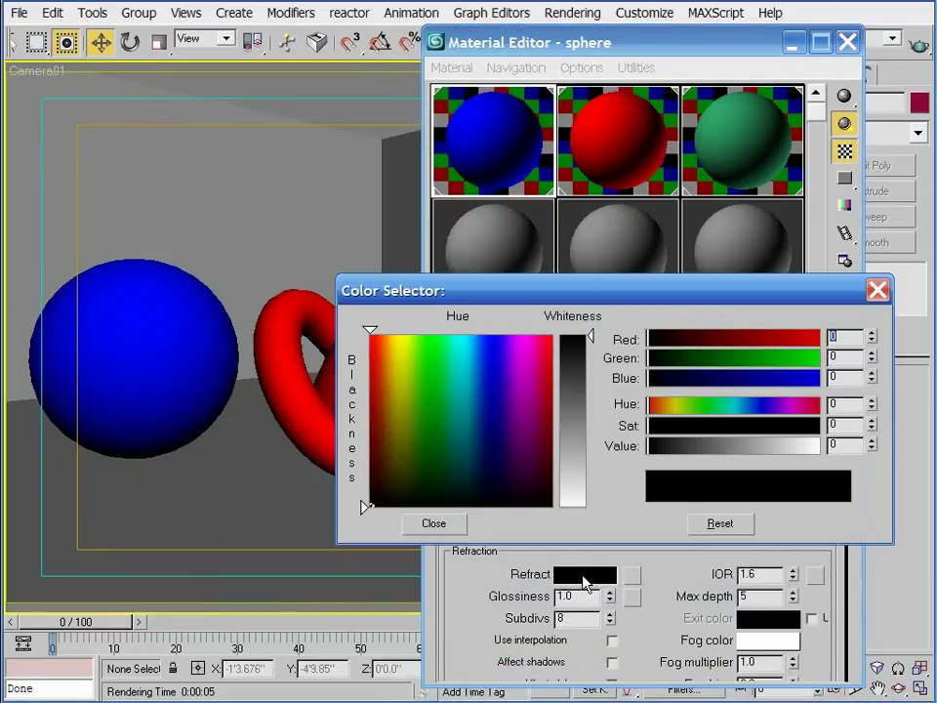
pyautogui.moveTo(574, 337); pyautogui.dragTo(589, 507)
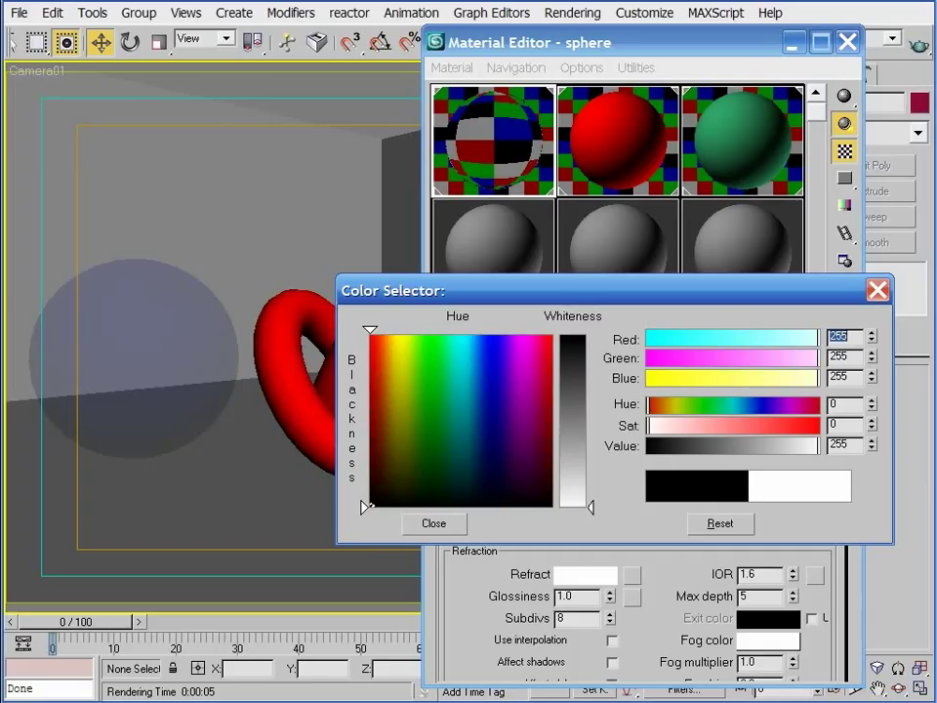
pyautogui.moveTo(590, 502); pyautogui.dragTo(590, 409)
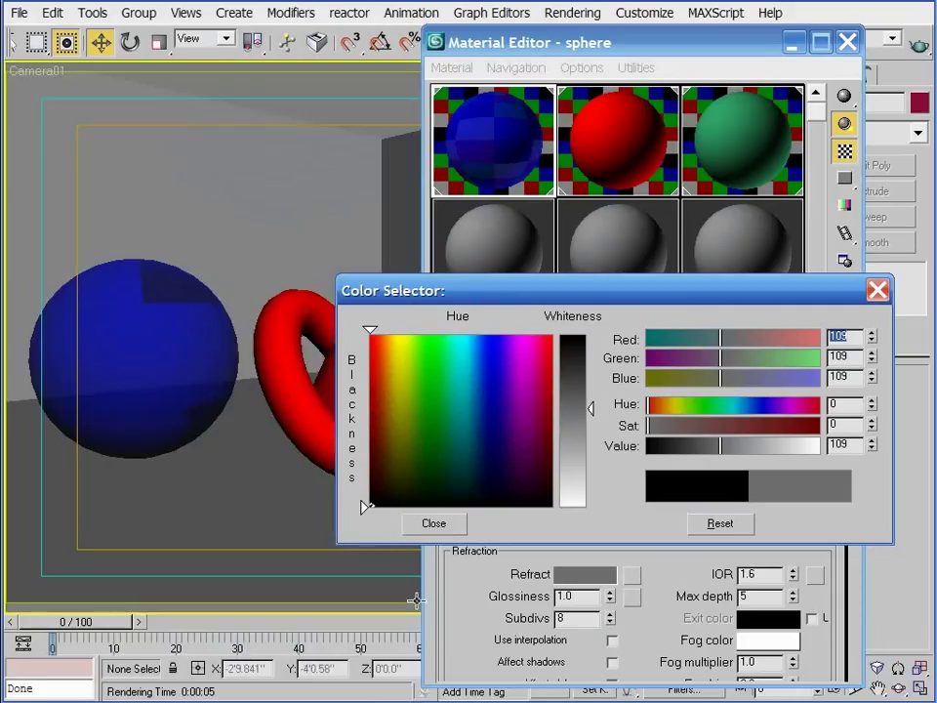
pyautogui.click(563, 504)
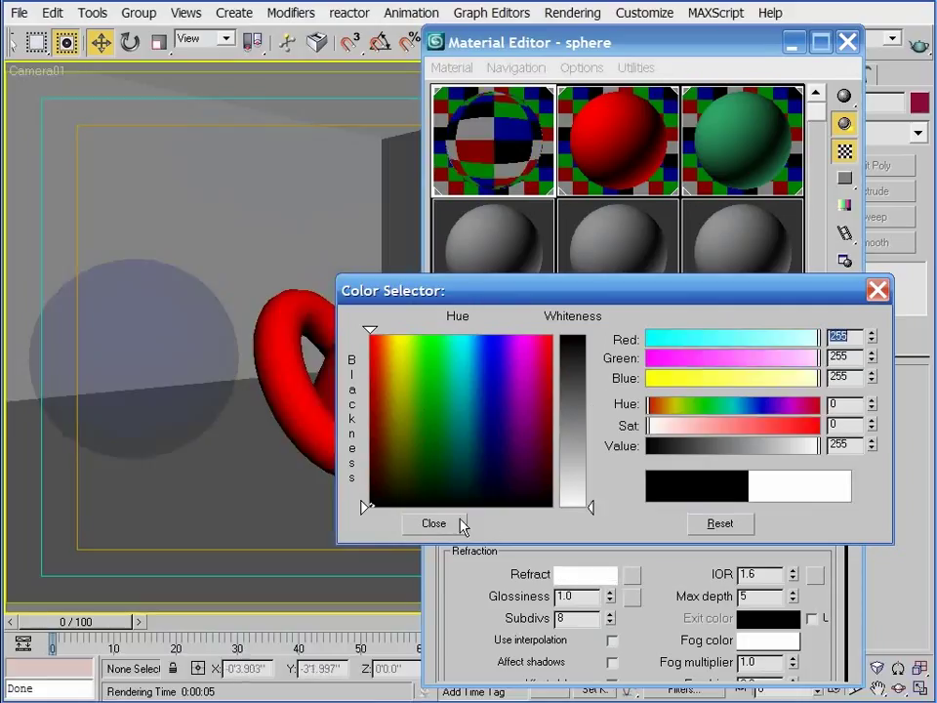
pyautogui.click(456, 524)
# Try a pure white (255) reflection colour on the refractive sphere material and return it to black
pyautogui.click(583, 441)
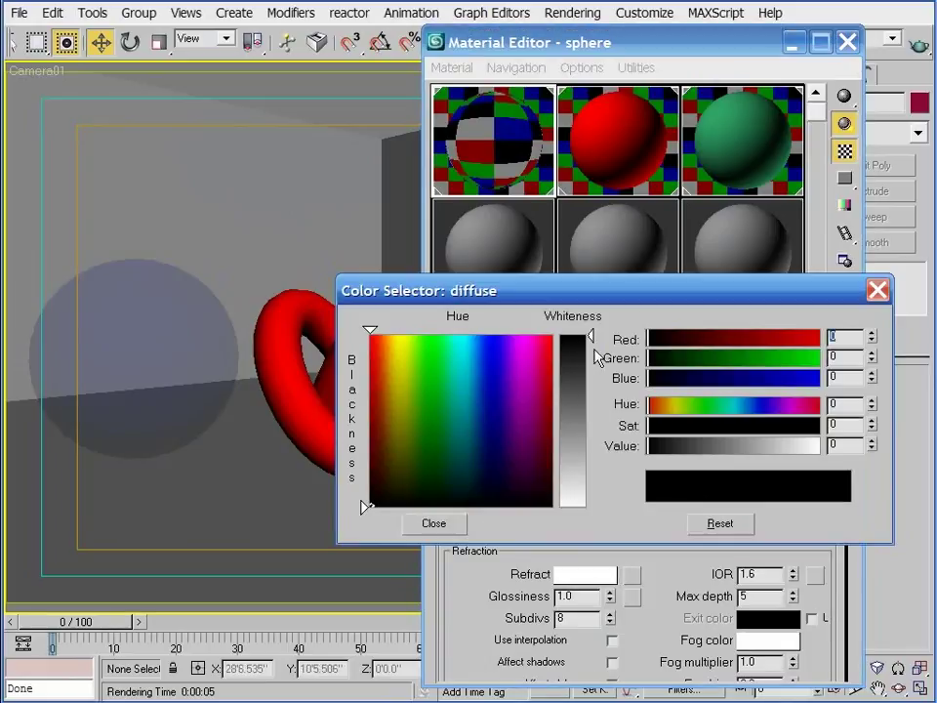
pyautogui.moveTo(576, 430); pyautogui.dragTo(577, 509)
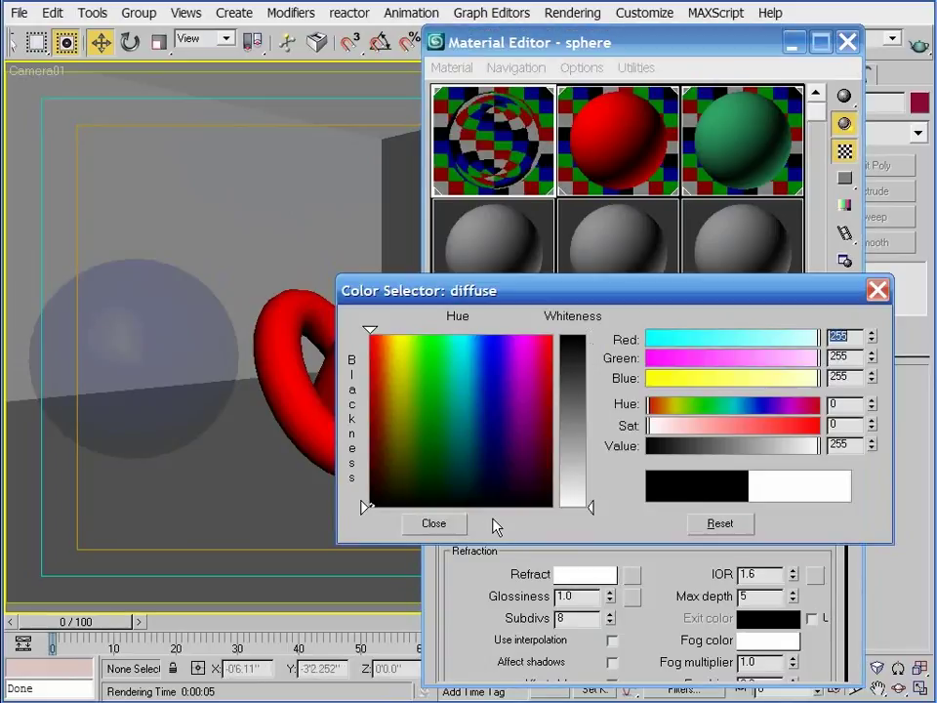
pyautogui.click(434, 523)
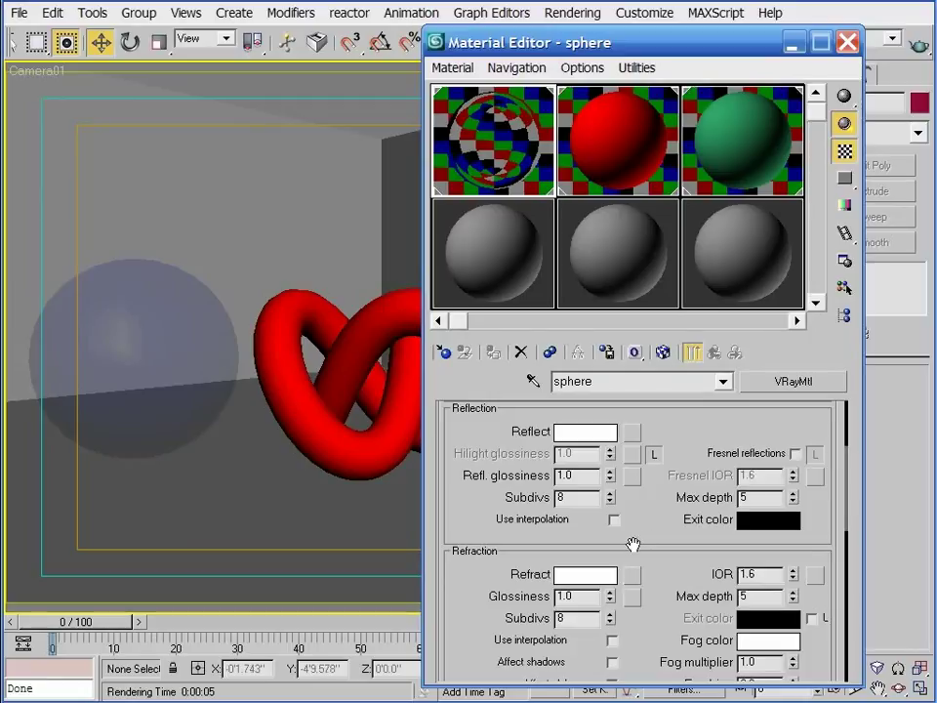
pyautogui.click(594, 432)
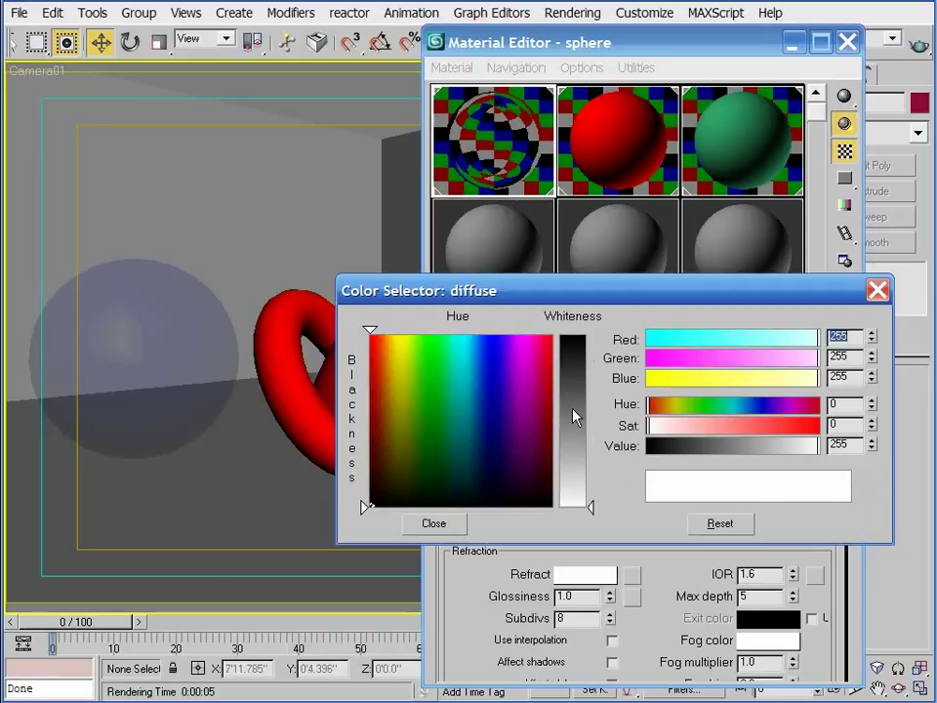
pyautogui.moveTo(576, 414); pyautogui.dragTo(587, 339)
pyautogui.click(451, 528)
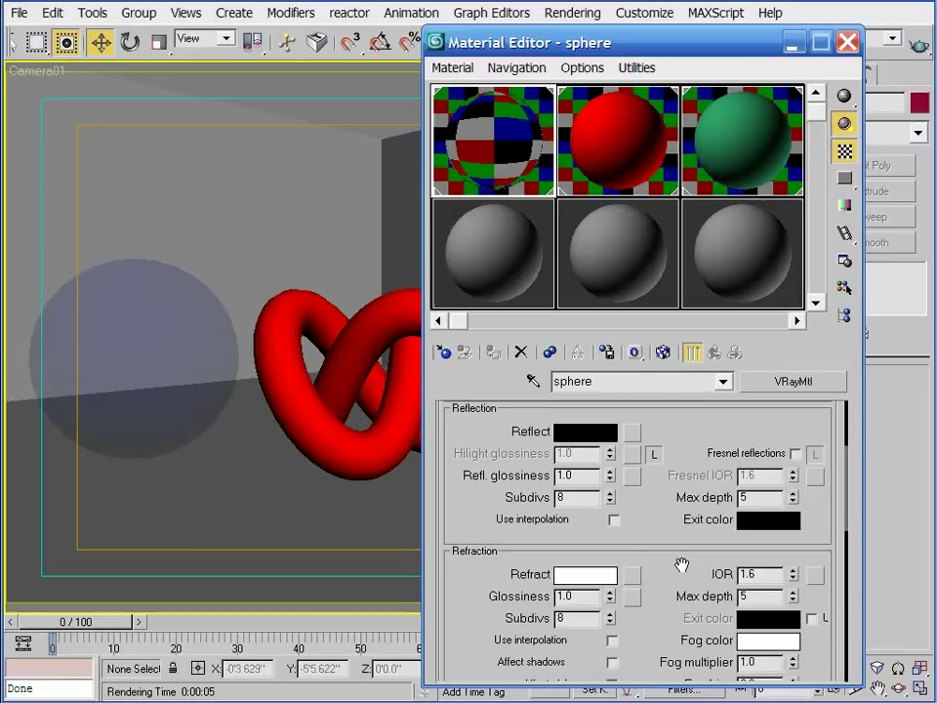
# Set the sphere material's refraction IOR to 1.0
pyautogui.doubleClick(769, 575)
pyautogui.write('1')
pyautogui.press('Return')
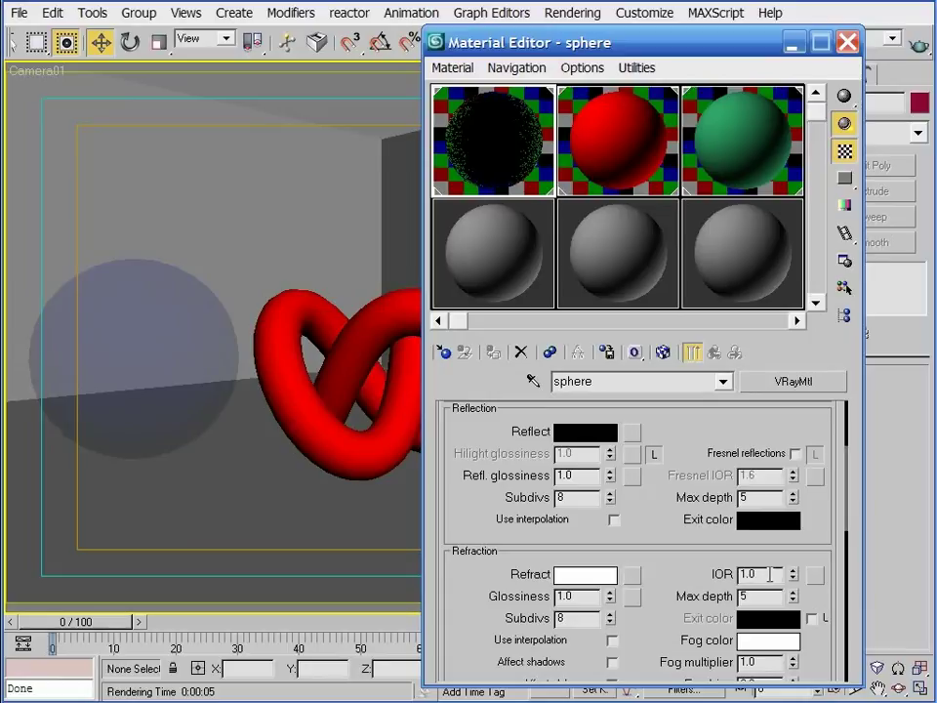
# Set the sphere material's refraction IOR to 1.33
pyautogui.doubleClick(769, 573)
pyautogui.write('1.33')
pyautogui.press('Return')
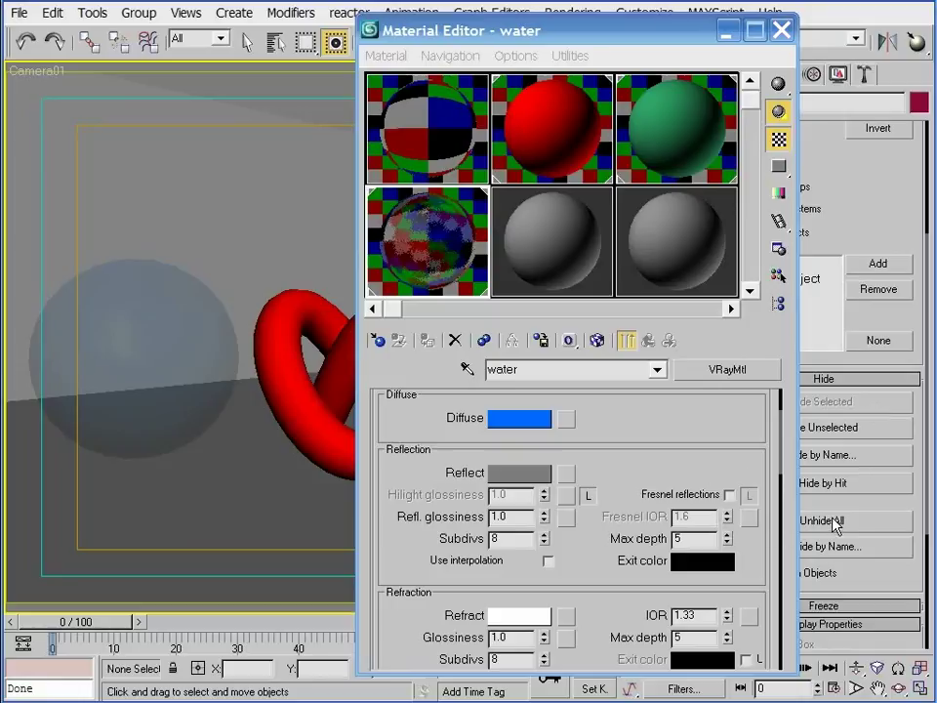
# Move the Material Editor aside, unhide all objects in the scene and open the water material's refraction IOR for editing
pyautogui.moveTo(675, 31); pyautogui.dragTo(770, 43)
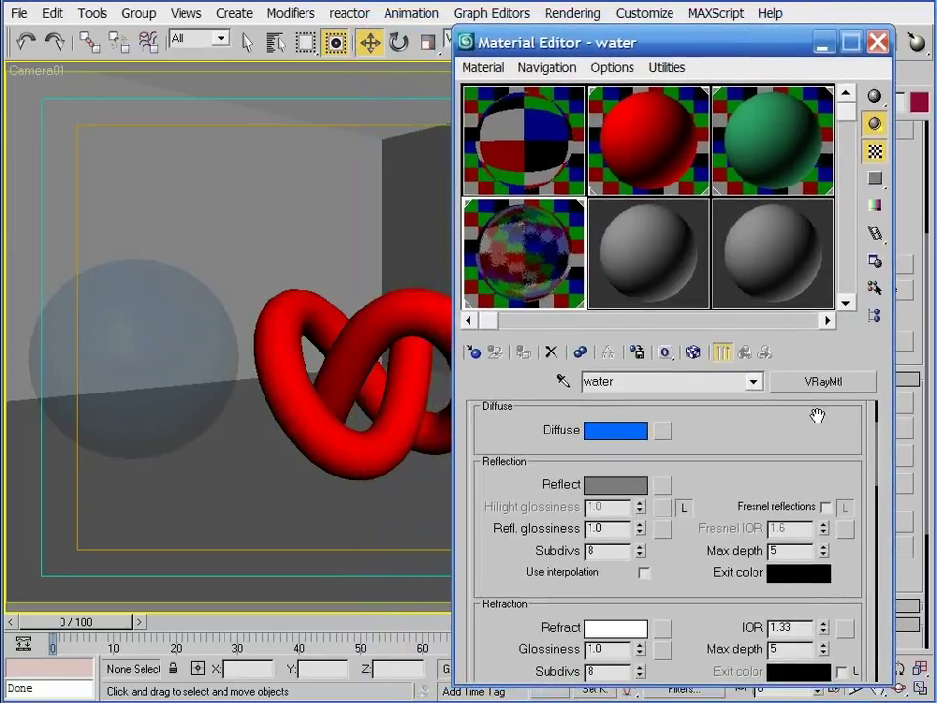
pyautogui.click(909, 524)
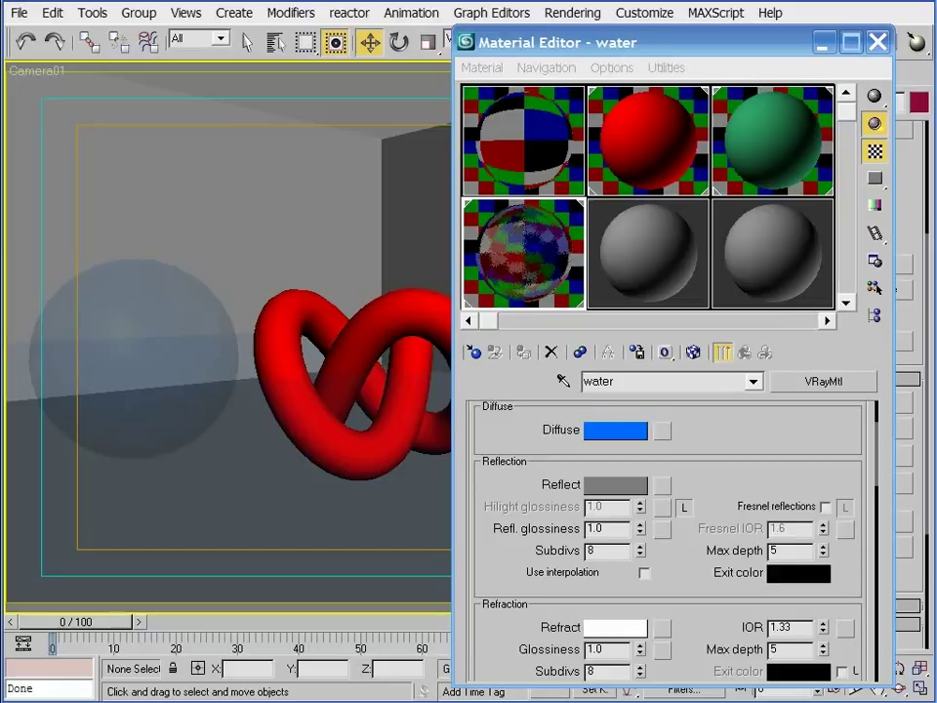
pyautogui.doubleClick(788, 627)
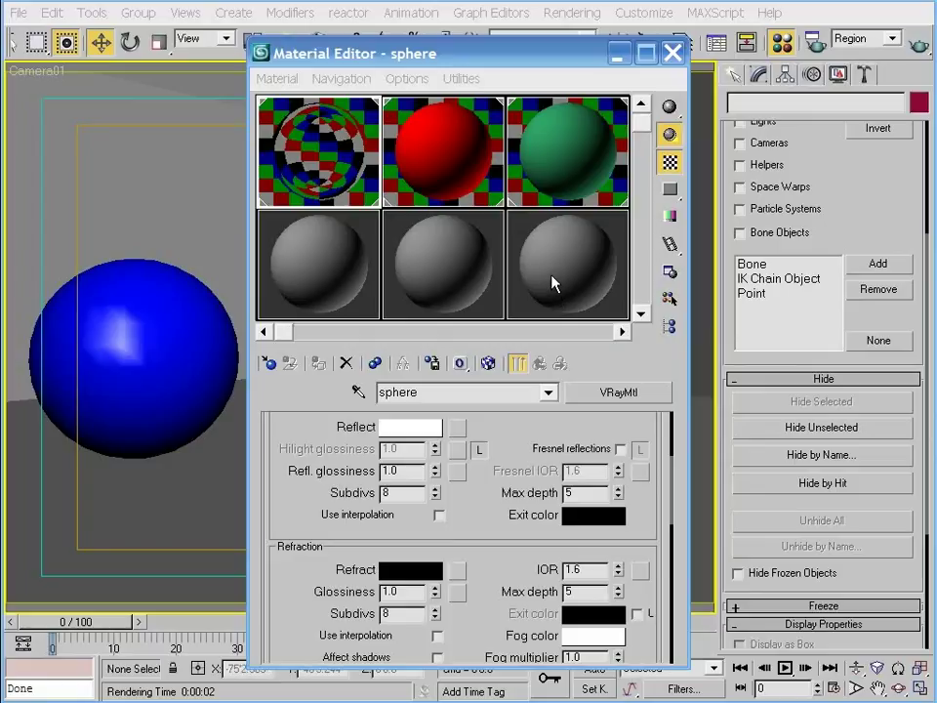
# Render only the region around the sphere with its white reflection colour, and close the render window
pyautogui.click(920, 46)
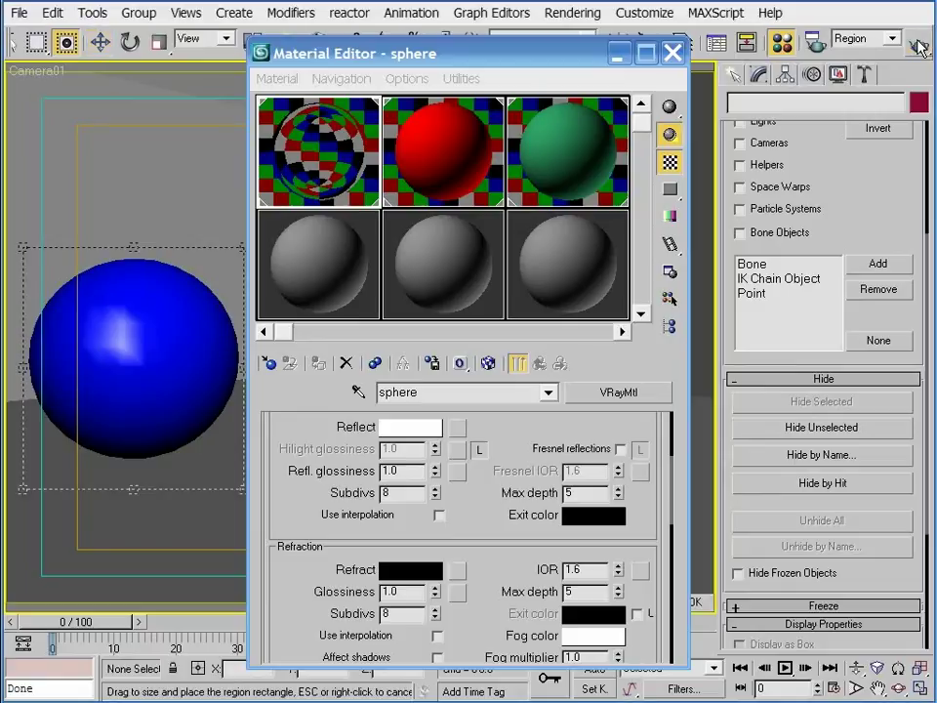
pyautogui.click(709, 613)
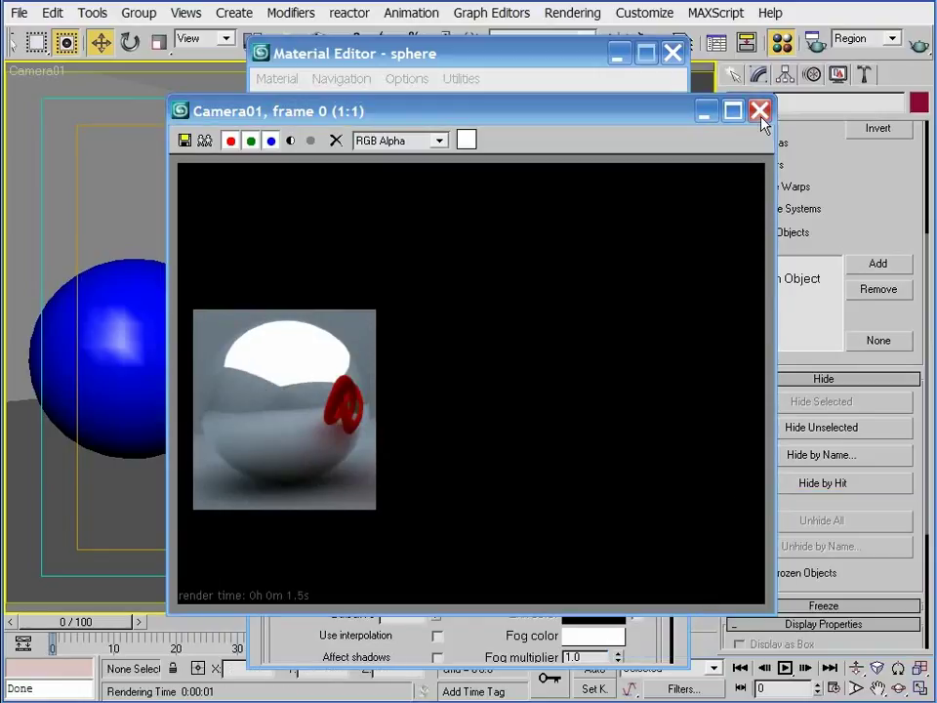
pyautogui.click(760, 112)
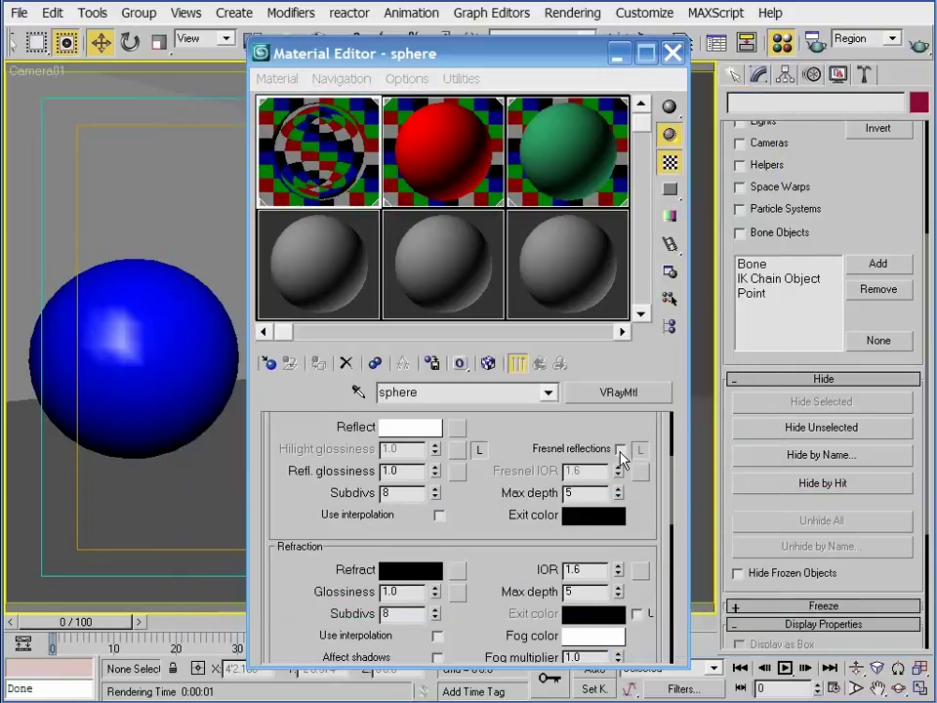
# Enable Fresnel reflections on the sphere material, render the sphere region again and close the render window
pyautogui.click(621, 448)
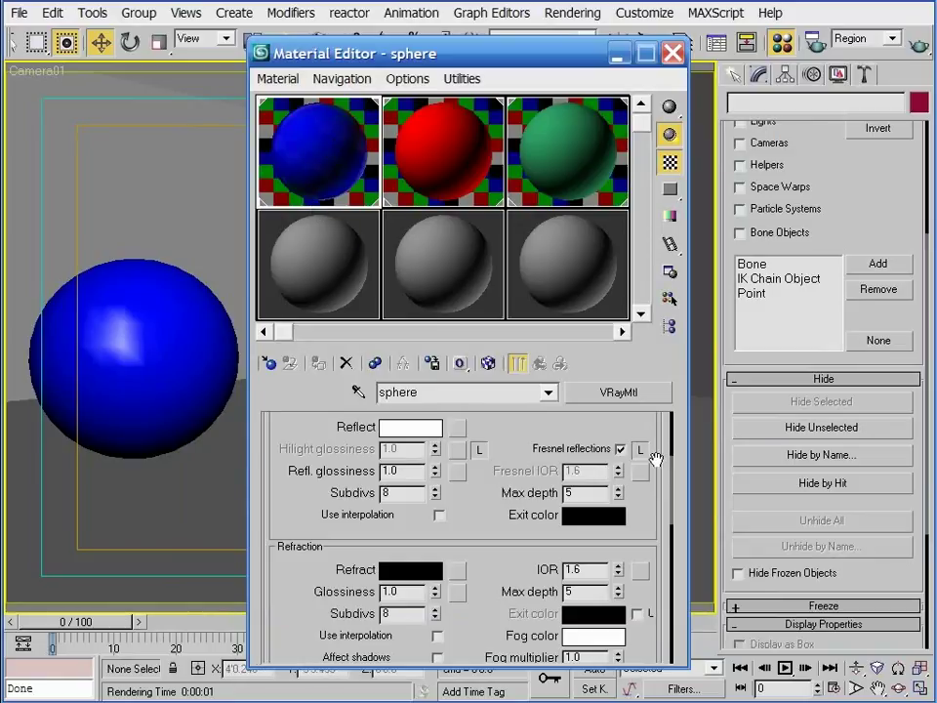
pyautogui.click(917, 45)
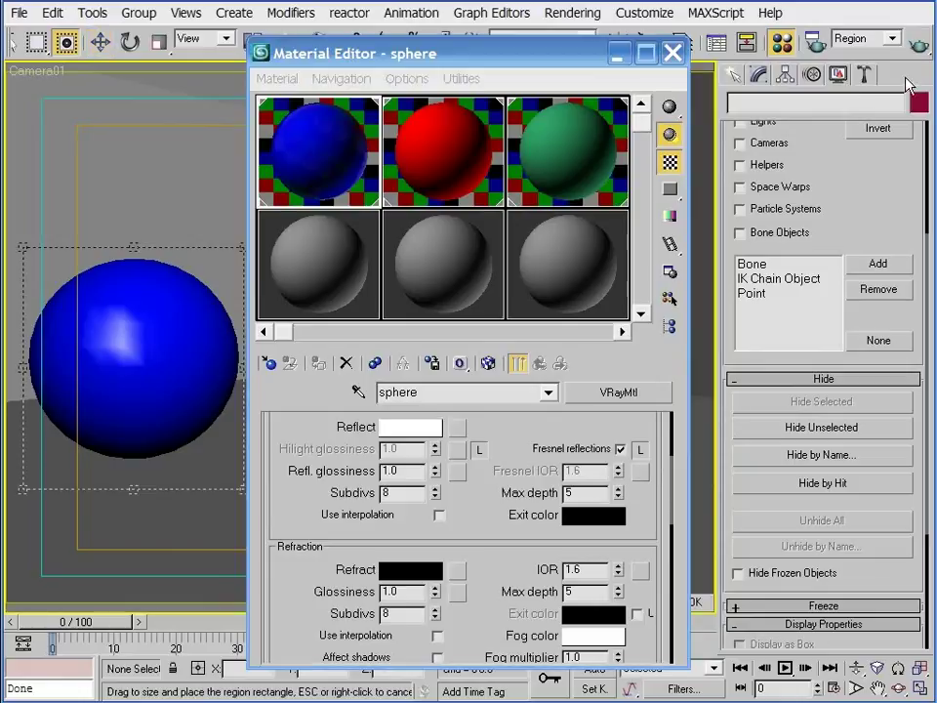
pyautogui.click(697, 602)
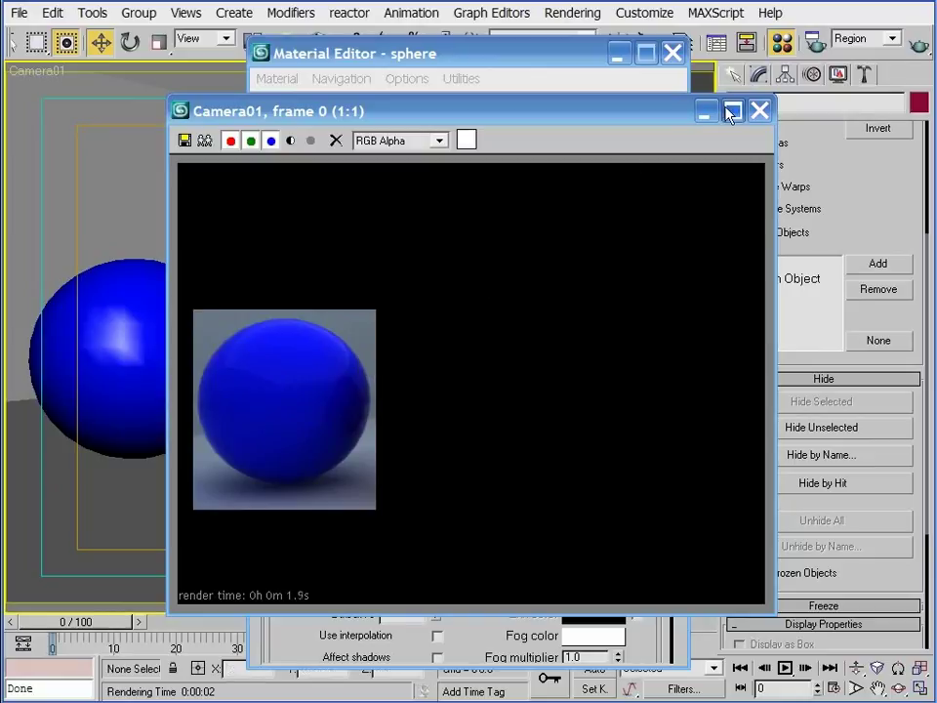
pyautogui.click(767, 114)
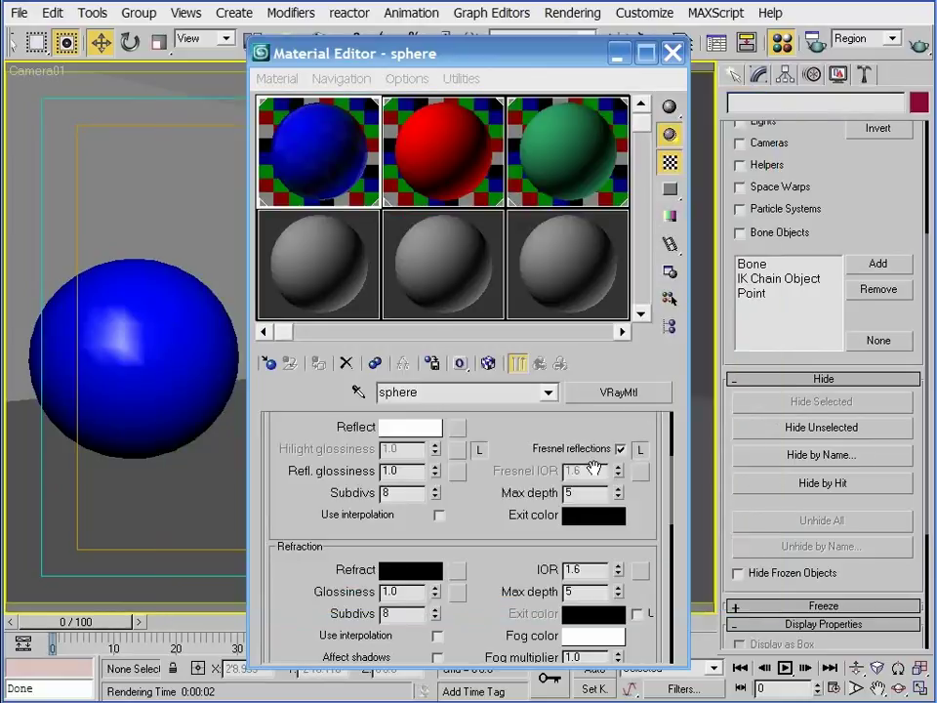
# Unlock the sphere material's Fresnel IOR from its refraction IOR
pyautogui.moveTo(570, 467); pyautogui.dragTo(572, 476)
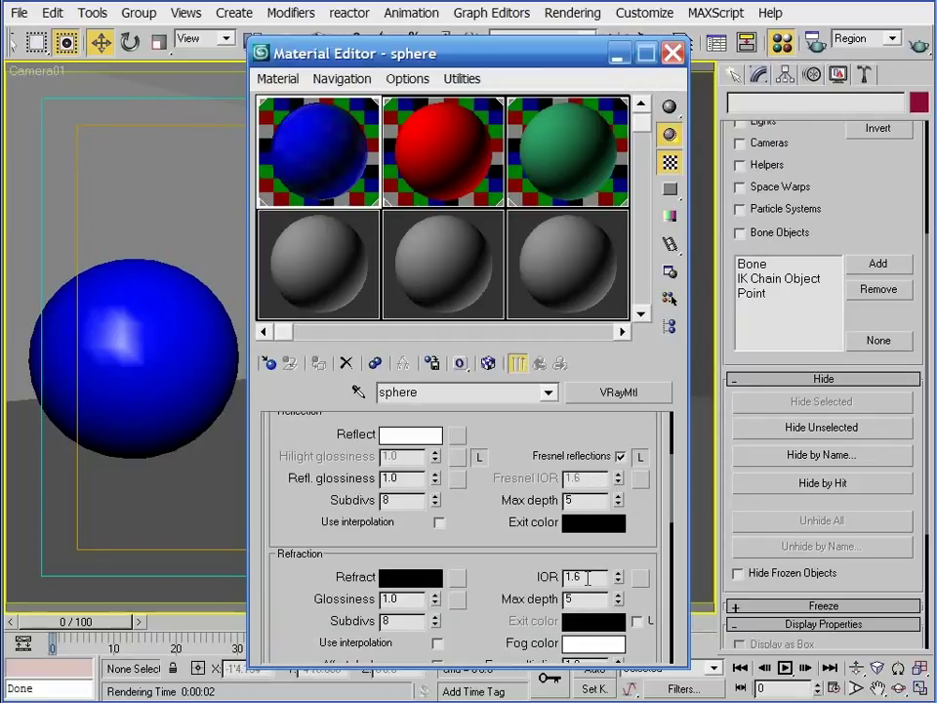
pyautogui.doubleClick(564, 576)
pyautogui.click(639, 458)
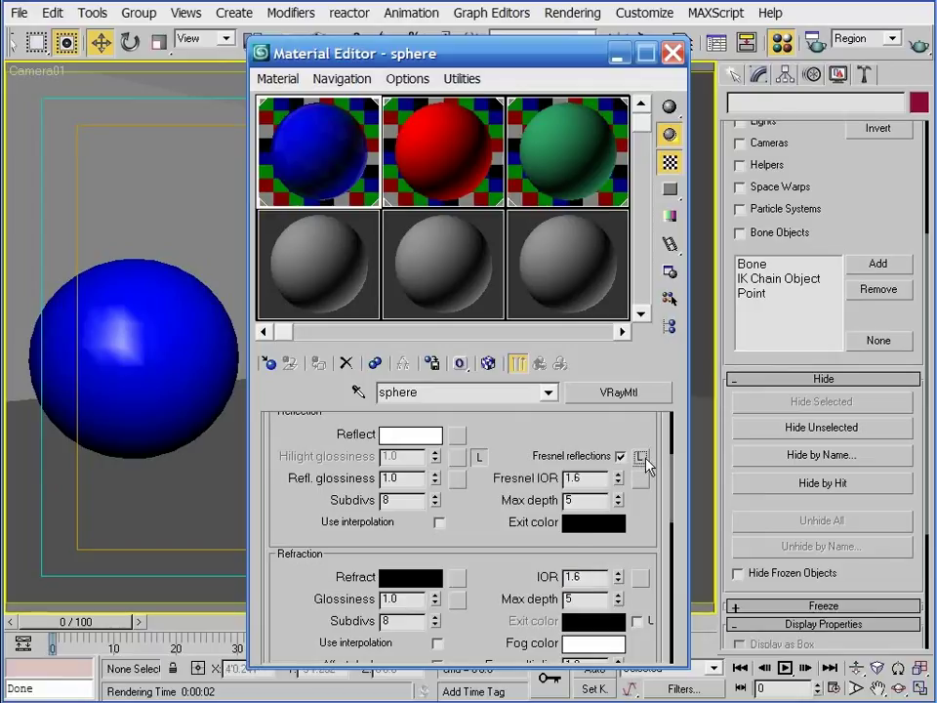
# Set the sphere material's Fresnel IOR to 1.4 and render the region around the sphere
pyautogui.doubleClick(589, 479)
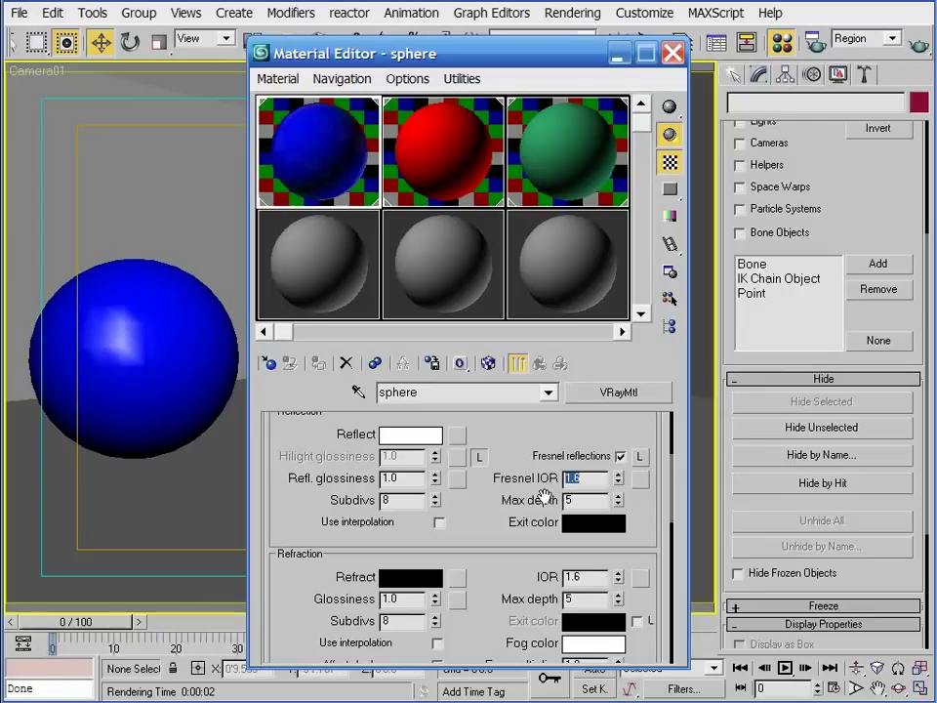
pyautogui.click(592, 479)
pyautogui.write('4')
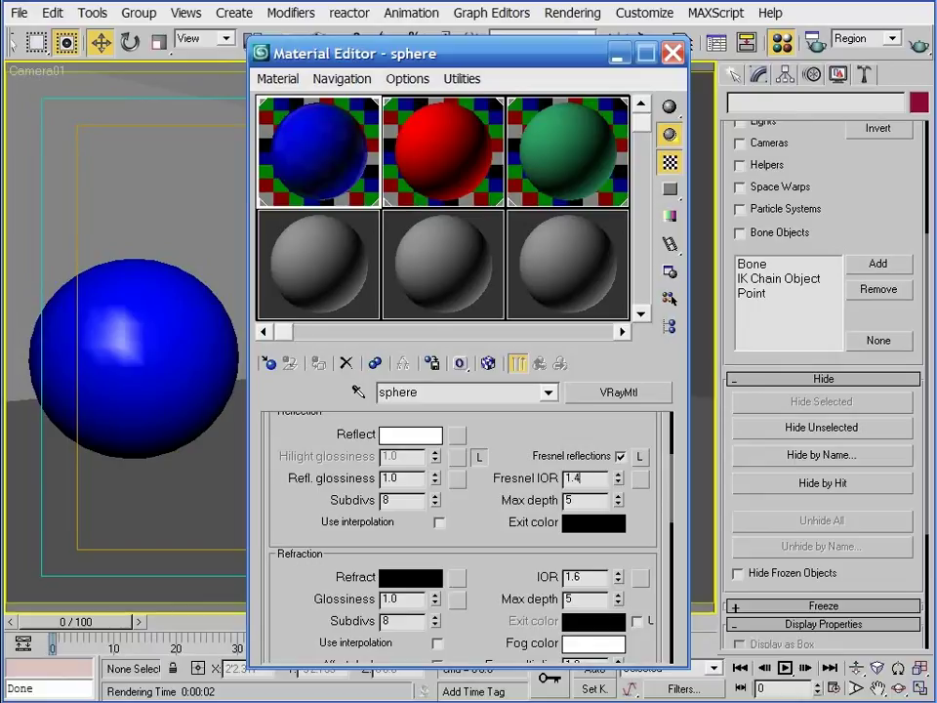
pyautogui.click(919, 46)
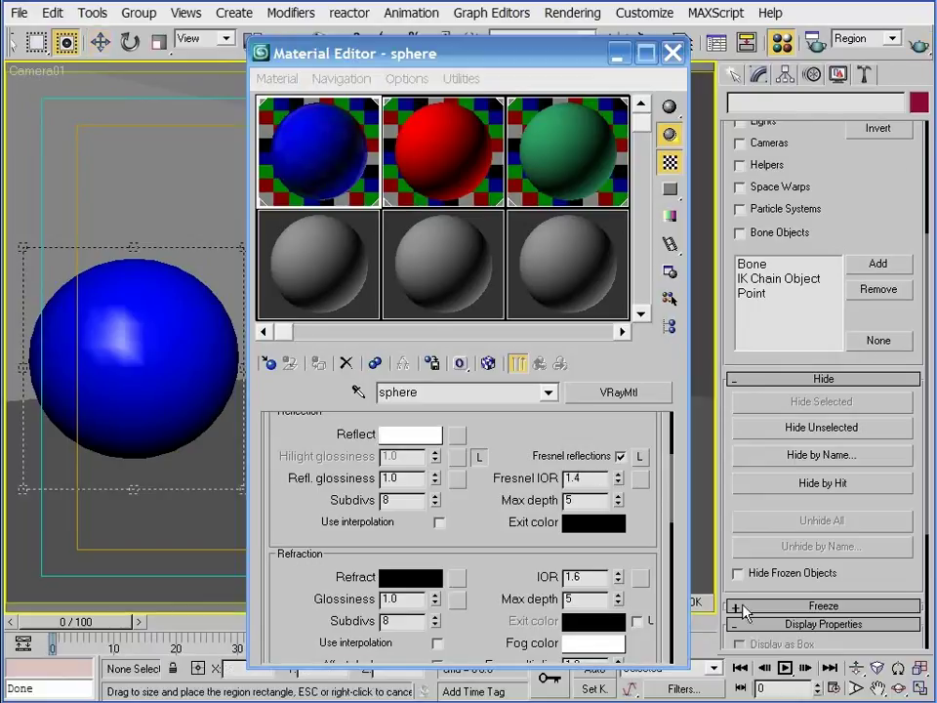
pyautogui.click(695, 604)
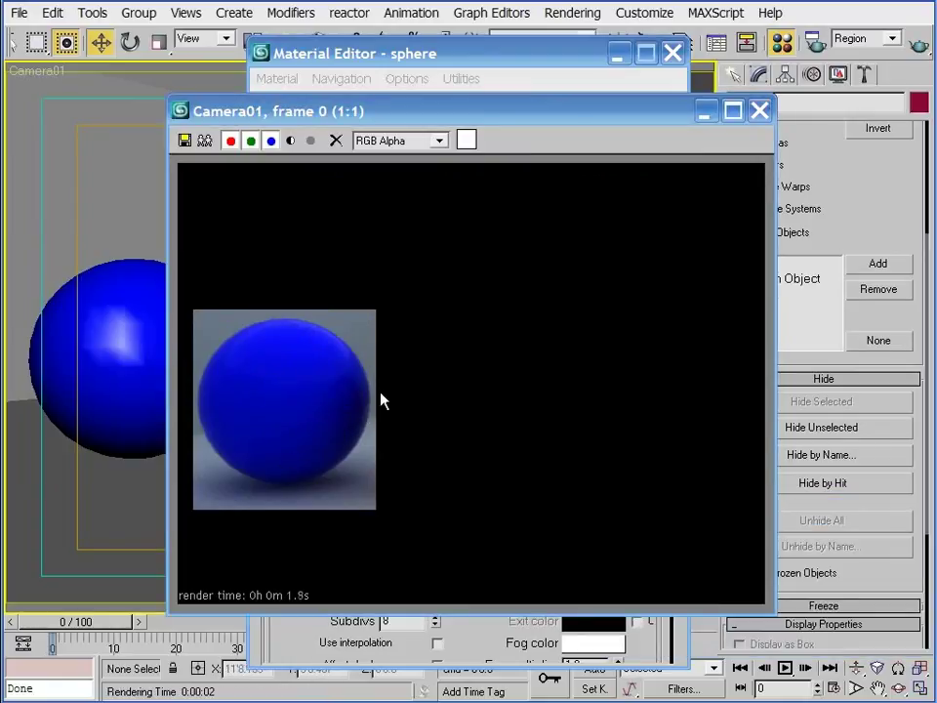
# Lower the sphere material's Fresnel IOR to 1.2, render the sphere region and close the render window
pyautogui.click(566, 82)
pyautogui.press('BackSpace')
pyautogui.write('2')
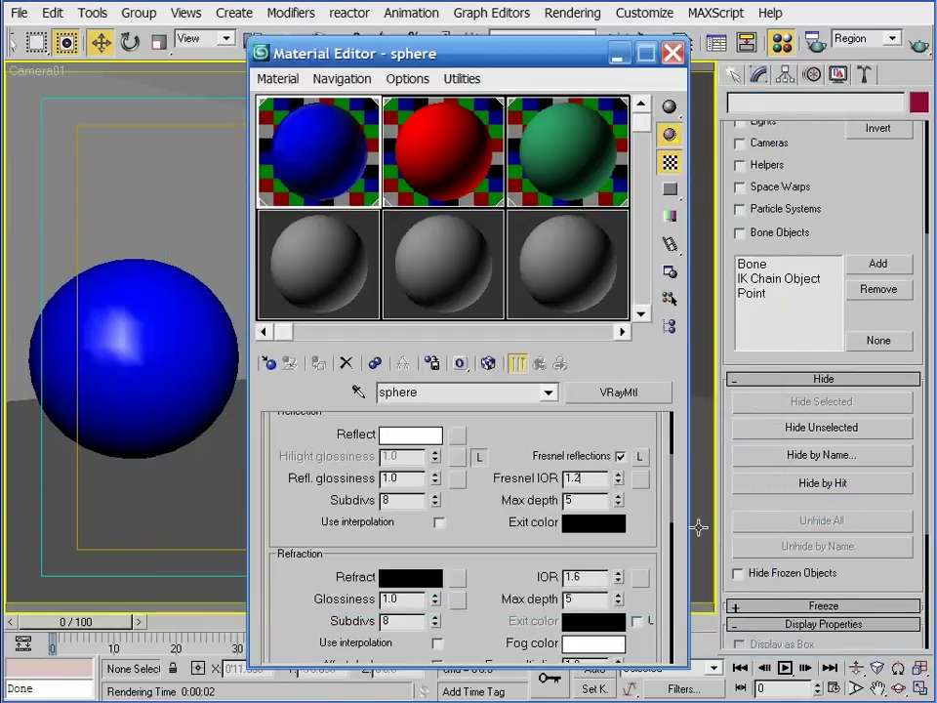
pyautogui.click(911, 47)
pyautogui.click(702, 608)
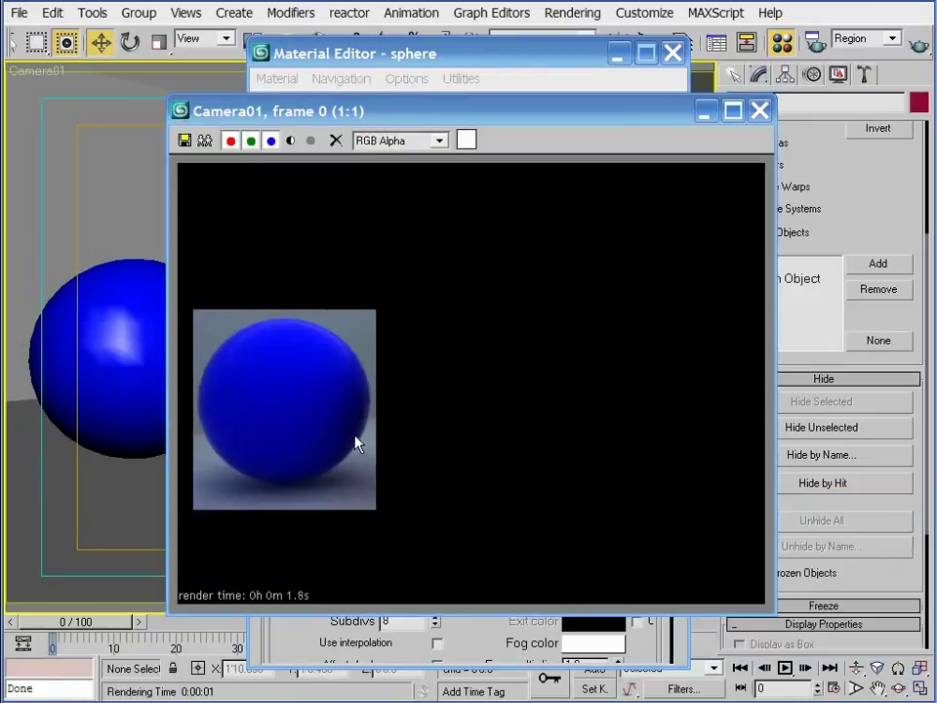
pyautogui.click(757, 116)
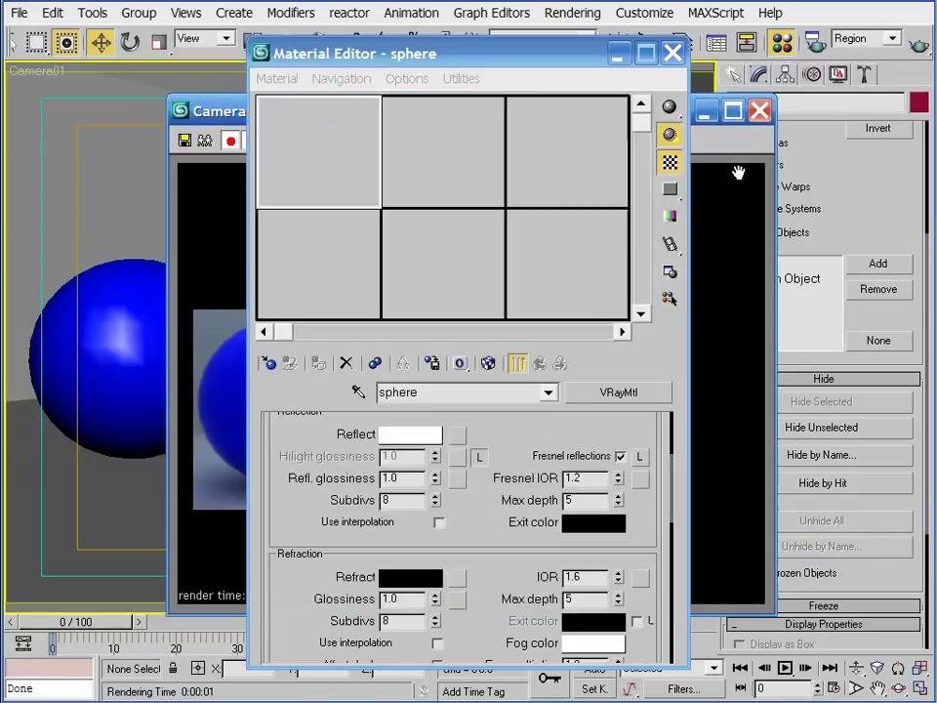
# Set the sphere material's Fresnel IOR to 1.0, render the sphere region and close the render window
pyautogui.doubleClick(586, 479)
pyautogui.write('1')
pyautogui.press('Return')
pyautogui.click(918, 47)
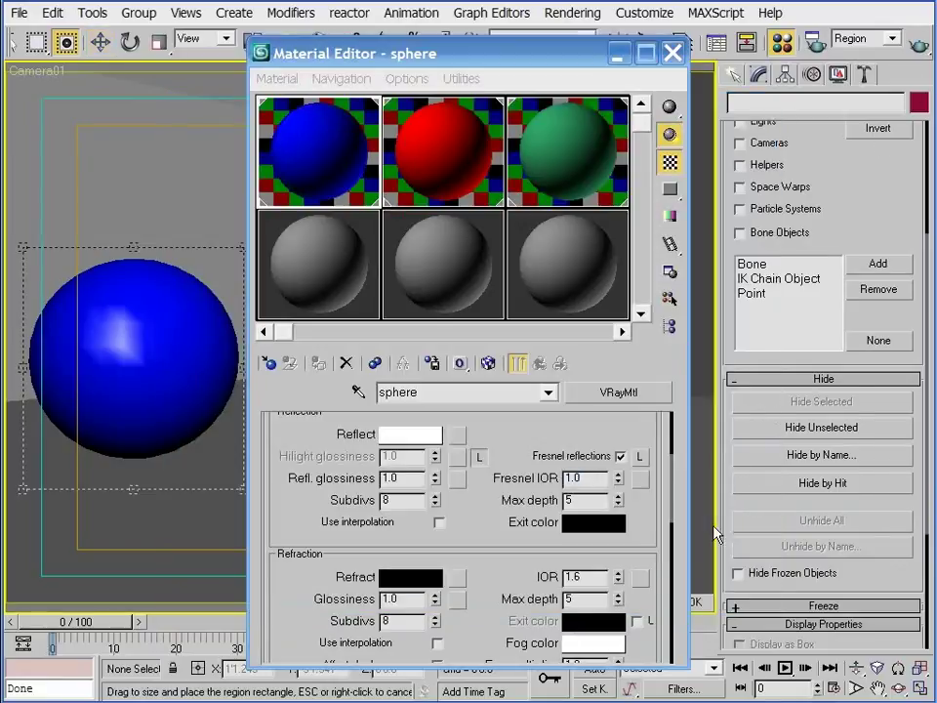
pyautogui.click(698, 601)
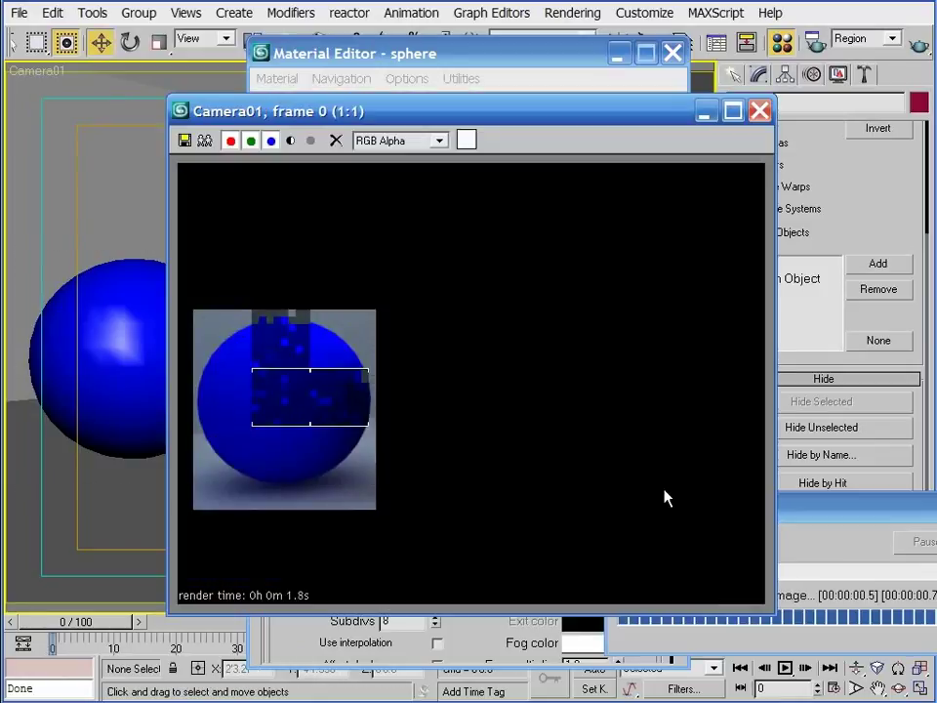
pyautogui.click(764, 114)
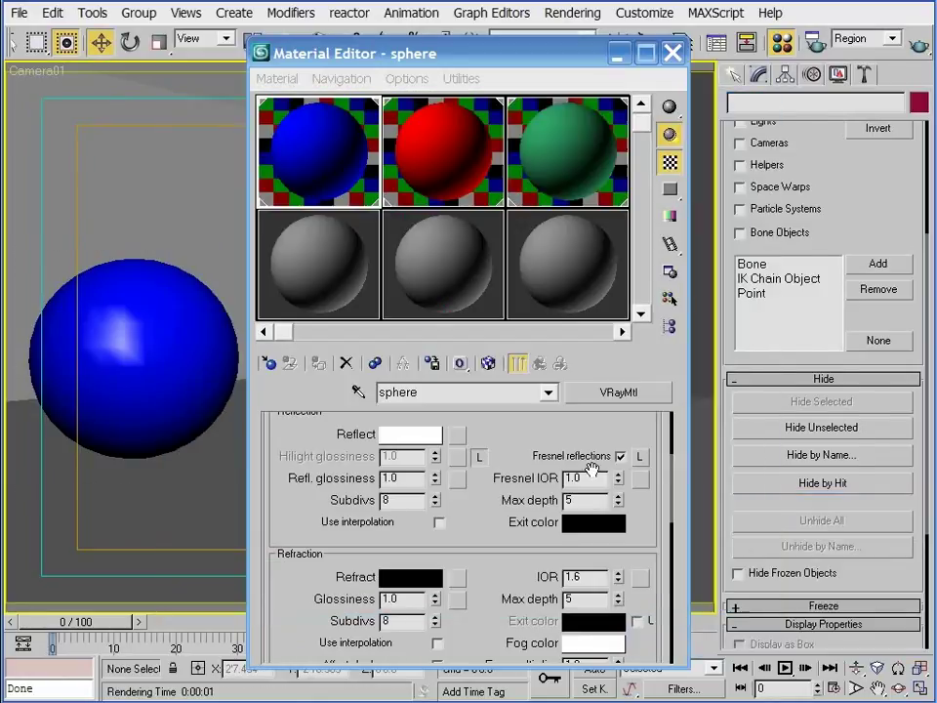
# Raise the sphere material's Fresnel IOR to 2.0, render the sphere region and close the render window
pyautogui.write('2')
pyautogui.press('Return')
pyautogui.click(918, 47)
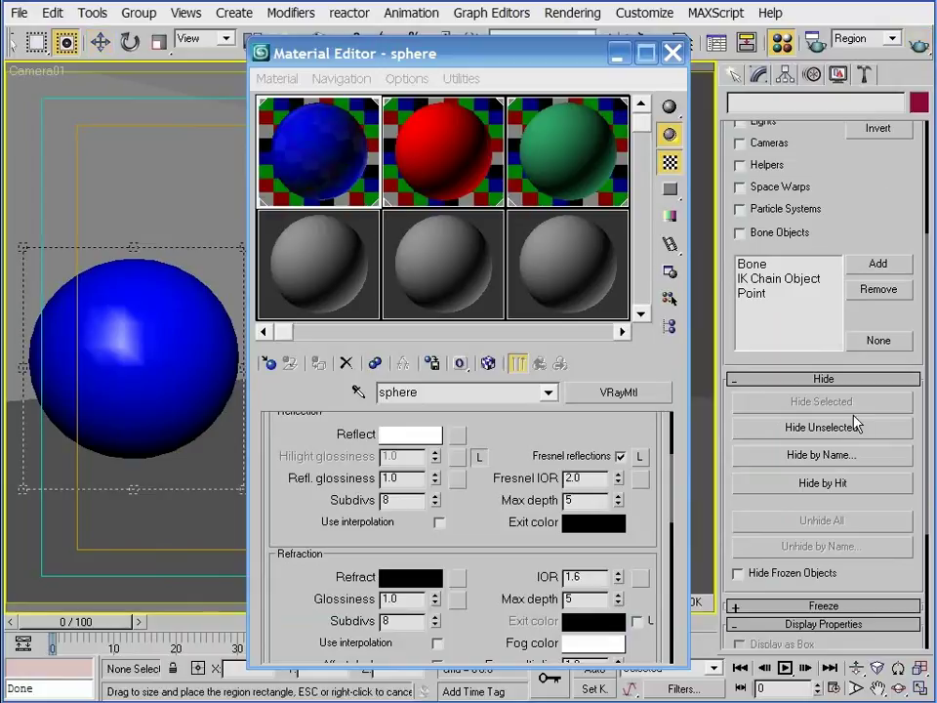
pyautogui.click(699, 601)
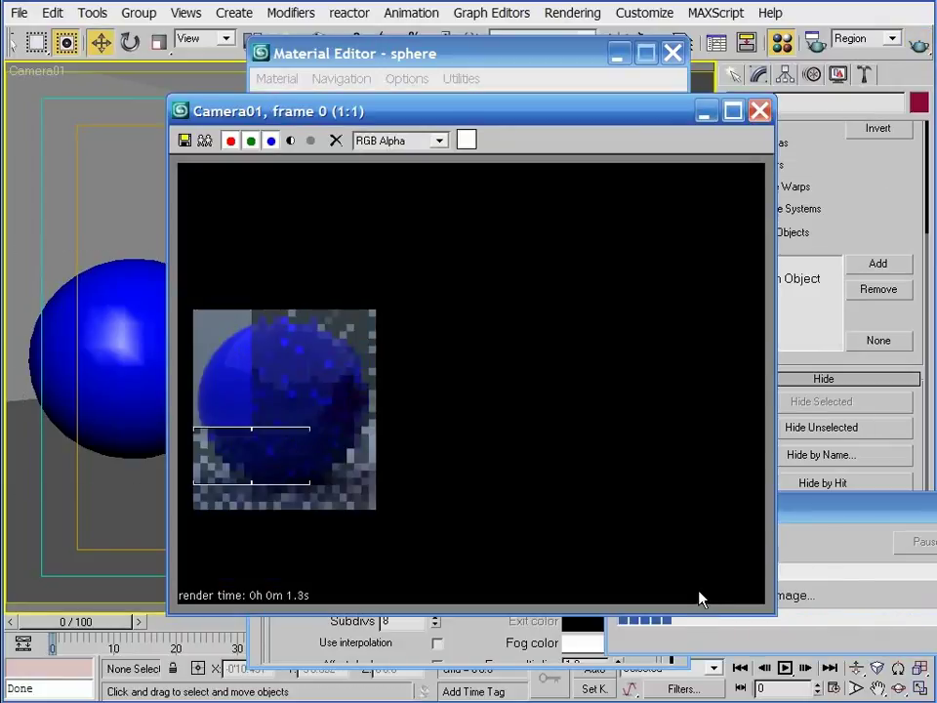
pyautogui.click(759, 111)
# Set the sphere material's Fresnel IOR to 20, render the sphere region and close the render window
pyautogui.write('20')
pyautogui.press('Return')
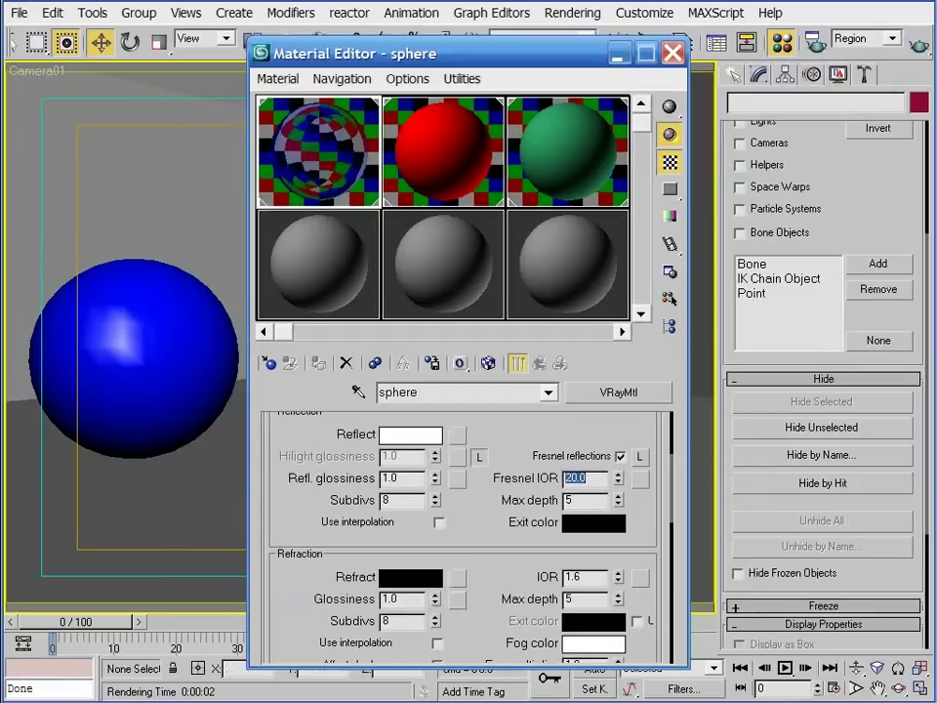
pyautogui.click(922, 45)
pyautogui.click(698, 609)
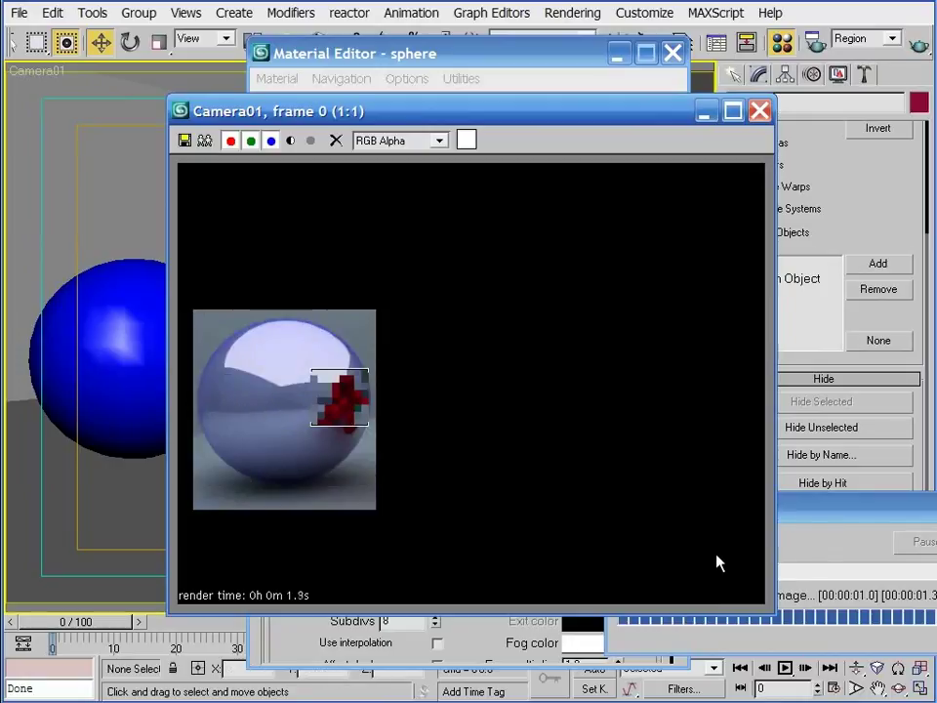
pyautogui.click(760, 110)
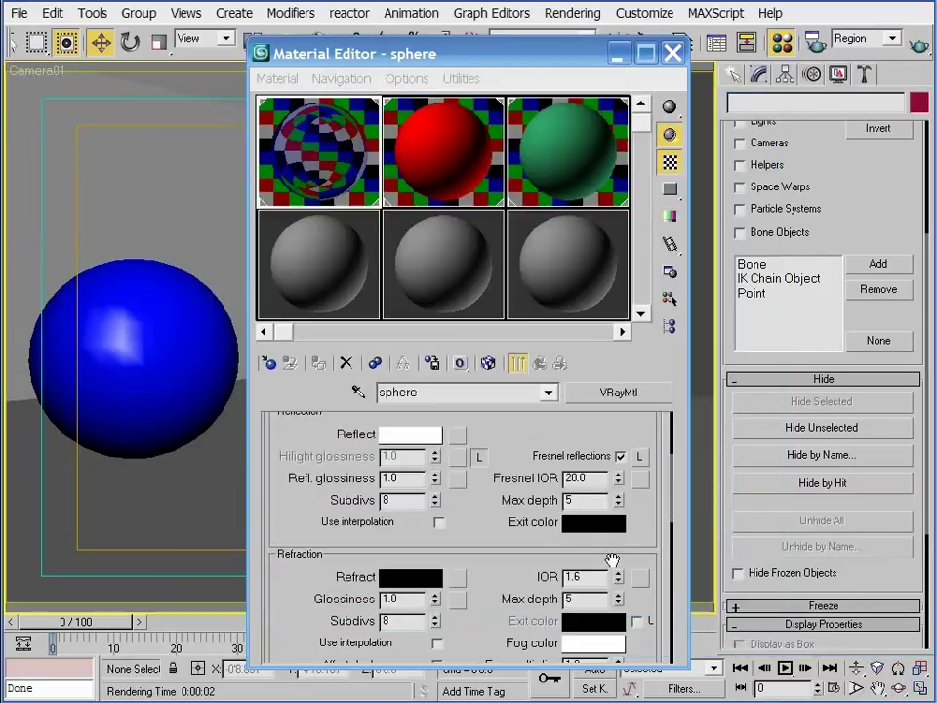
# Set the sphere material's Fresnel IOR to 100, render the sphere region and close the render window
pyautogui.doubleClick(589, 478)
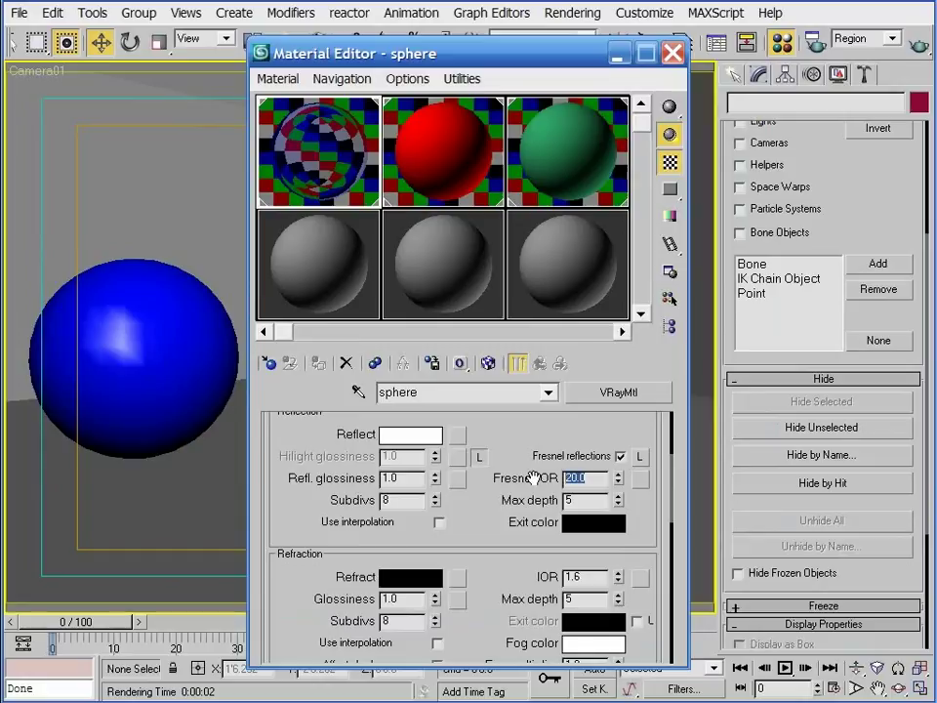
pyautogui.write('100')
pyautogui.press('Return')
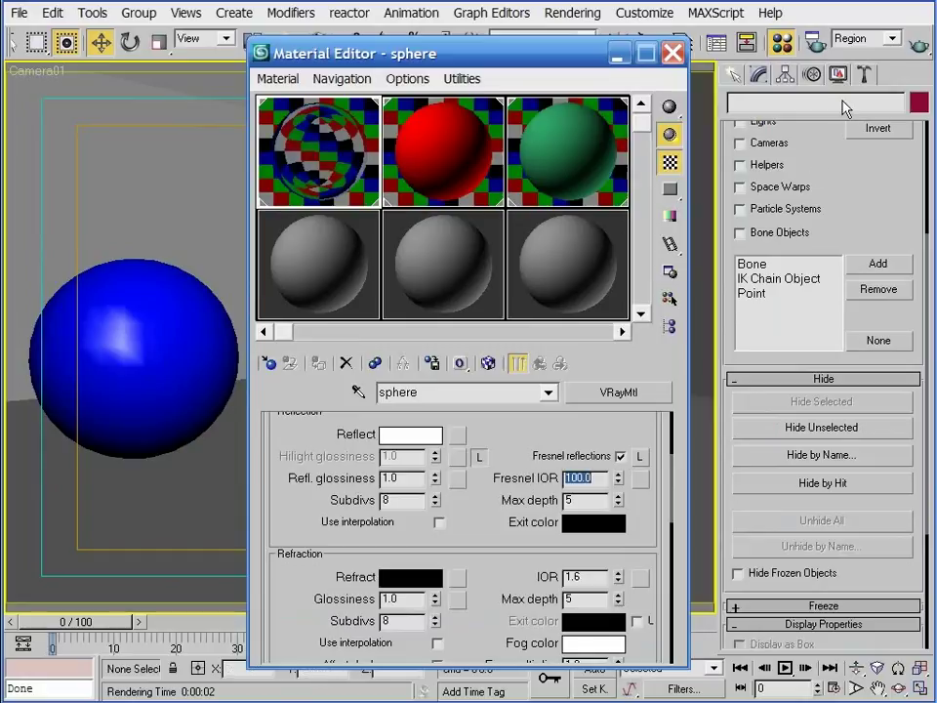
pyautogui.click(914, 46)
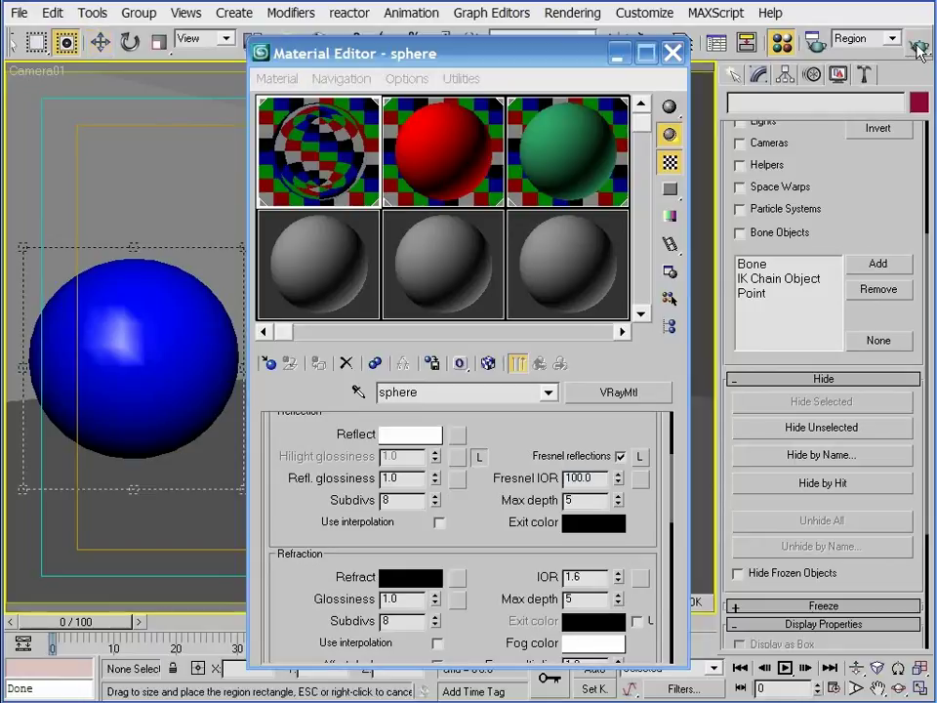
pyautogui.click(695, 602)
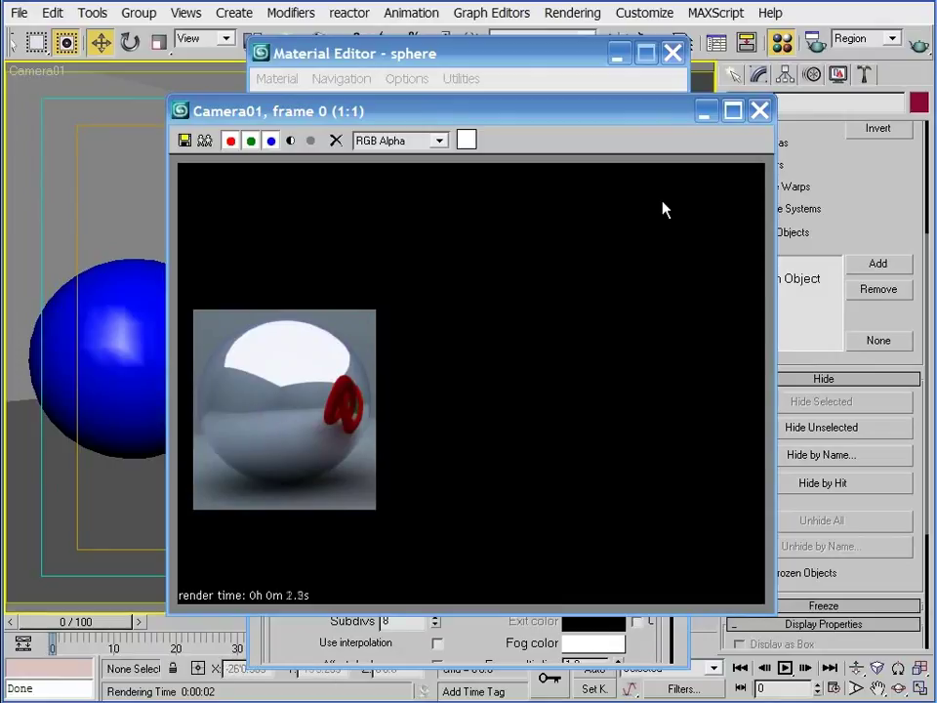
pyautogui.click(762, 115)
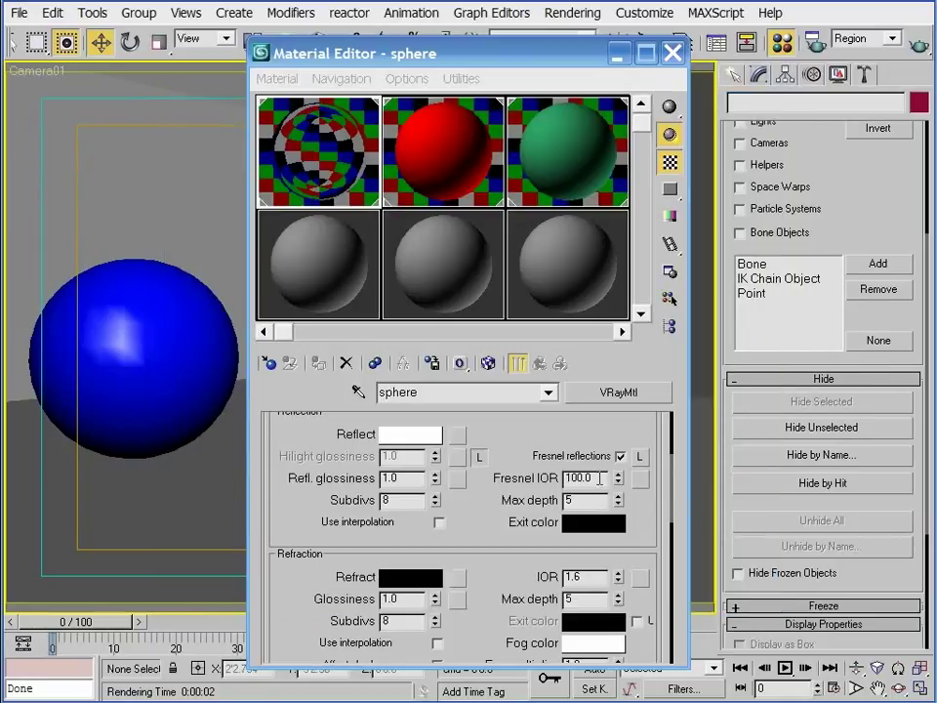
# Try a Fresnel IOR of 1.1 on the sphere material and change it to 1.9
pyautogui.doubleClick(599, 477)
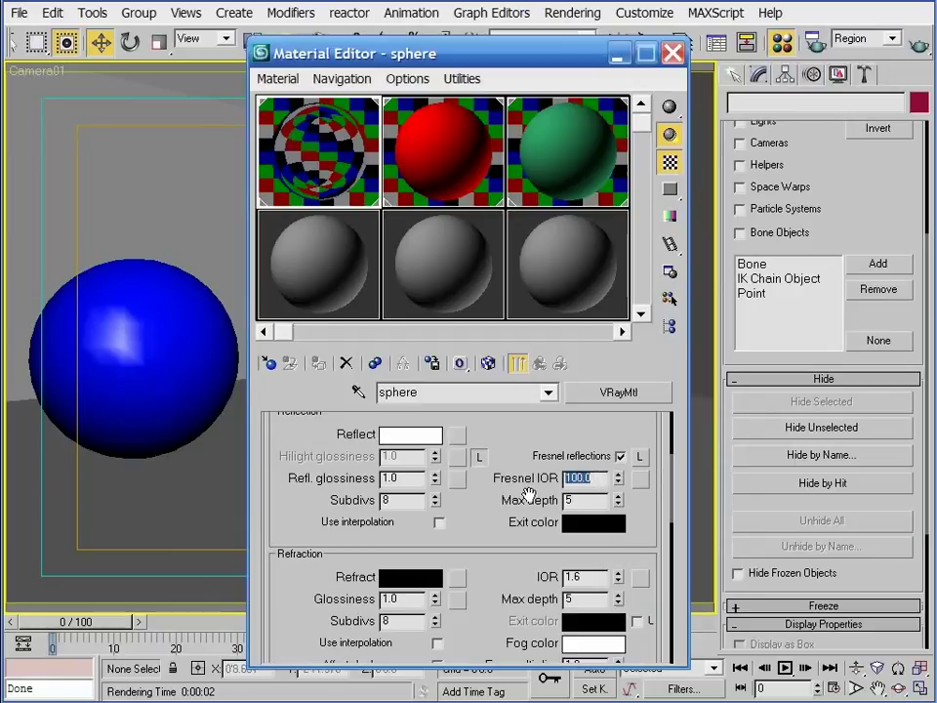
pyautogui.write('1.1')
pyautogui.press('Return')
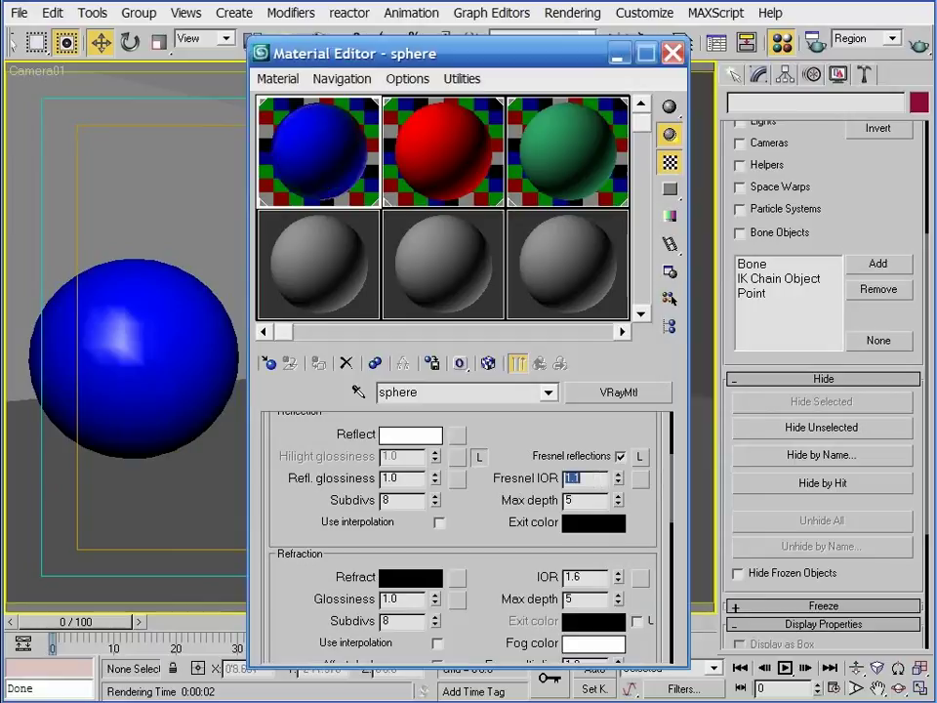
pyautogui.write('1.9')
pyautogui.press('Return')
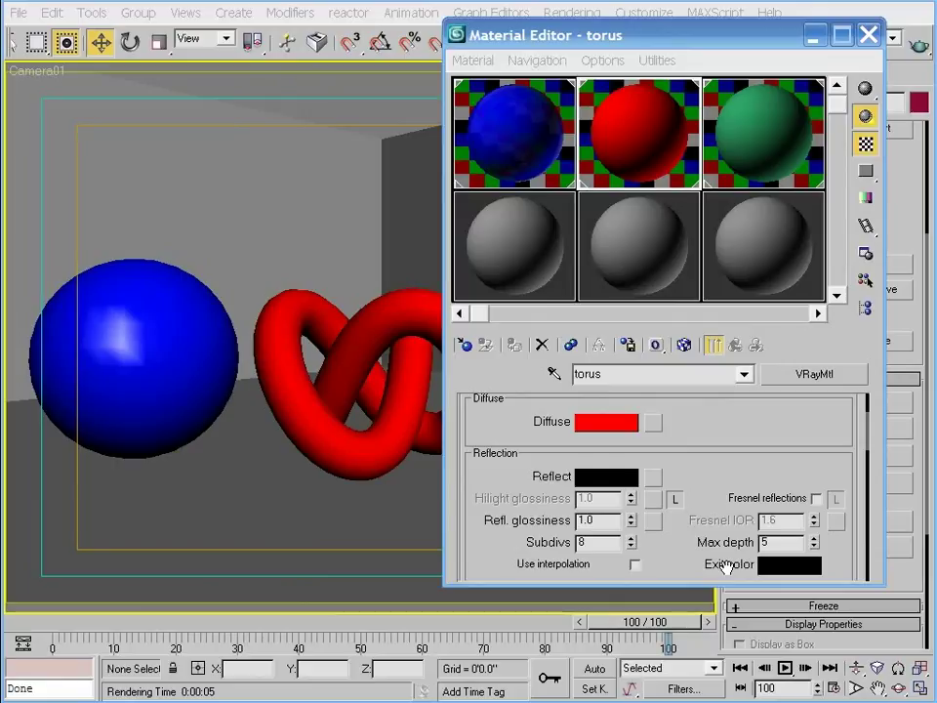
# Set the torus material's reflection colour to white, render the region around the torus knot and close the render window
pyautogui.rightClick(724, 557)
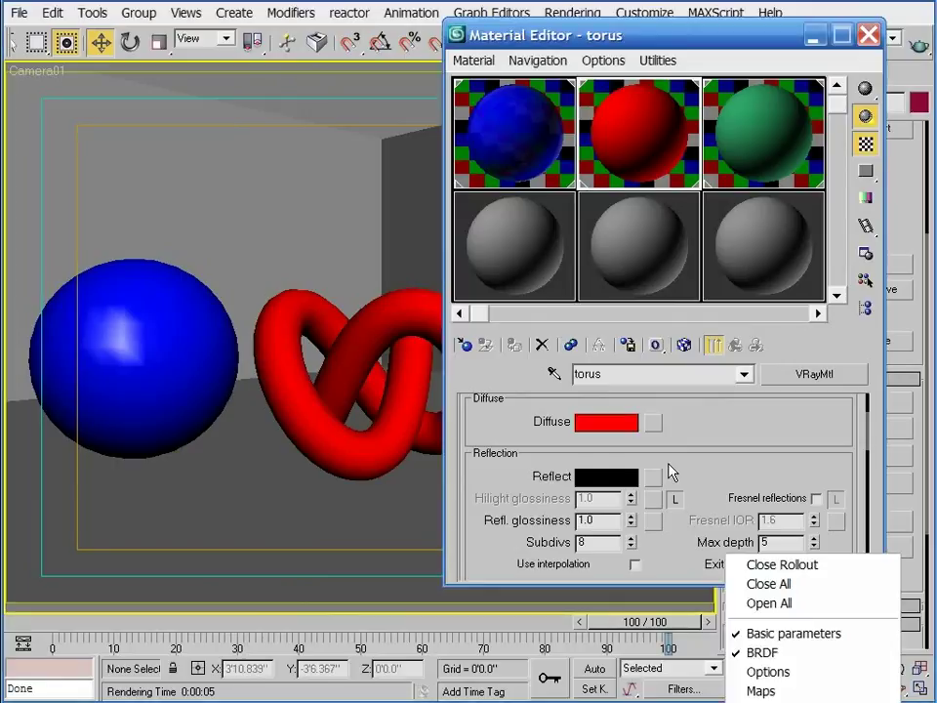
pyautogui.click(606, 475)
pyautogui.moveTo(590, 369); pyautogui.dragTo(590, 507)
pyautogui.click(411, 524)
pyautogui.click(918, 46)
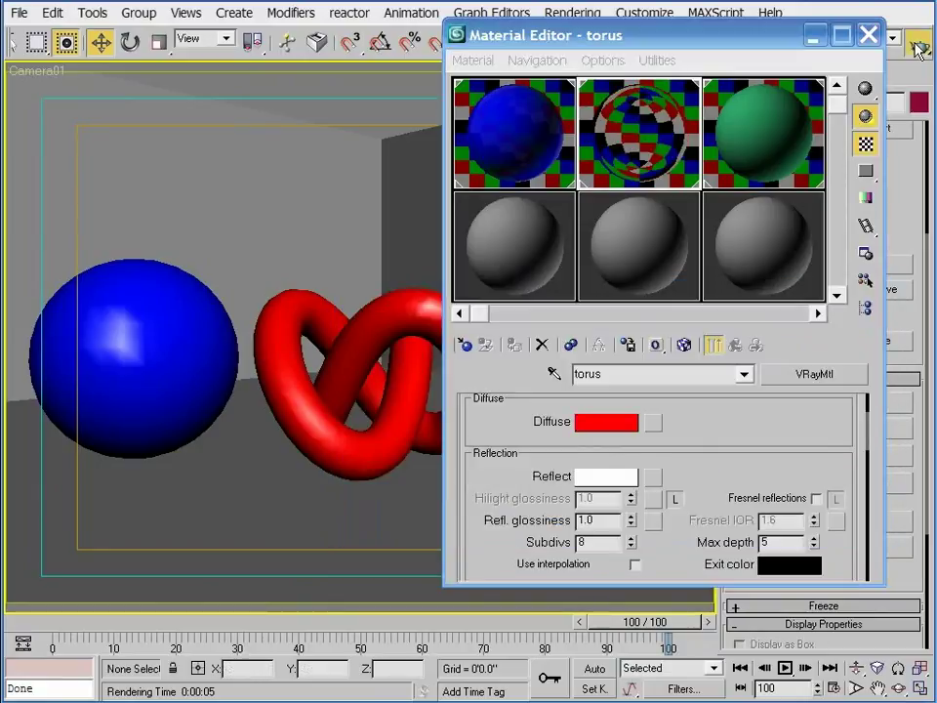
pyautogui.click(692, 603)
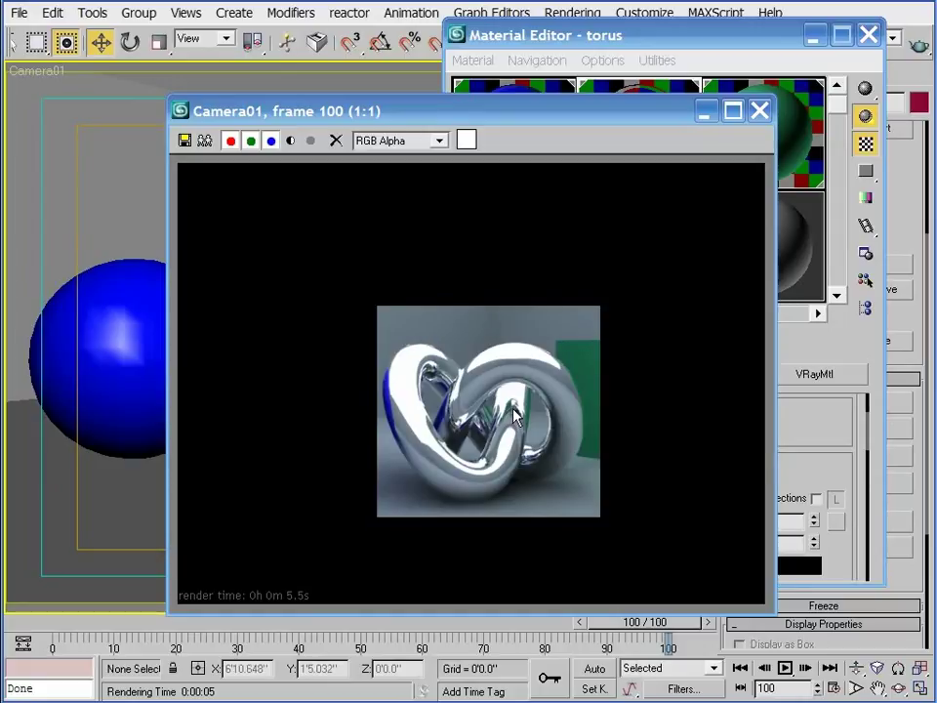
pyautogui.click(760, 111)
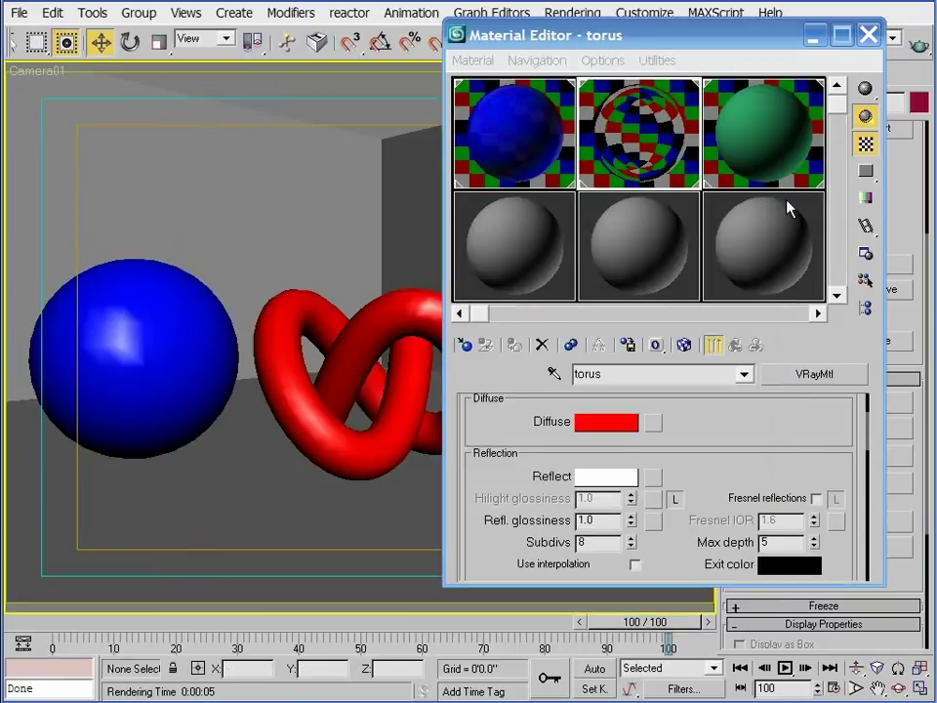
# Reduce the torus material's reflection max depth to 1, render the torus region and close the render window
pyautogui.rightClick(812, 546)
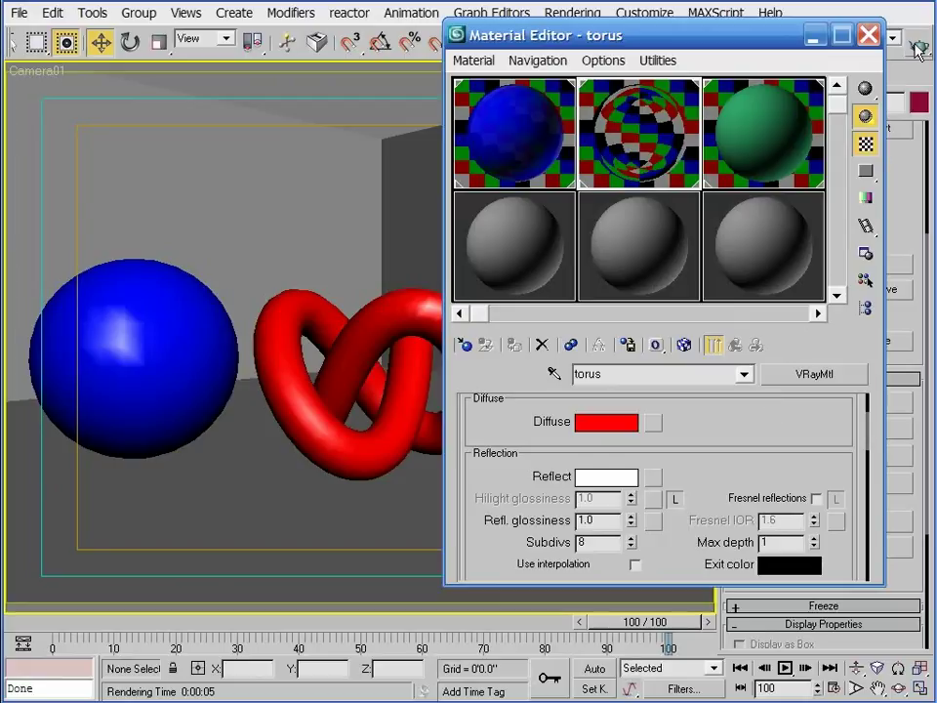
pyautogui.hotkey('shift', 'q')
pyautogui.click(691, 603)
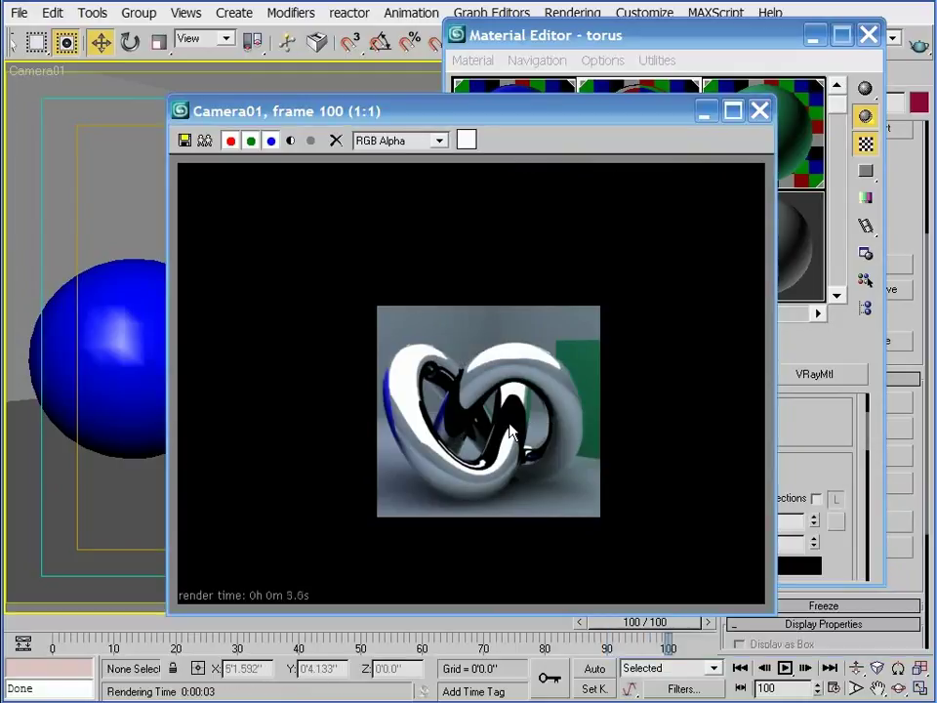
pyautogui.click(760, 110)
# Set the torus material's reflection exit colour to bright green, render the torus region and close the render window
pyautogui.click(789, 564)
pyautogui.moveTo(485, 341); pyautogui.dragTo(428, 337)
pyautogui.click(374, 335)
pyautogui.click(434, 523)
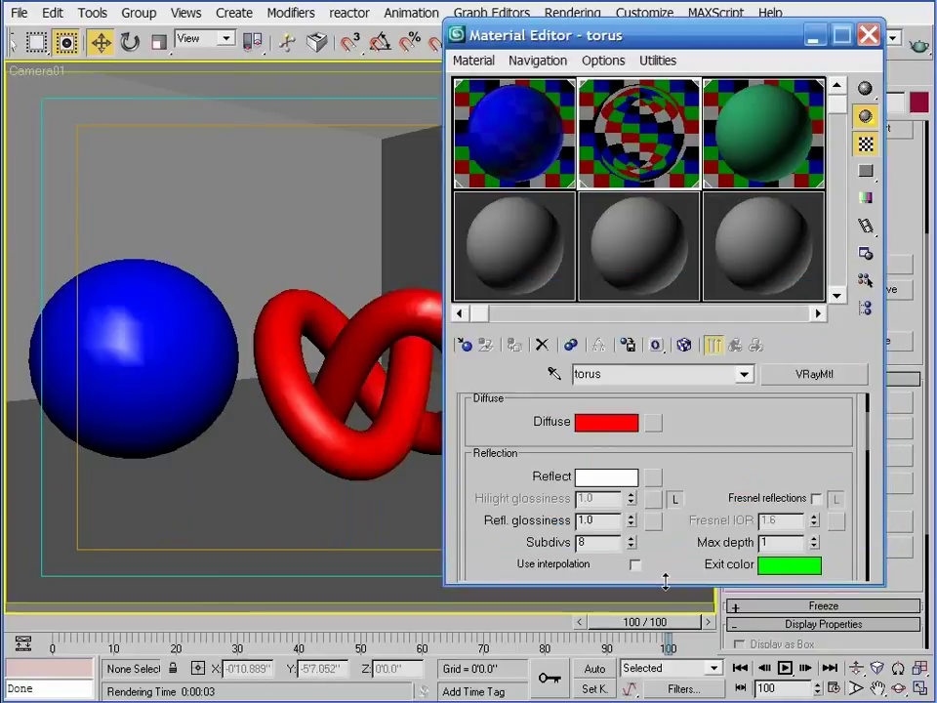
pyautogui.click(919, 46)
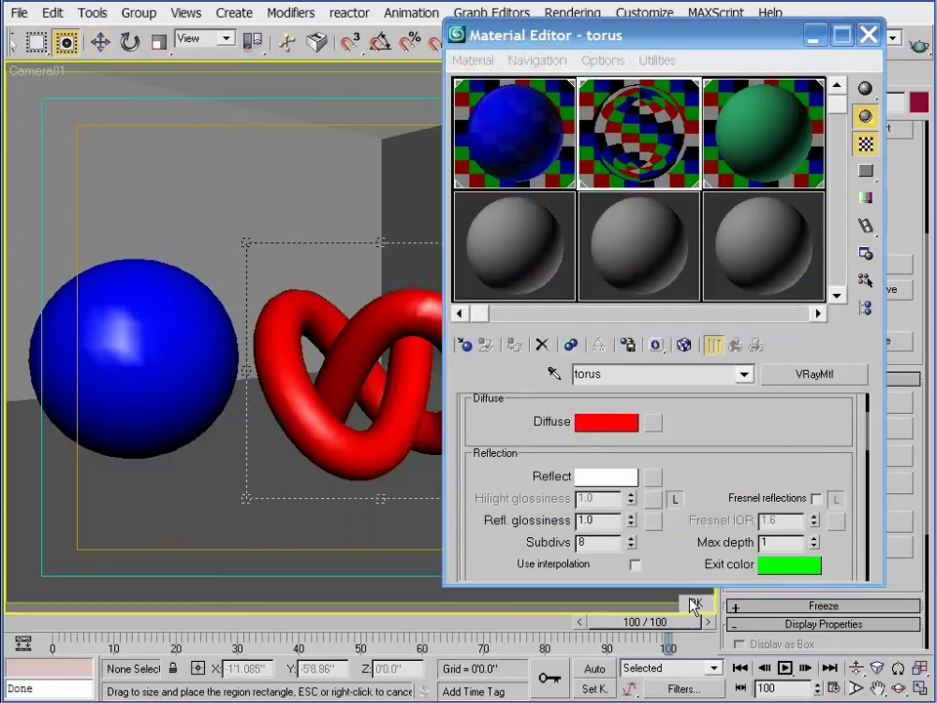
pyautogui.click(693, 603)
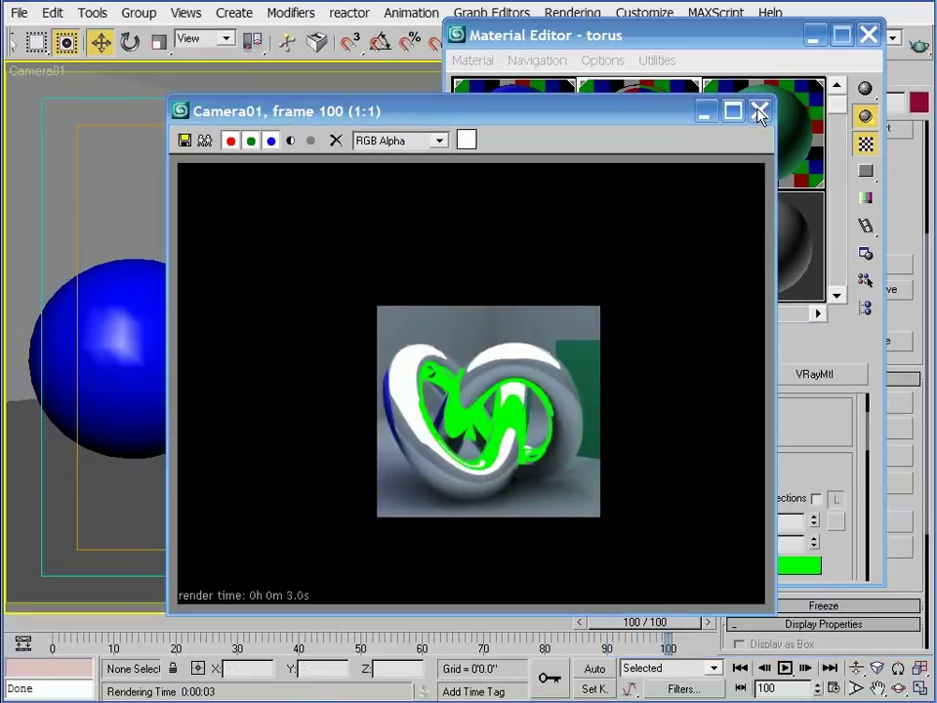
pyautogui.click(761, 112)
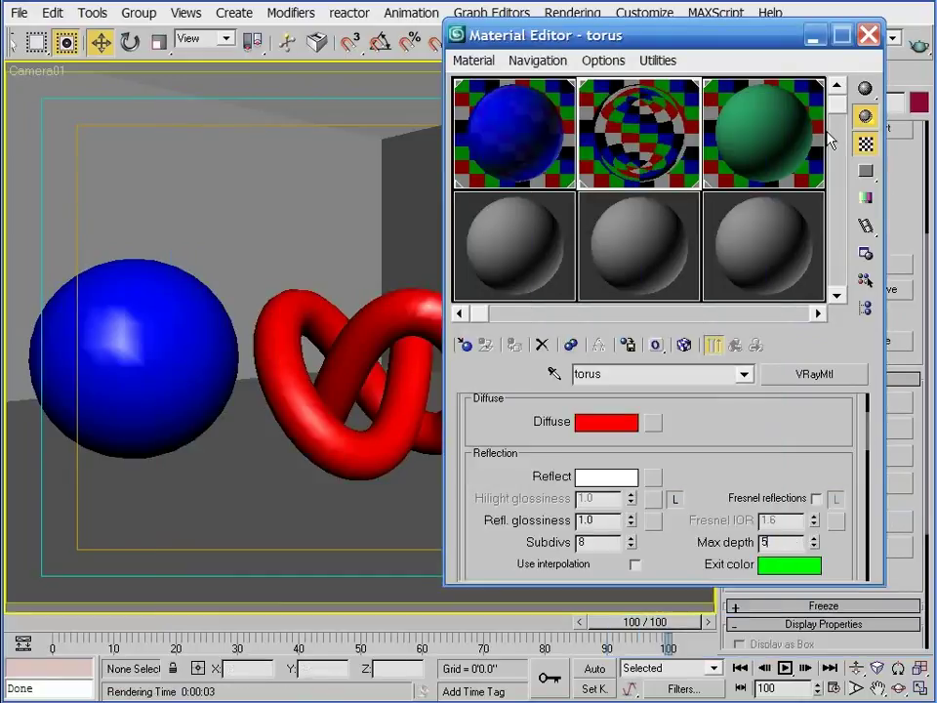
# Render the torus region with the reflection max depth at 5 and close the render window
pyautogui.click(916, 48)
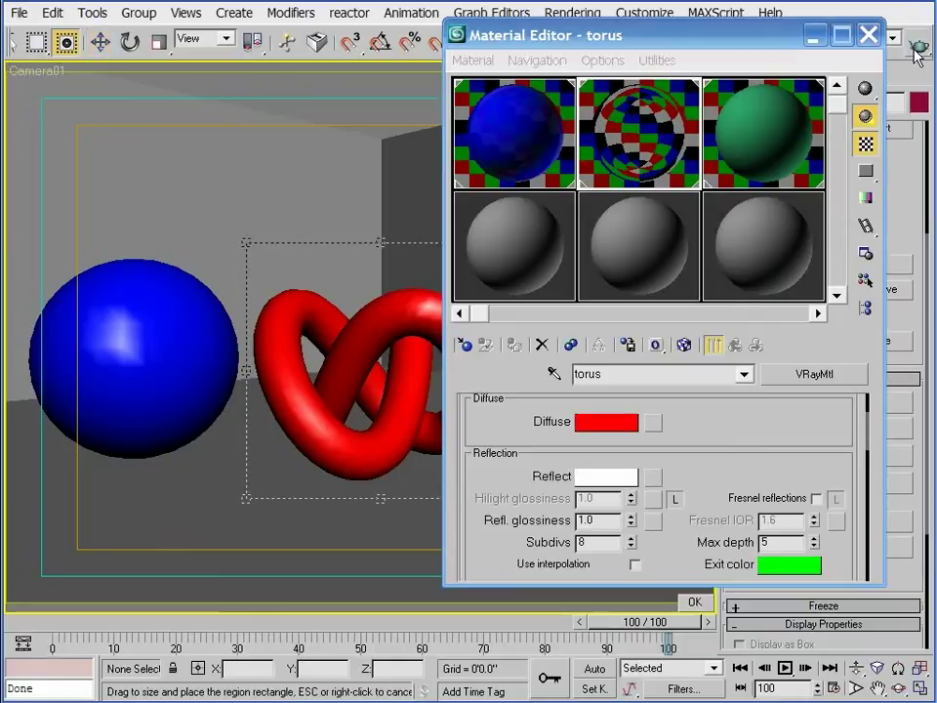
pyautogui.click(683, 606)
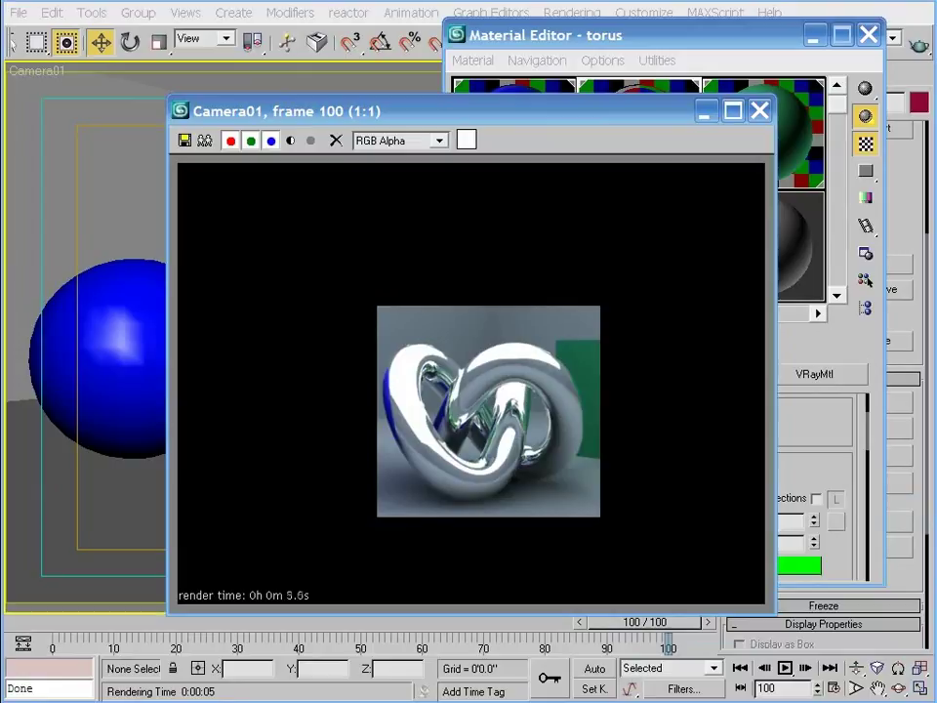
pyautogui.click(759, 111)
# Select the box material, add an Edit Mesh modifier to the box and reshape its end vertices in the top view
pyautogui.scroll(-3, 742, 454)
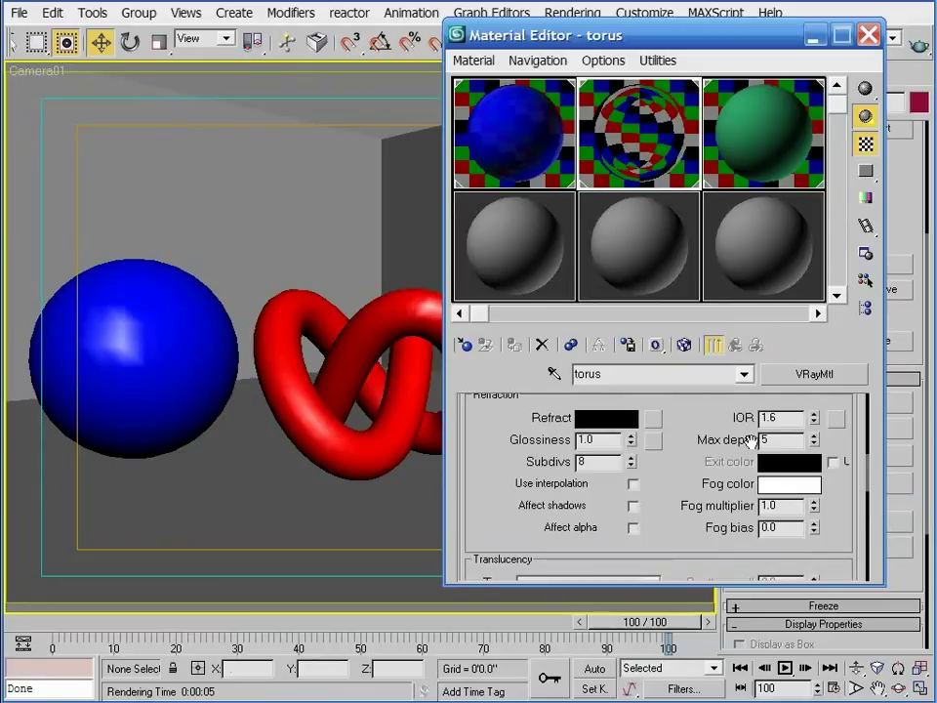
pyautogui.moveTo(678, 45); pyautogui.dragTo(271, 100)
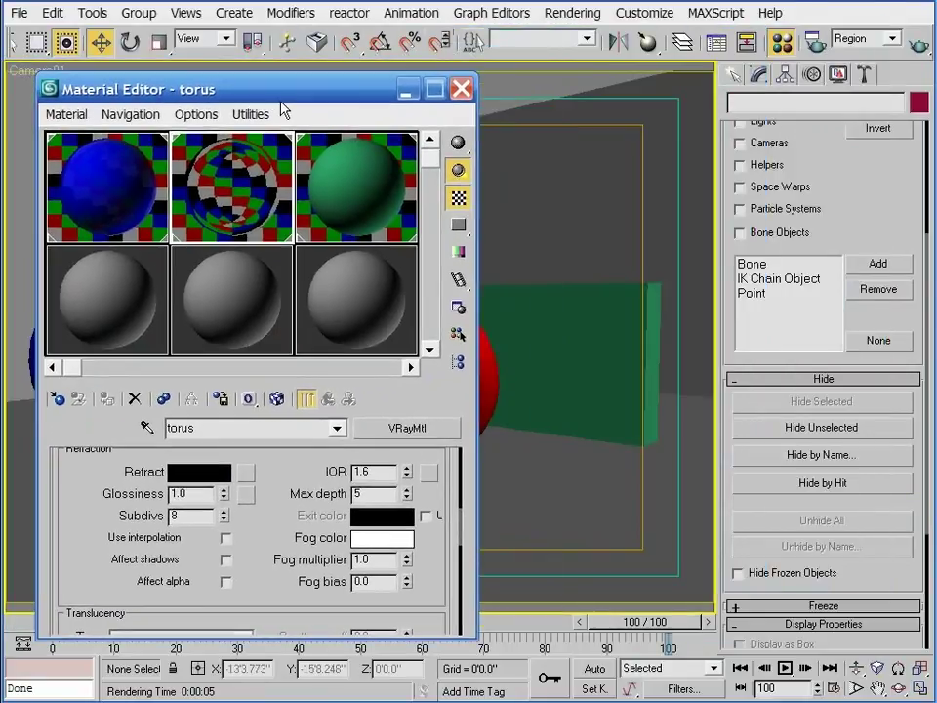
pyautogui.click(335, 200)
pyautogui.moveTo(361, 567); pyautogui.dragTo(320, 256)
pyautogui.click(561, 341)
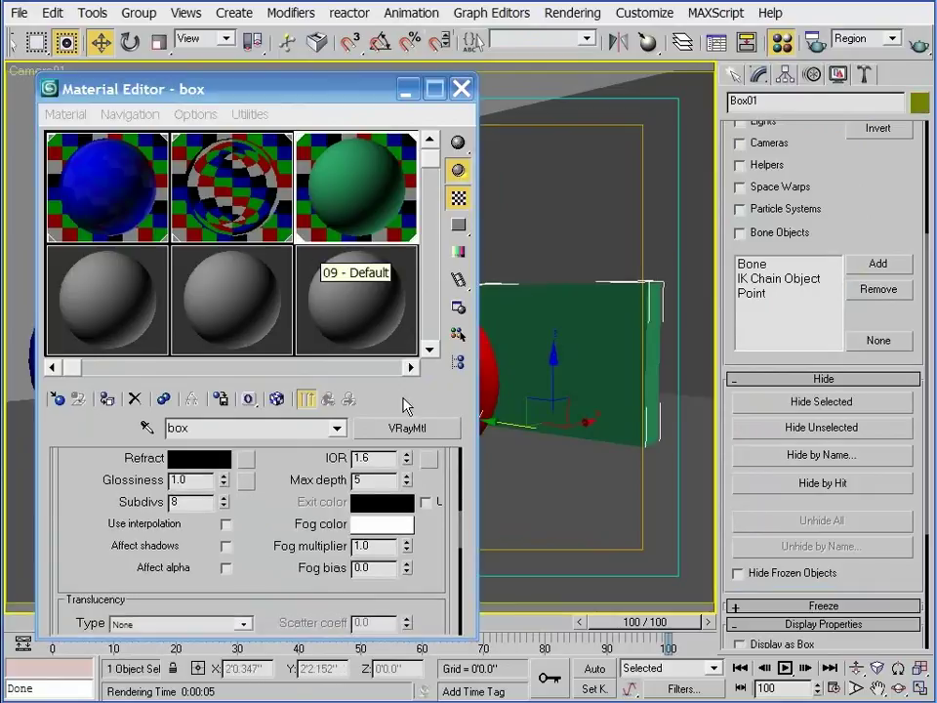
pyautogui.click(803, 165)
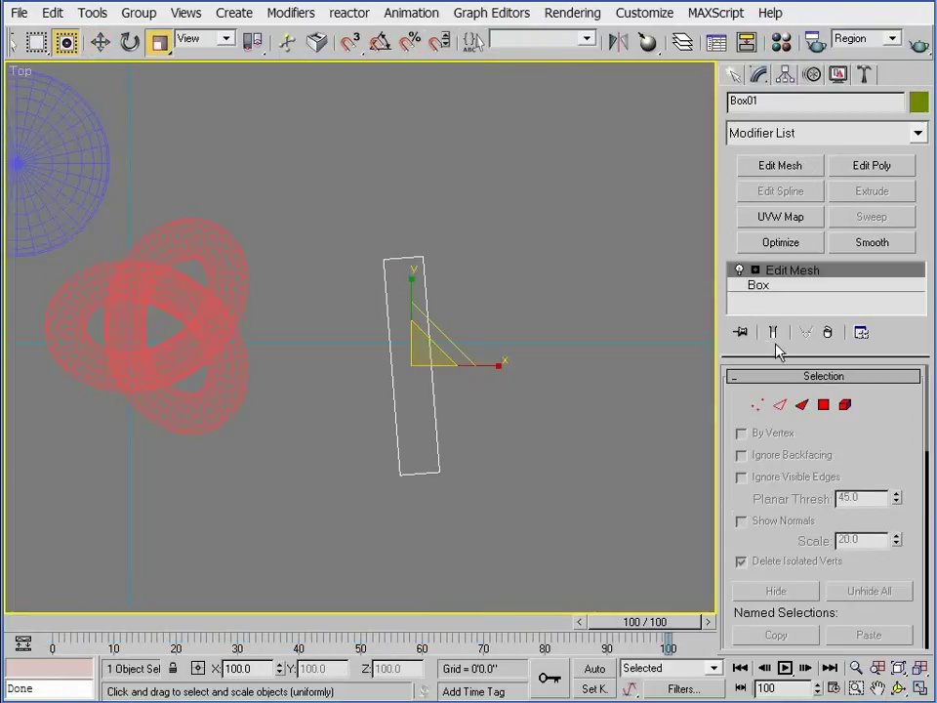
pyautogui.click(757, 404)
pyautogui.moveTo(367, 241); pyautogui.dragTo(367, 244)
pyautogui.moveTo(425, 249); pyautogui.dragTo(274, 203)
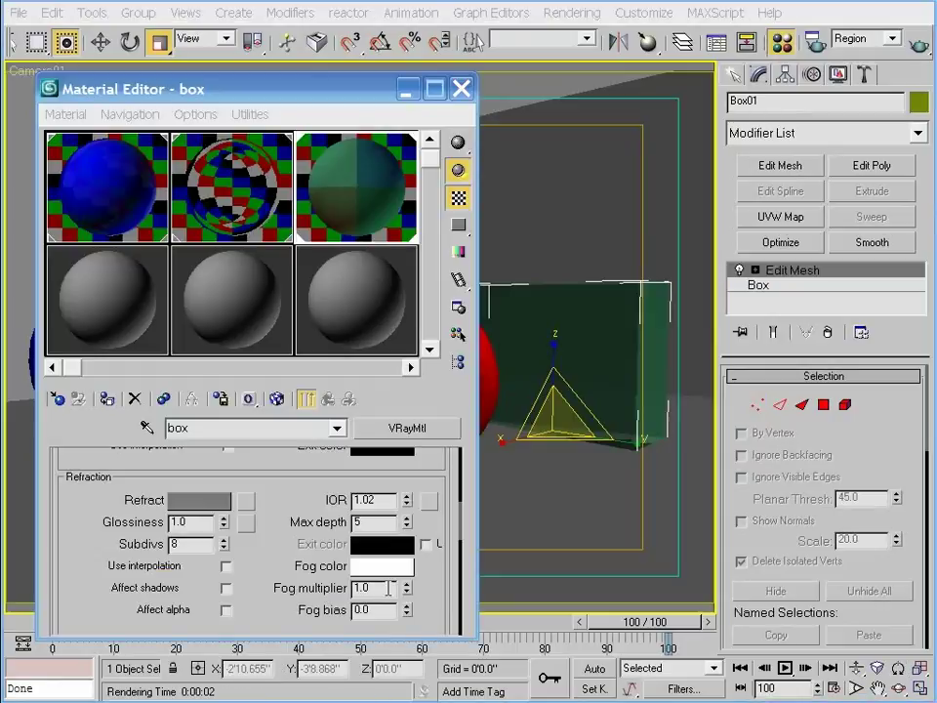
# Set the box material's fog colour to light grey, render the region around the box and close the render window
pyautogui.click(386, 568)
pyautogui.moveTo(590, 507); pyautogui.dragTo(590, 445)
pyautogui.click(433, 523)
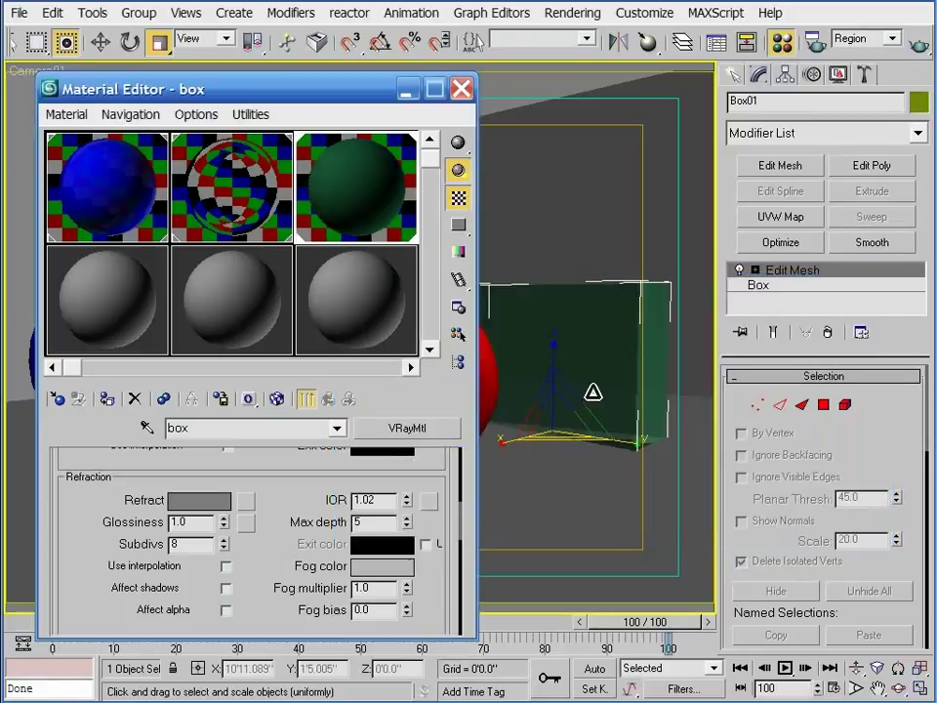
pyautogui.hotkey('shift', 'q')
pyautogui.click(693, 604)
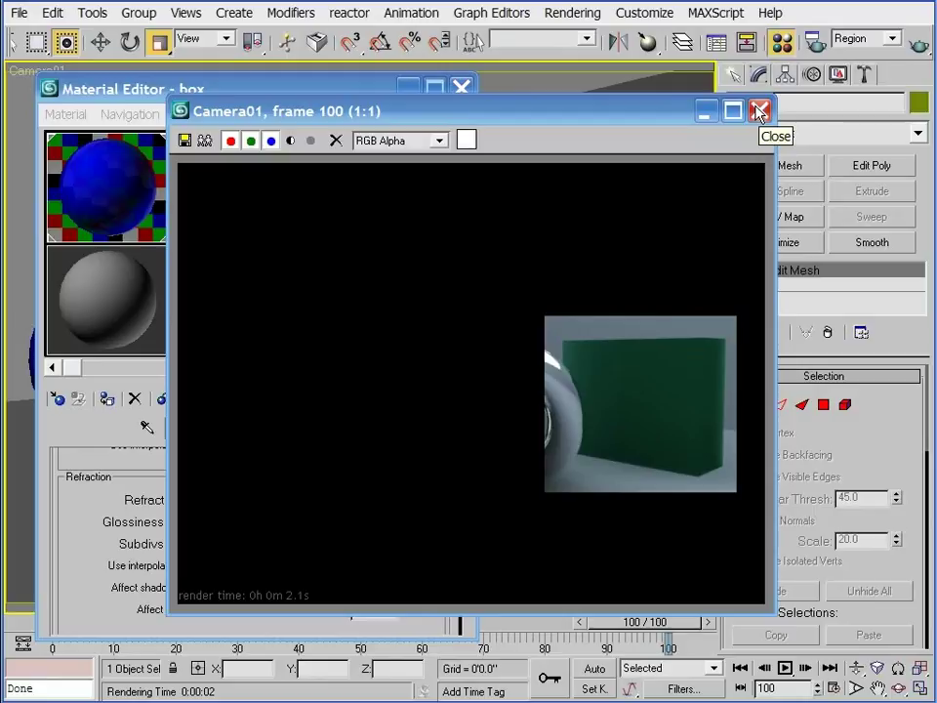
pyautogui.click(760, 111)
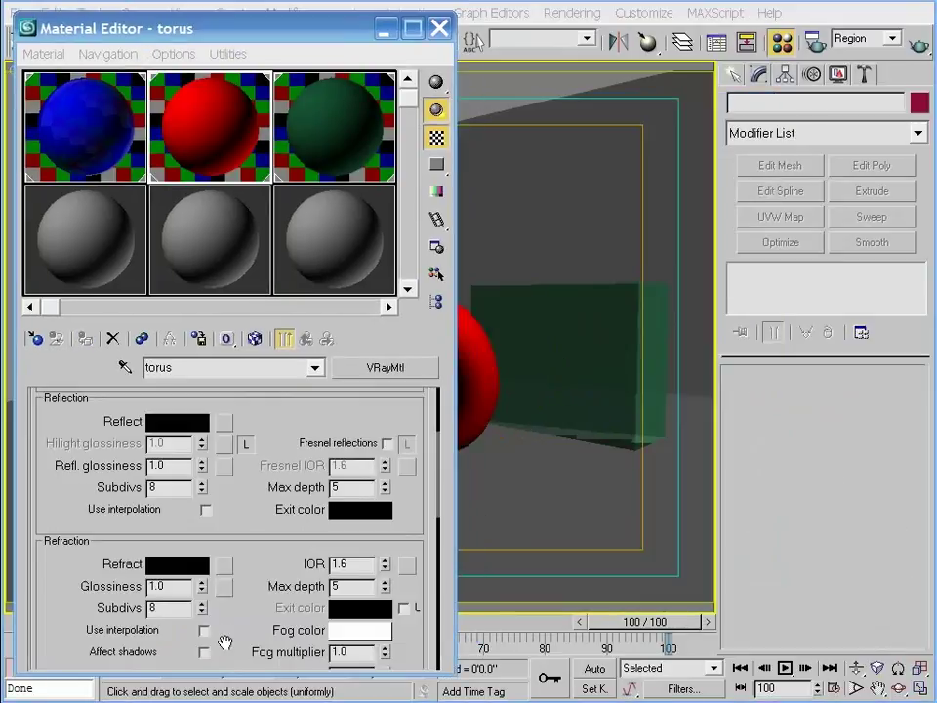
# Set the torus material's refraction colour to mid grey (133, 133, 133)
pyautogui.moveTo(230, 634); pyautogui.dragTo(254, 366)
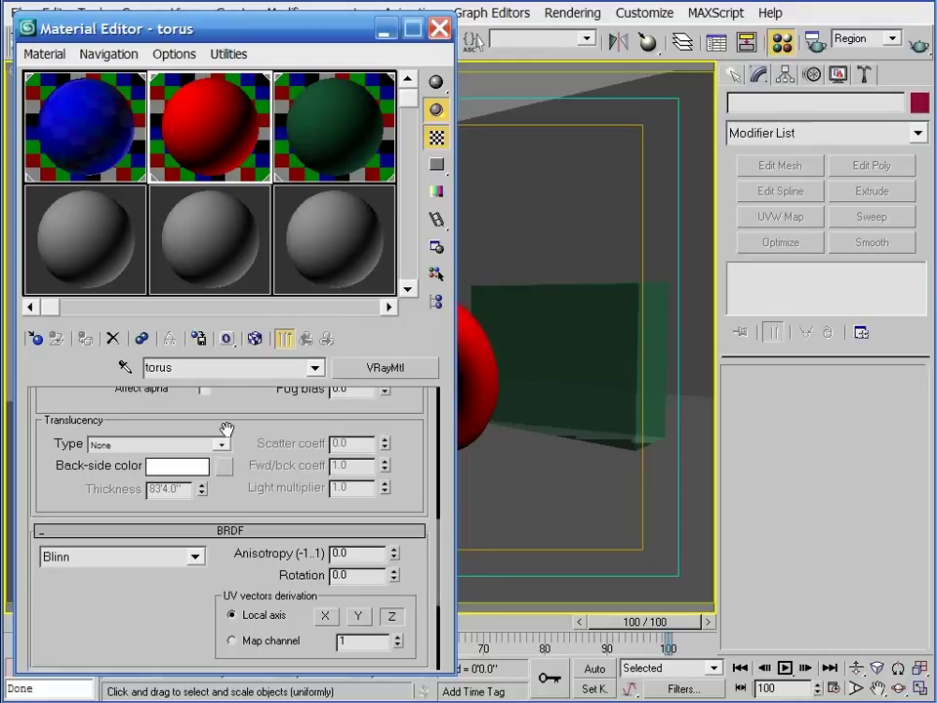
pyautogui.moveTo(232, 423); pyautogui.dragTo(227, 603)
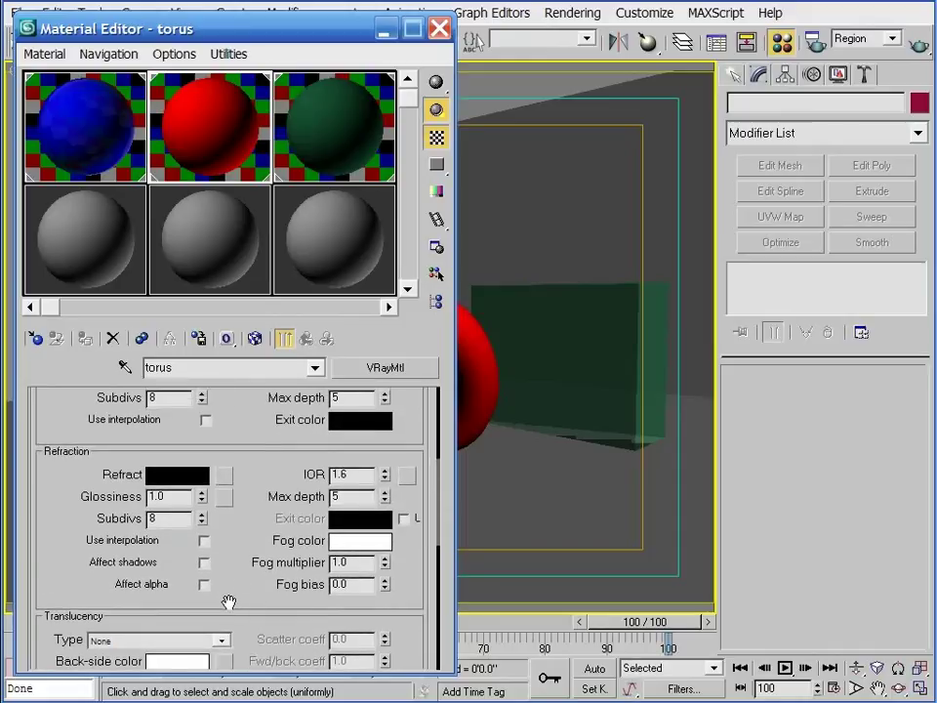
pyautogui.click(185, 475)
pyautogui.click(571, 426)
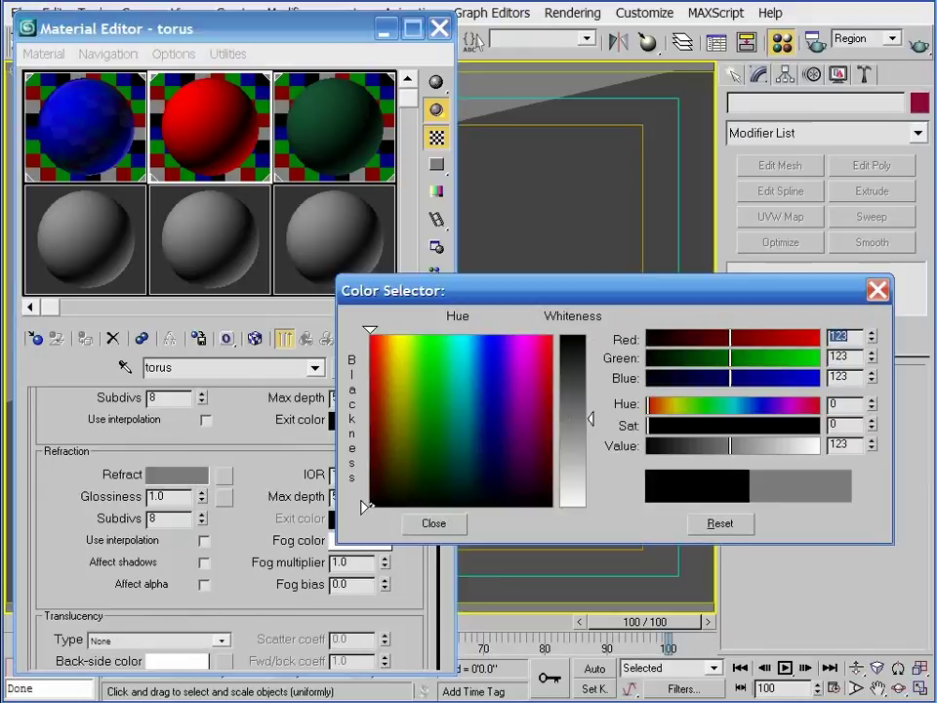
pyautogui.click(456, 524)
# Set the torus material's translucency type to Hard (wax) model and render the torus region
pyautogui.moveTo(230, 551); pyautogui.dragTo(226, 338)
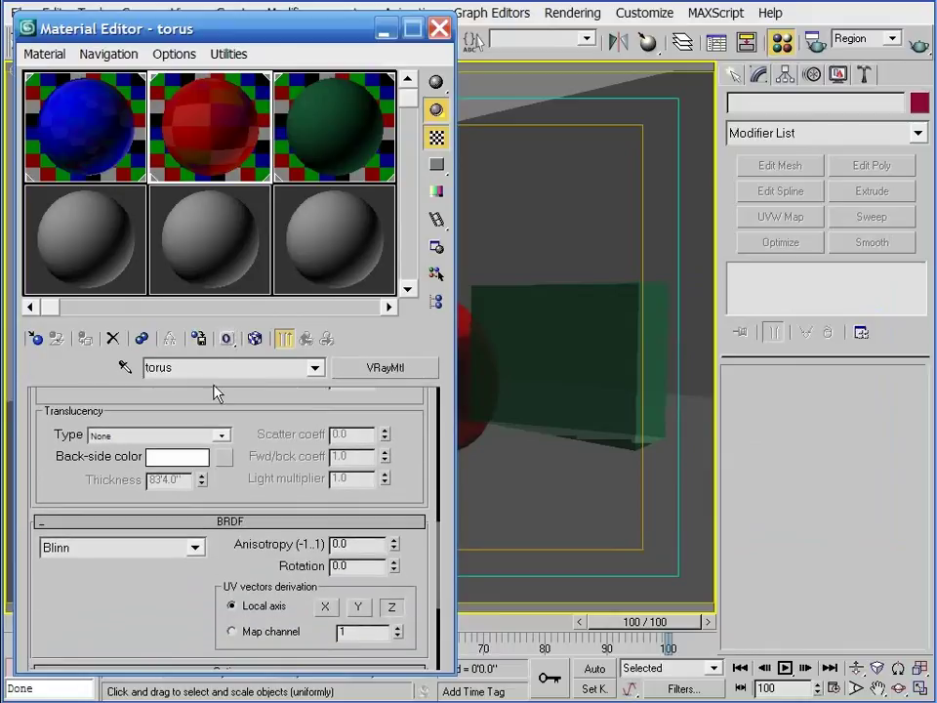
pyautogui.click(201, 435)
pyautogui.click(185, 459)
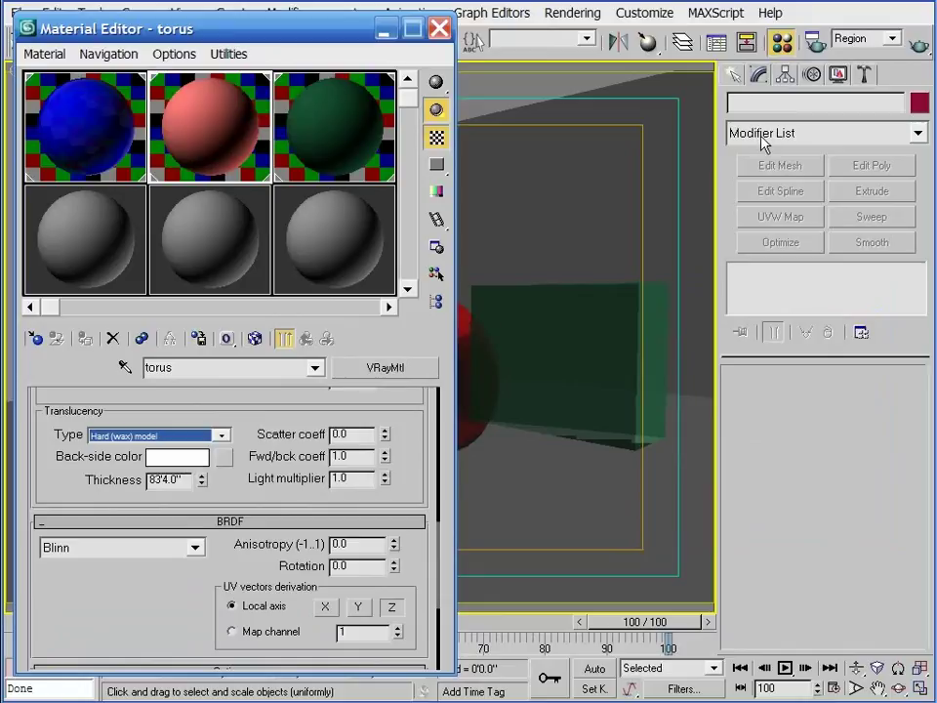
pyautogui.click(918, 46)
pyautogui.click(692, 604)
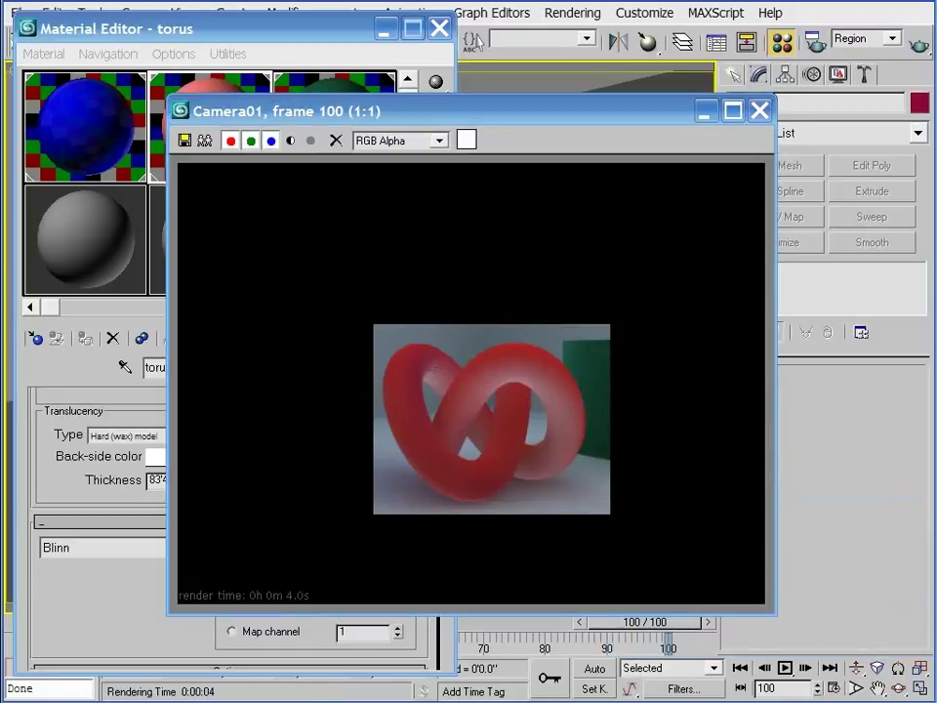
# Switch the torus material's translucency type to Soft (water) model, render the torus region and close the render window
pyautogui.click(64, 451)
pyautogui.click(127, 435)
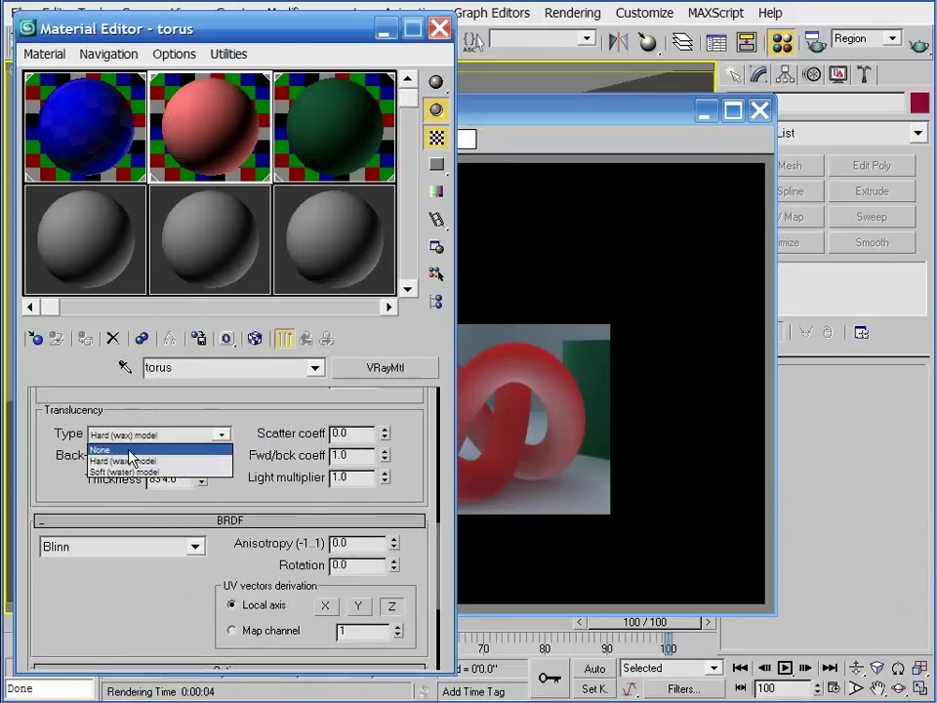
pyautogui.click(125, 473)
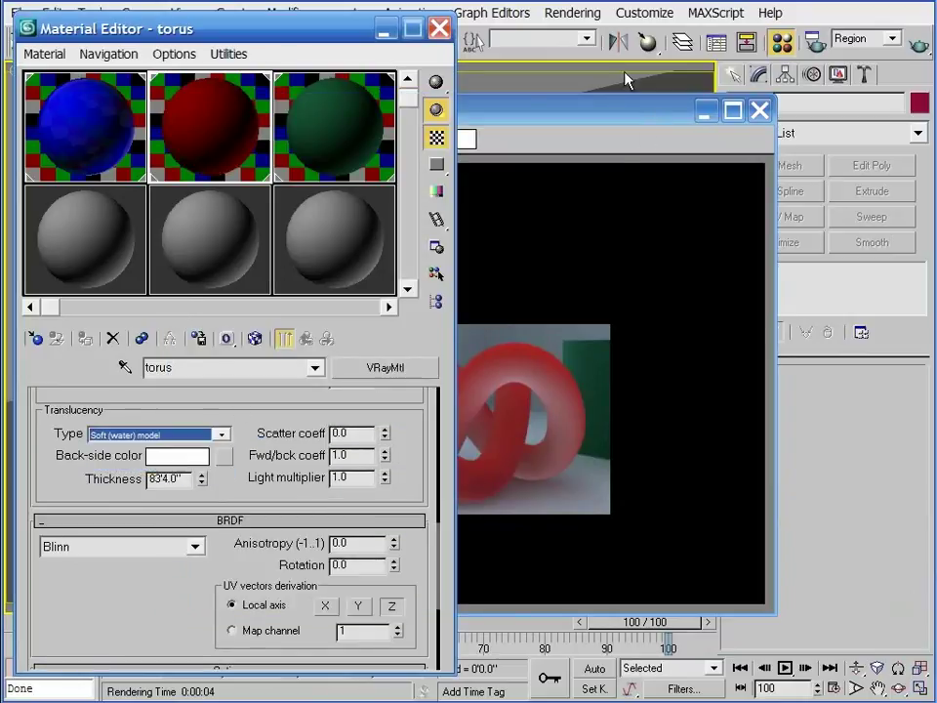
pyautogui.click(917, 43)
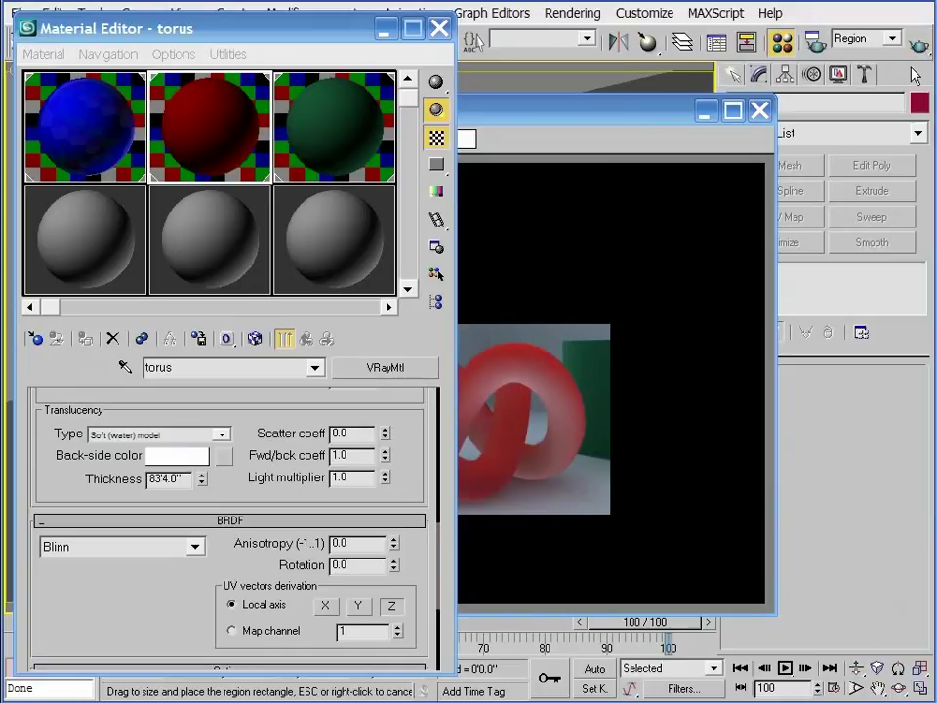
pyautogui.click(759, 110)
pyautogui.click(689, 601)
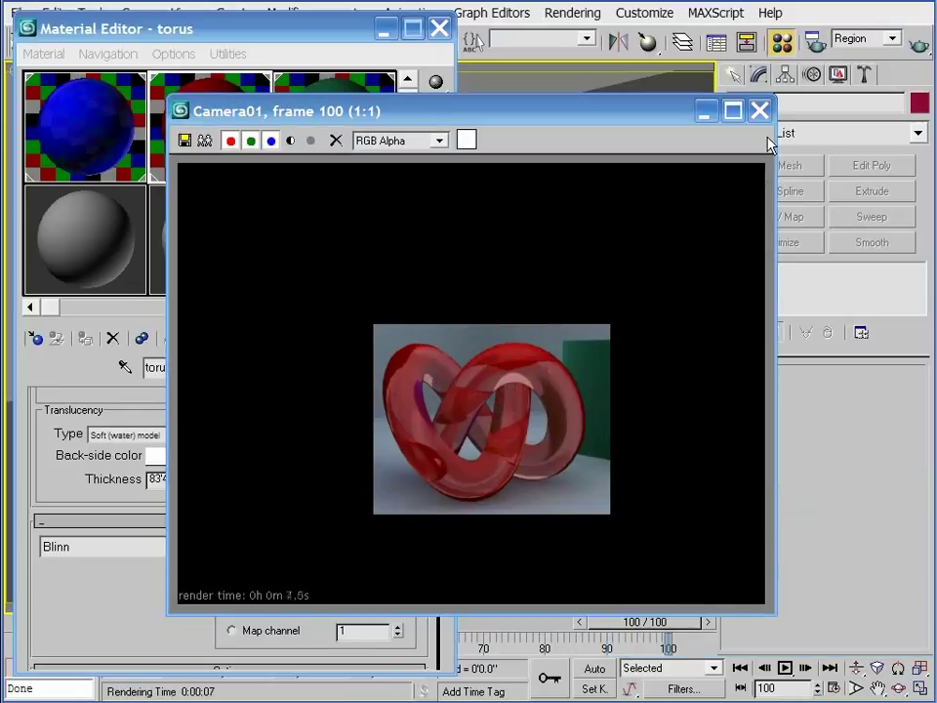
pyautogui.click(759, 110)
# Assign a Noise map to the torus material's Translucent map slot and render the torus region
pyautogui.scroll(-2, 185, 570)
pyautogui.scroll(-2, 186, 570)
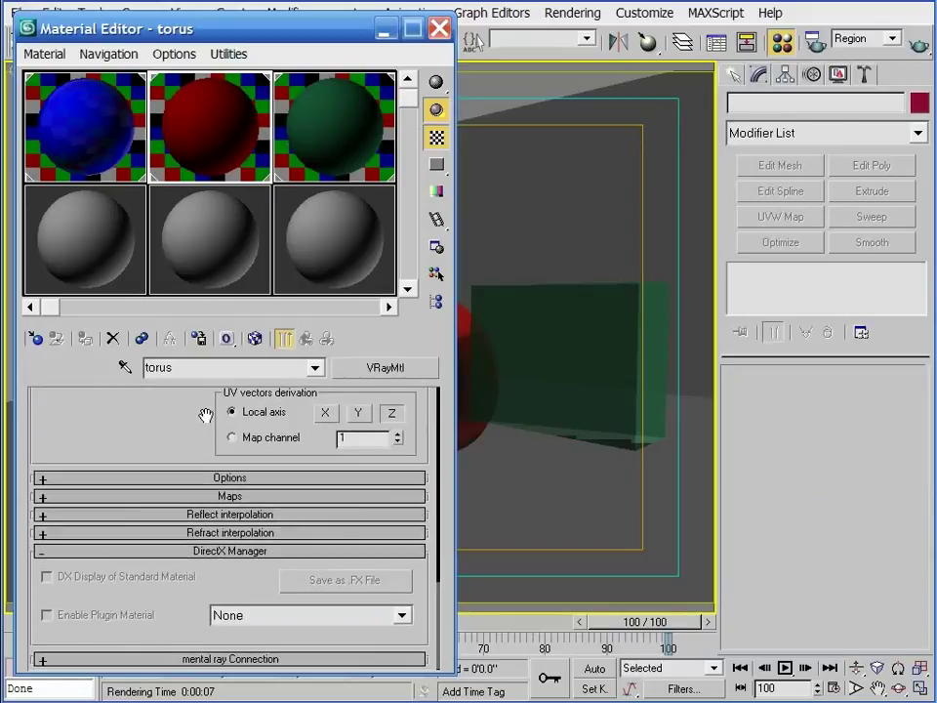
pyautogui.click(210, 493)
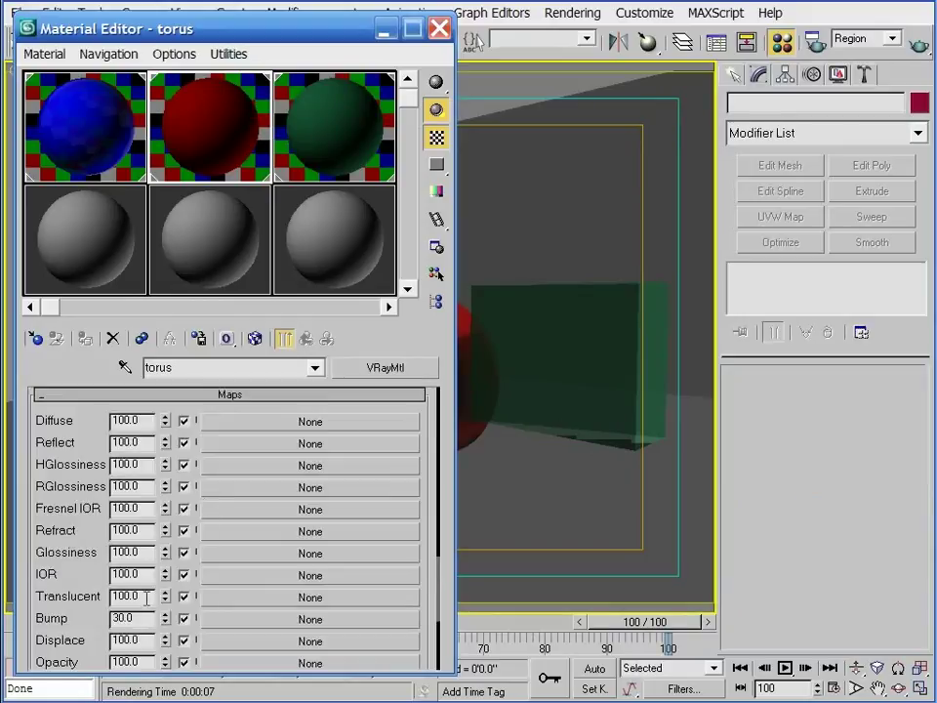
pyautogui.click(219, 598)
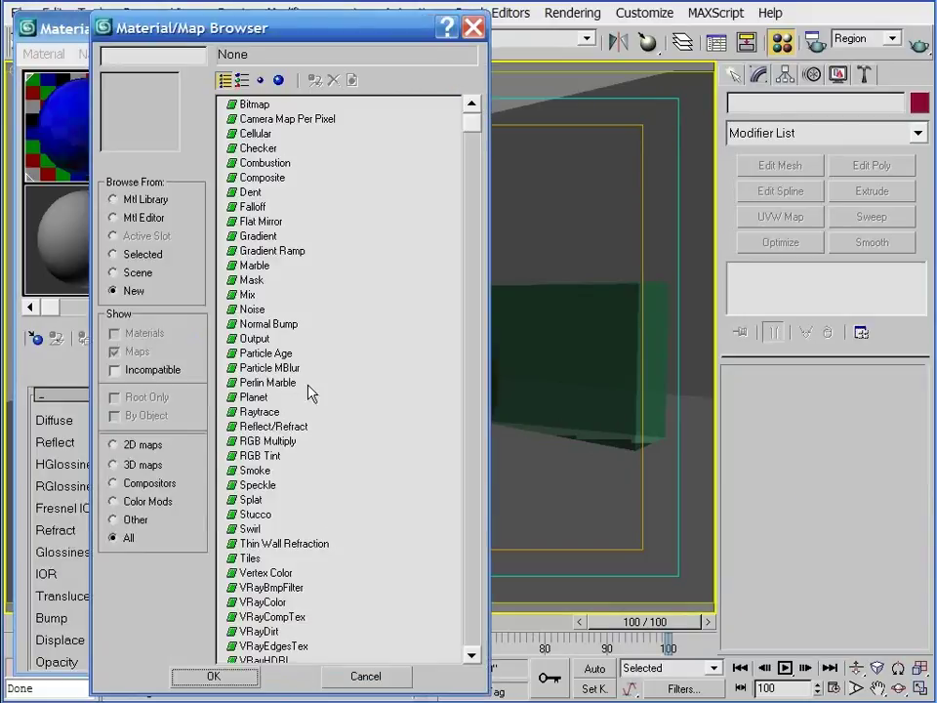
pyautogui.doubleClick(251, 307)
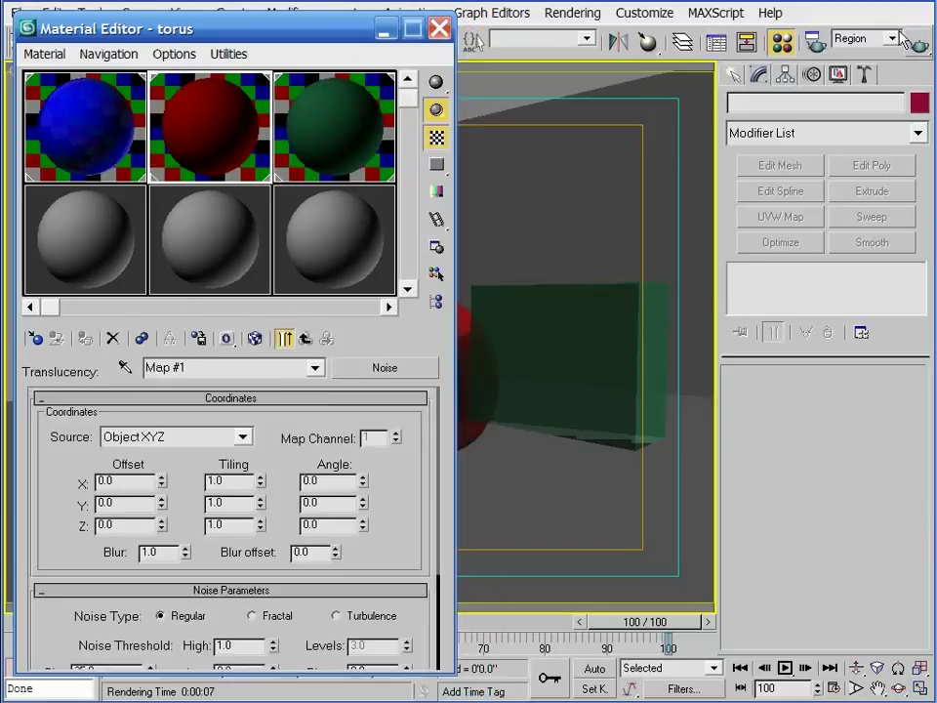
pyautogui.moveTo(71, 507); pyautogui.dragTo(67, 381)
pyautogui.click(920, 46)
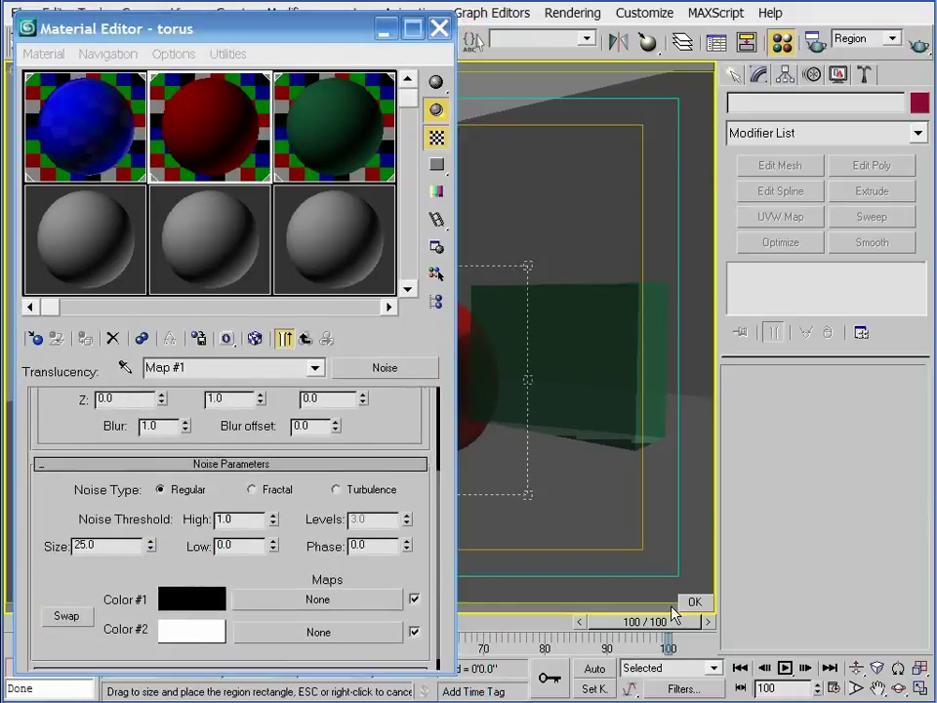
pyautogui.click(696, 603)
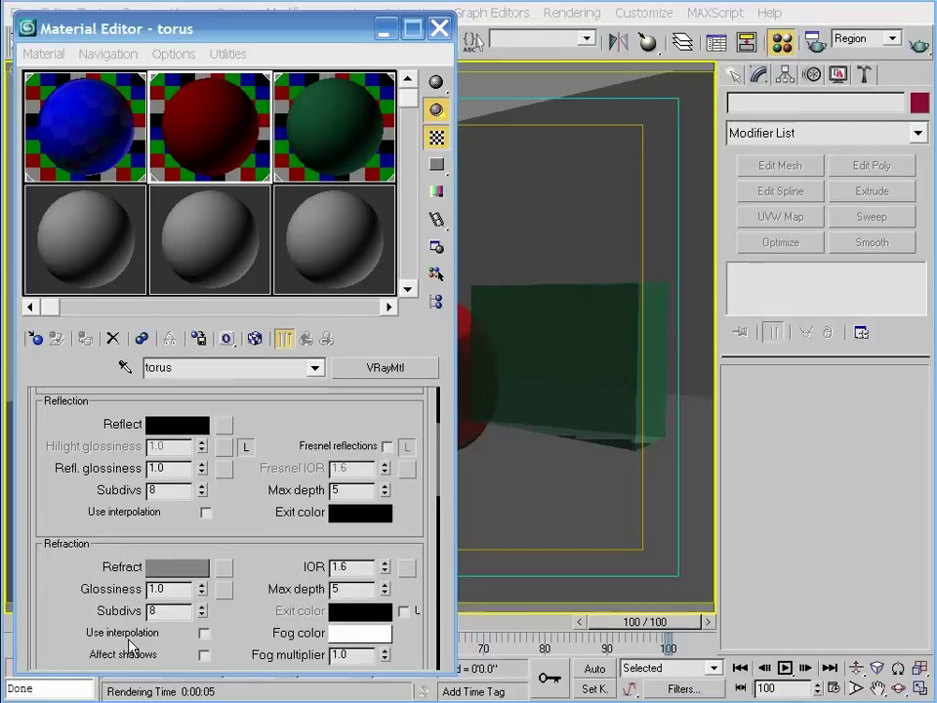
# Set the torus material's refraction glossiness to 0.95 and render the torus region
pyautogui.doubleClick(186, 589)
pyautogui.write('.95')
pyautogui.press('Return')
pyautogui.click(176, 567)
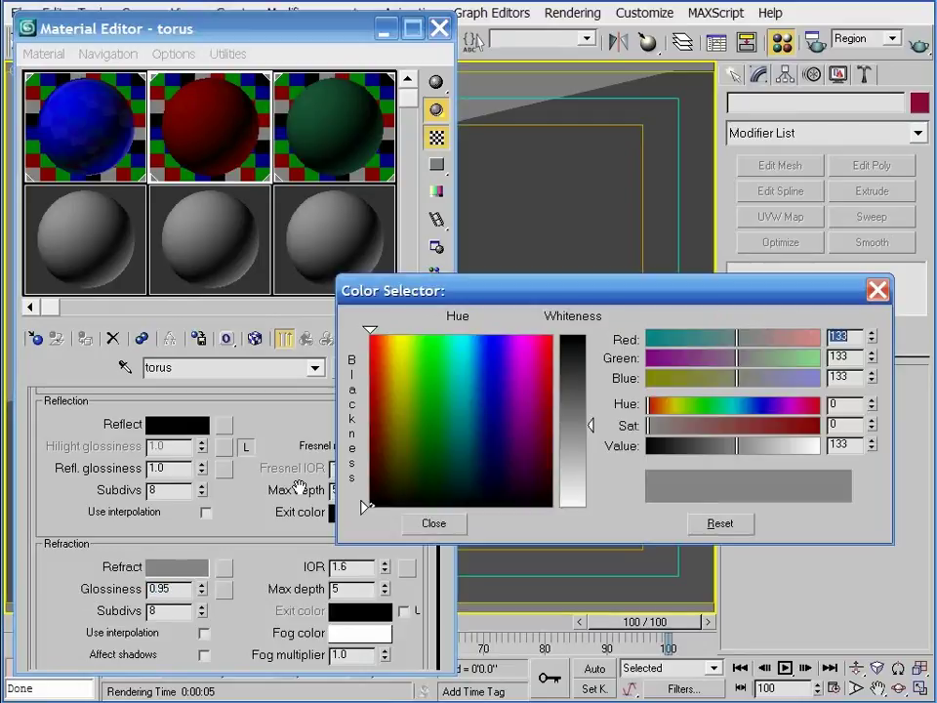
pyautogui.click(432, 523)
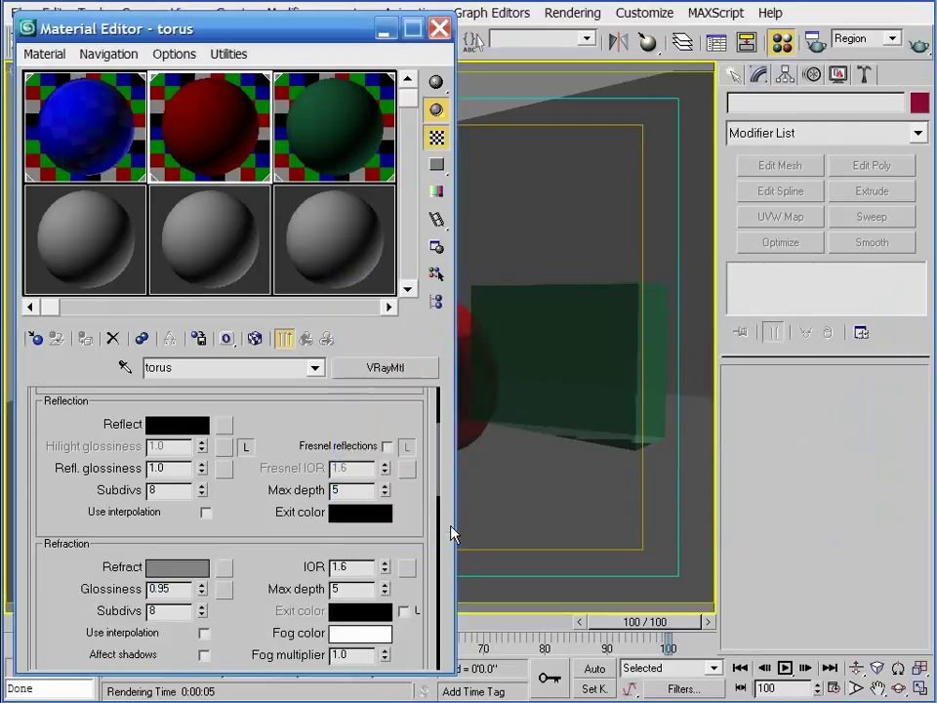
pyautogui.click(919, 46)
pyautogui.click(695, 602)
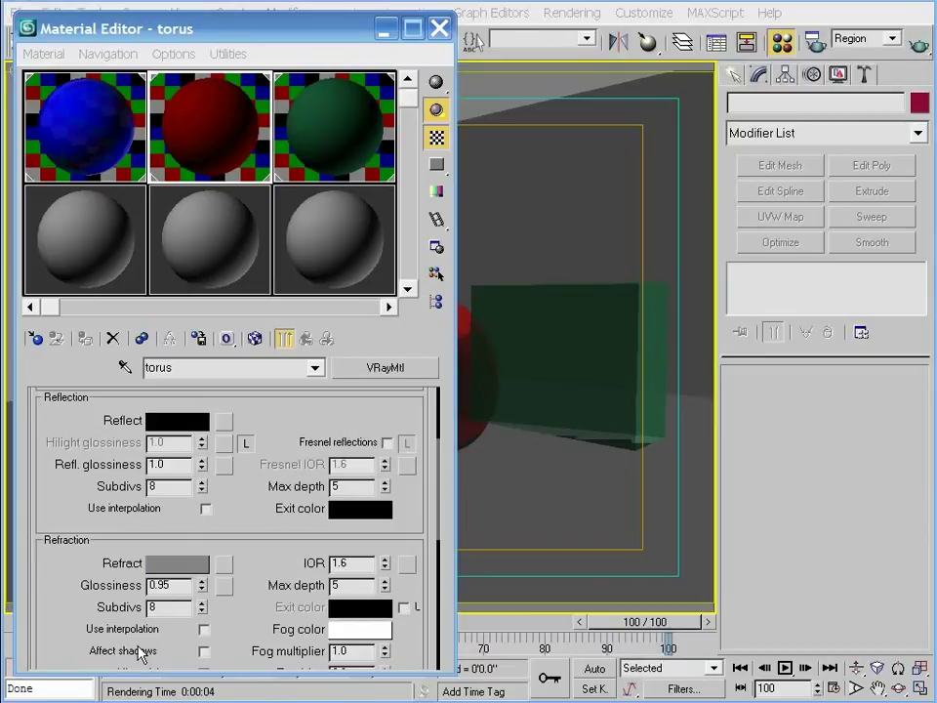
# Enable interpolation for the torus material's refraction, render the torus region and close the render window
pyautogui.click(203, 628)
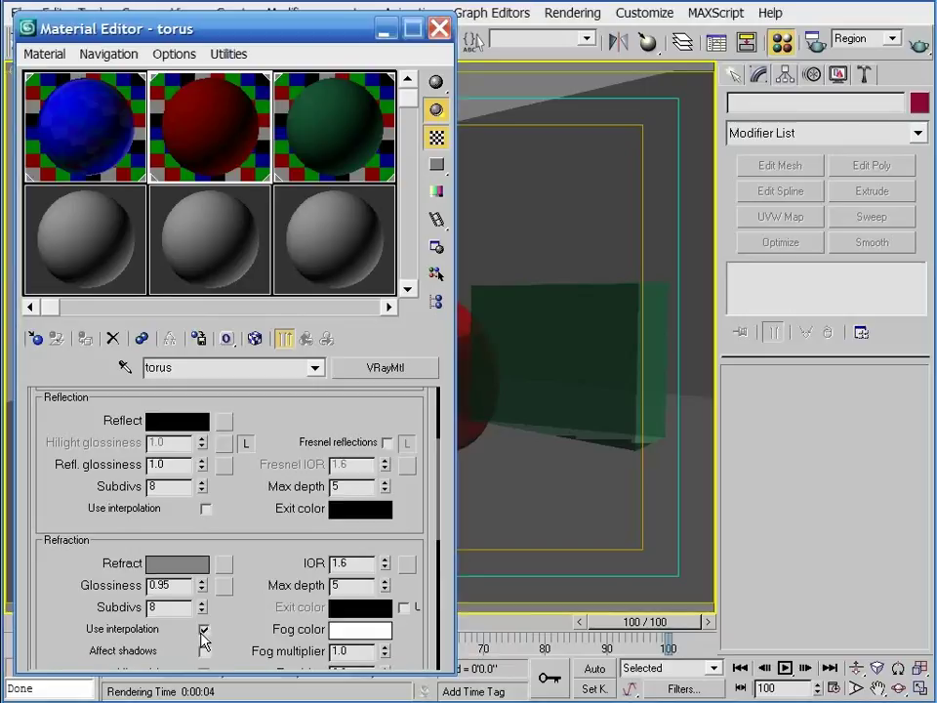
pyautogui.click(918, 45)
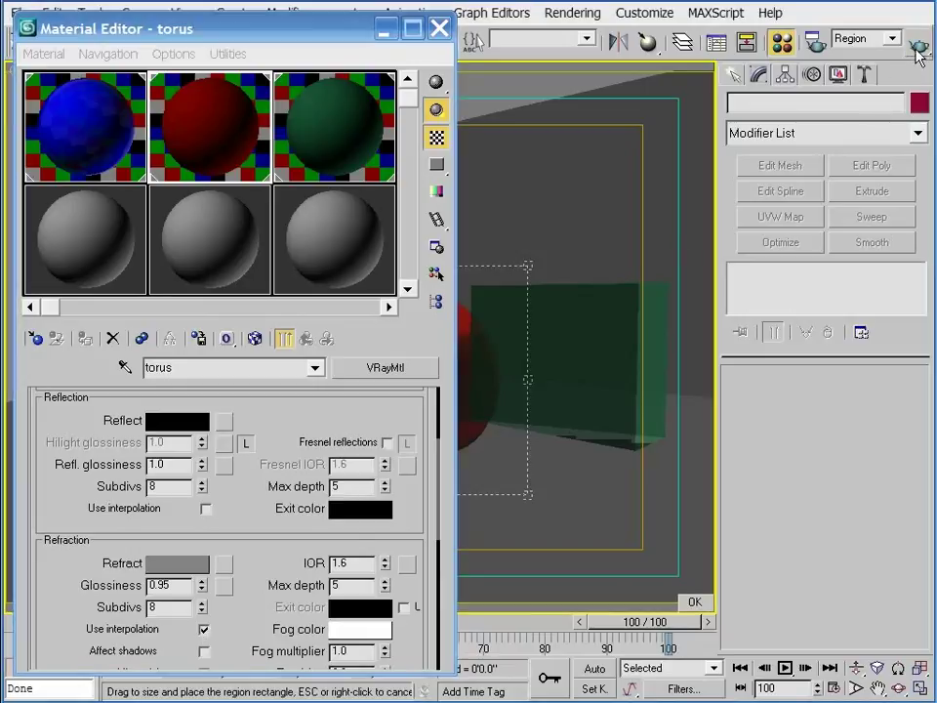
pyautogui.click(695, 601)
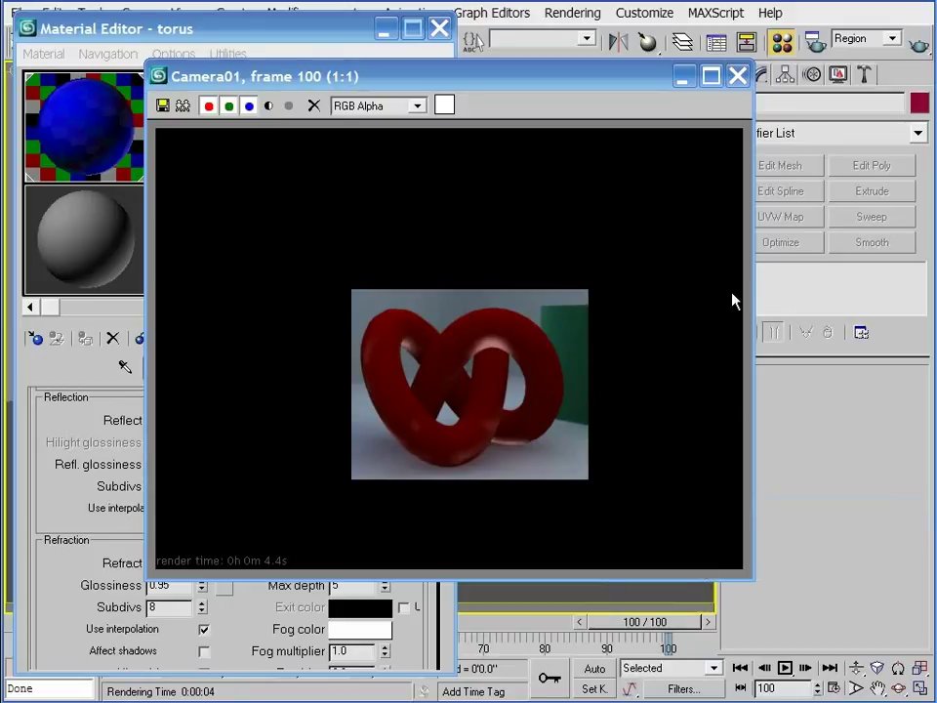
pyautogui.click(731, 81)
# Display the torus material's refract interpolation settings and the V-Ray renderer settings in the Render Scene dialog
pyautogui.moveTo(247, 519); pyautogui.dragTo(226, 197)
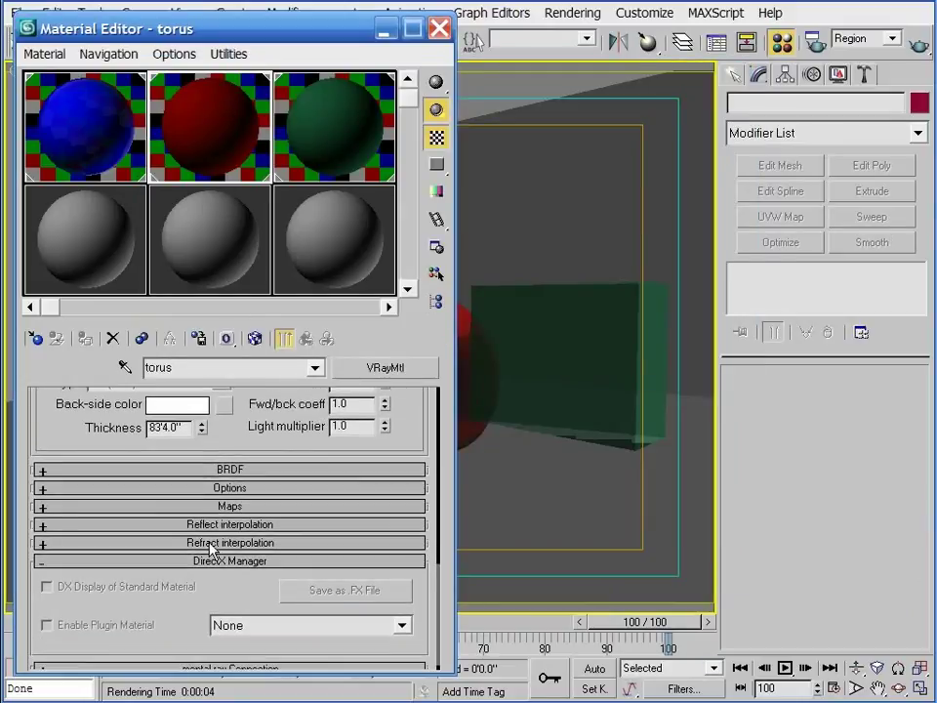
pyautogui.click(215, 543)
pyautogui.moveTo(214, 558); pyautogui.dragTo(231, 500)
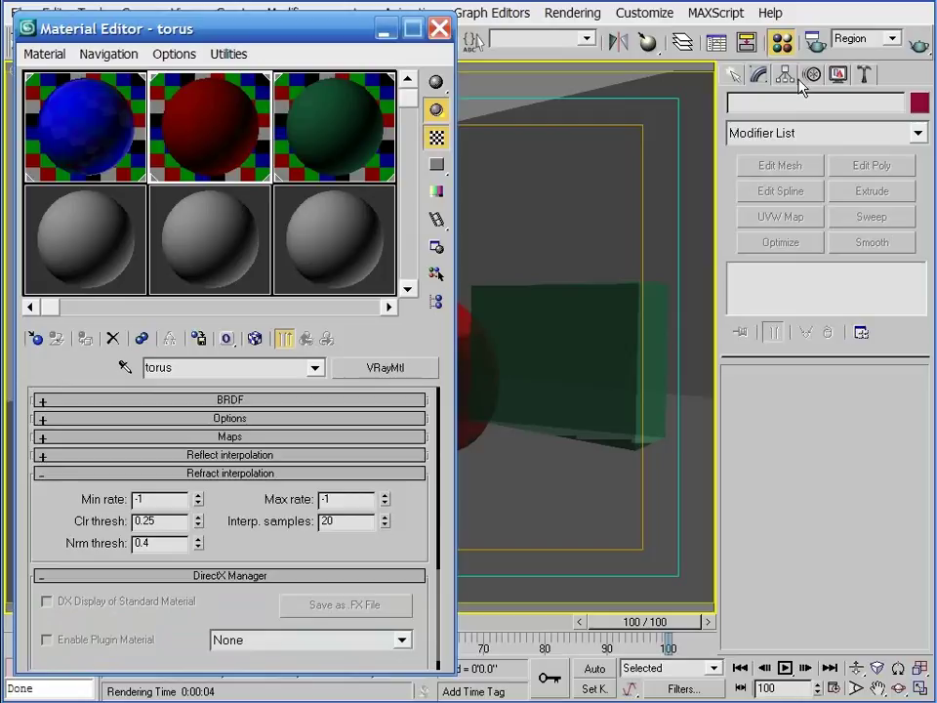
pyautogui.press('F10')
pyautogui.click(207, 61)
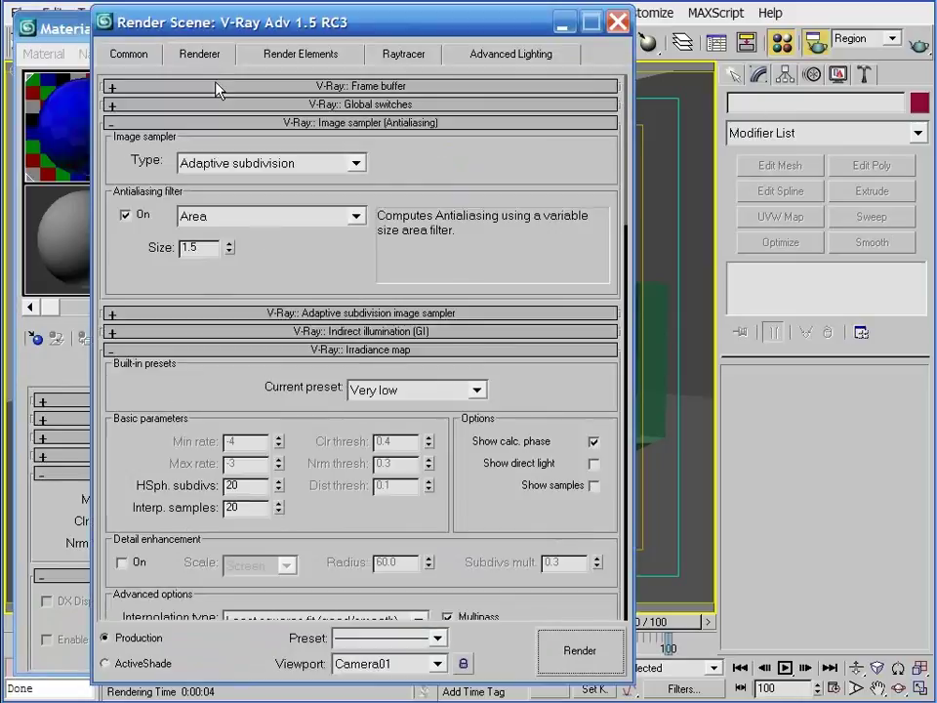
# Review the irradiance map settings, close the Render Scene dialog and render the torus region with the refraction interpolation enabled
pyautogui.moveTo(265, 410); pyautogui.dragTo(245, 160)
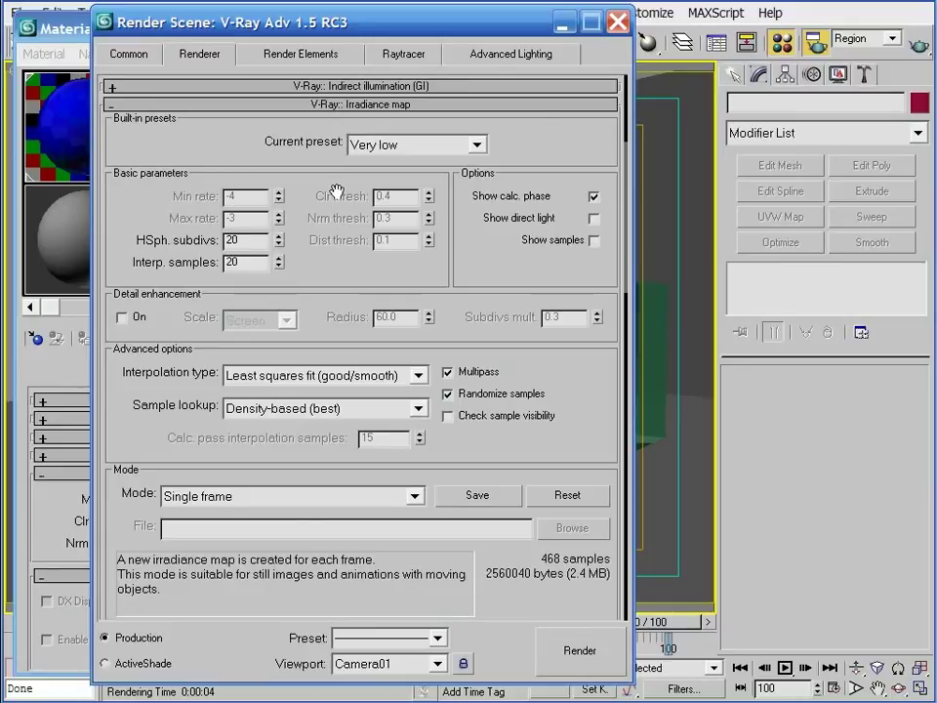
pyautogui.click(618, 21)
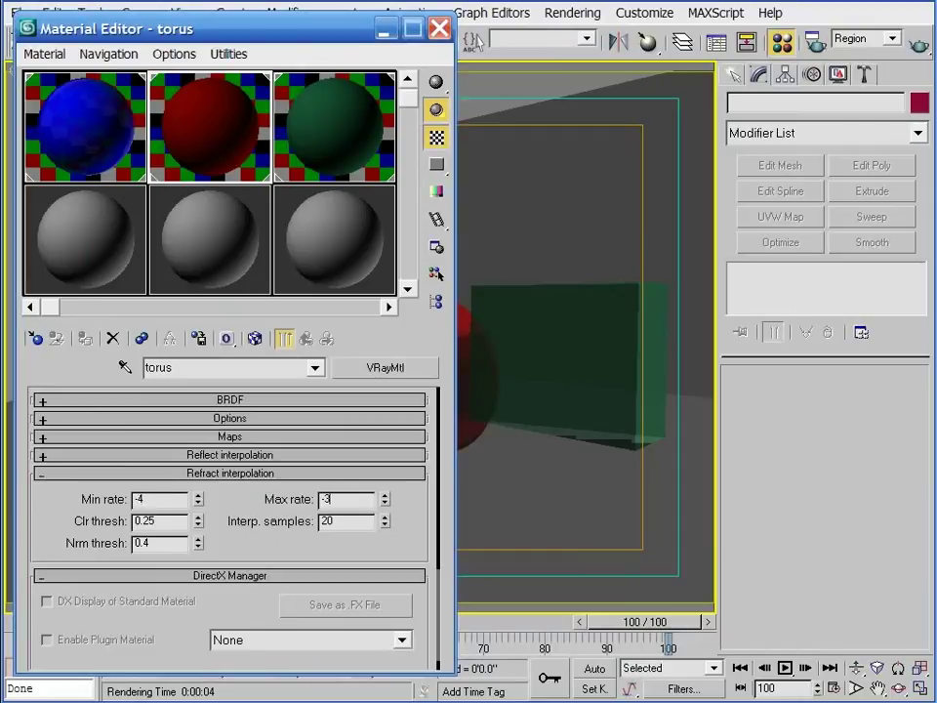
pyautogui.click(917, 44)
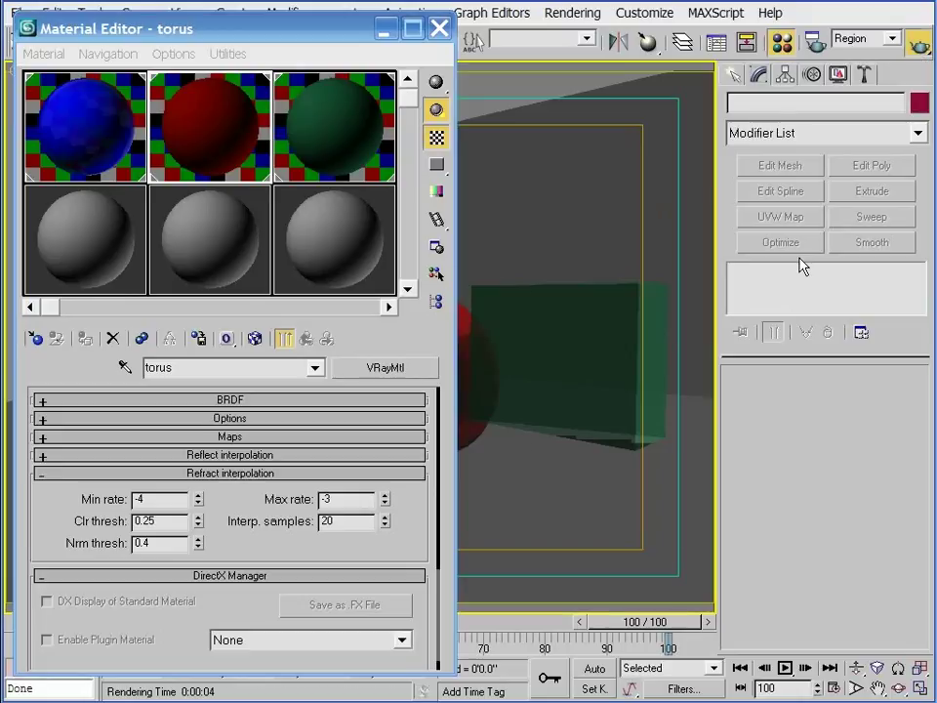
pyautogui.click(692, 602)
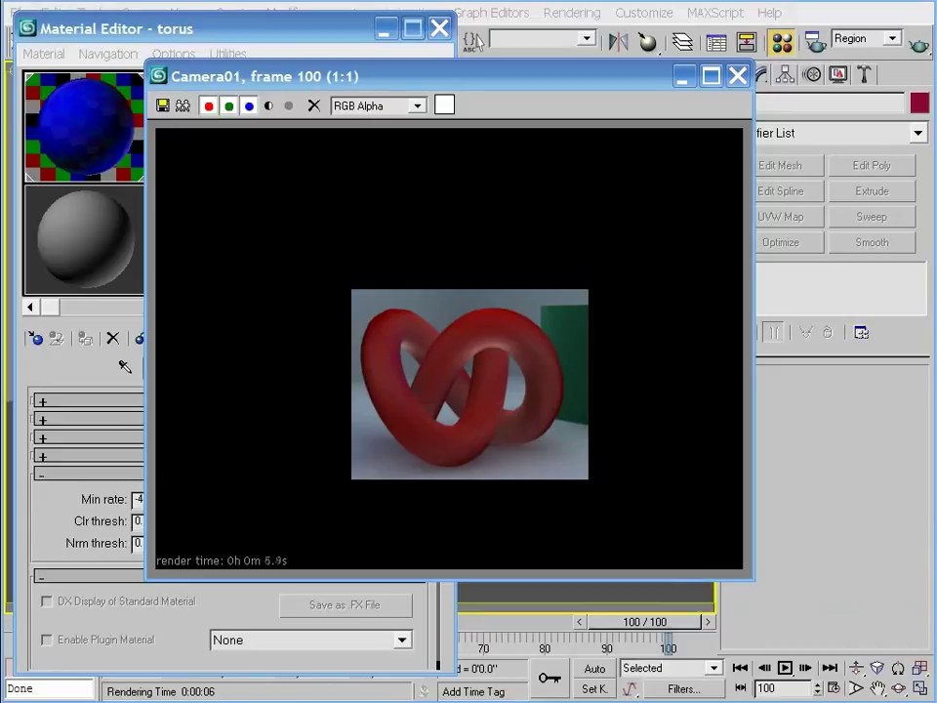
pyautogui.click(738, 75)
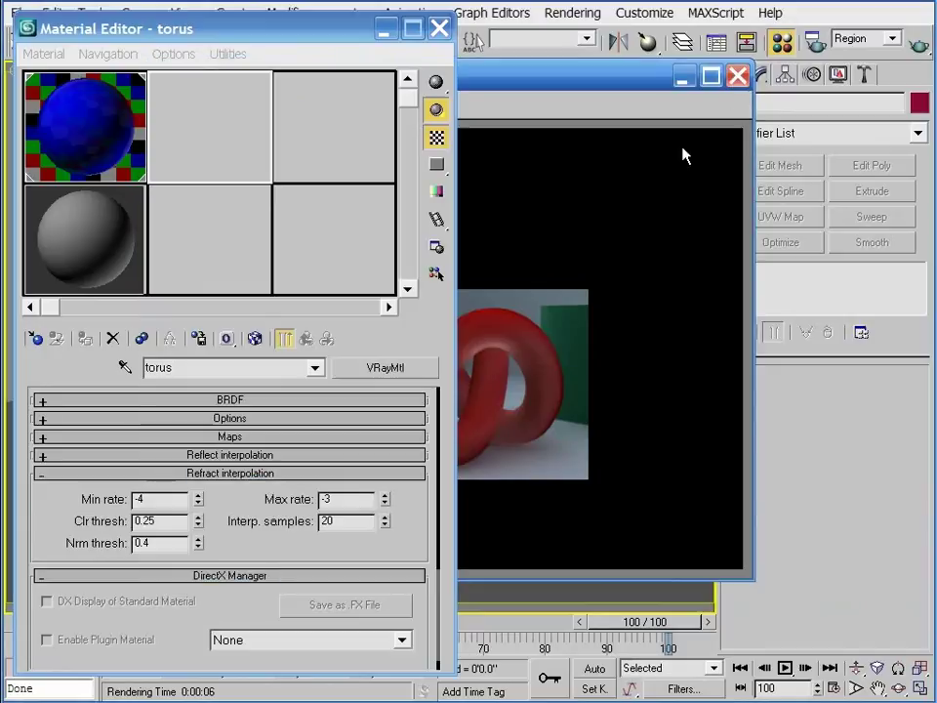
# Examine the torus material's refract interpolation samples, refraction subdivs and reflection settings
pyautogui.moveTo(235, 504); pyautogui.dragTo(231, 624)
pyautogui.moveTo(343, 624); pyautogui.dragTo(313, 625)
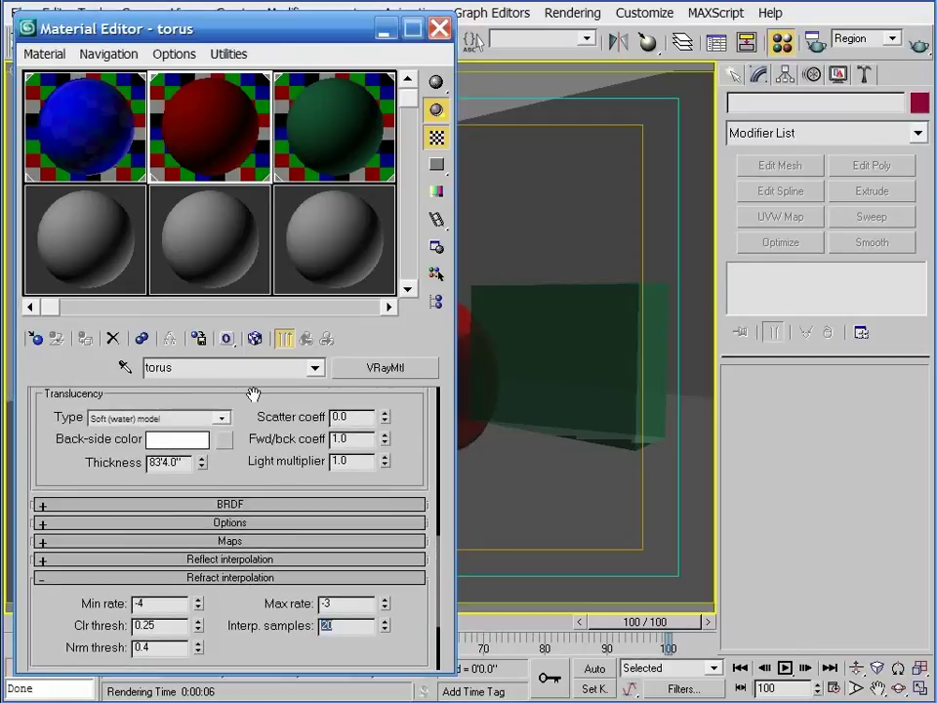
pyautogui.moveTo(250, 392); pyautogui.dragTo(241, 612)
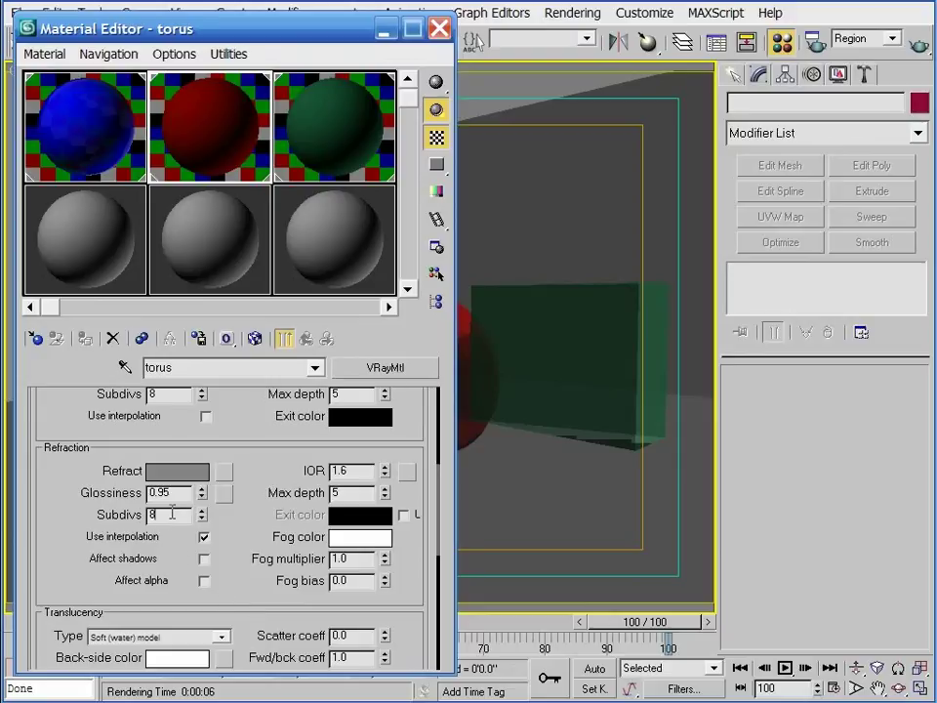
pyautogui.moveTo(168, 516); pyautogui.dragTo(144, 516)
pyautogui.scroll(3, 260, 521)
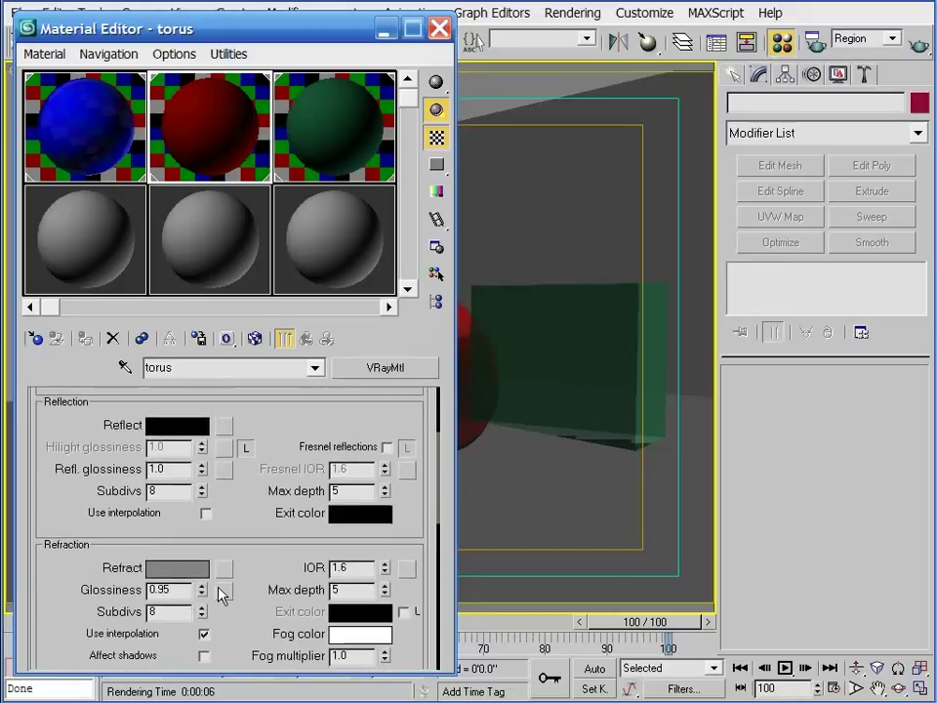
pyautogui.moveTo(230, 529); pyautogui.dragTo(231, 532)
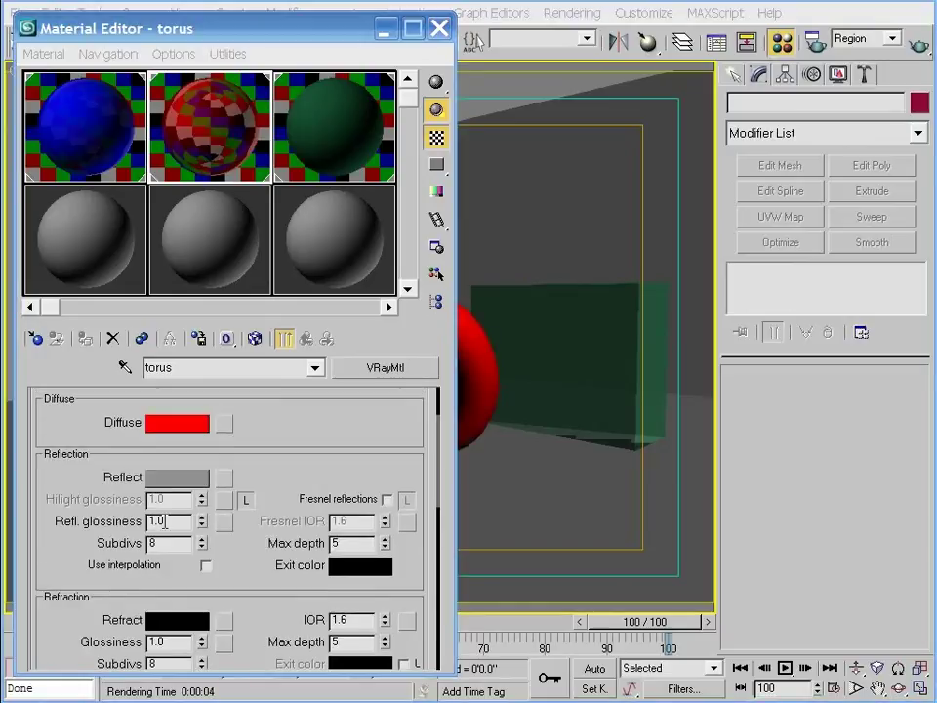
# Set the torus material's reflection glossiness to 0.5, start a render of the torus region and cancel it
pyautogui.moveTo(168, 521); pyautogui.dragTo(122, 521)
pyautogui.write('.5')
pyautogui.press('Return')
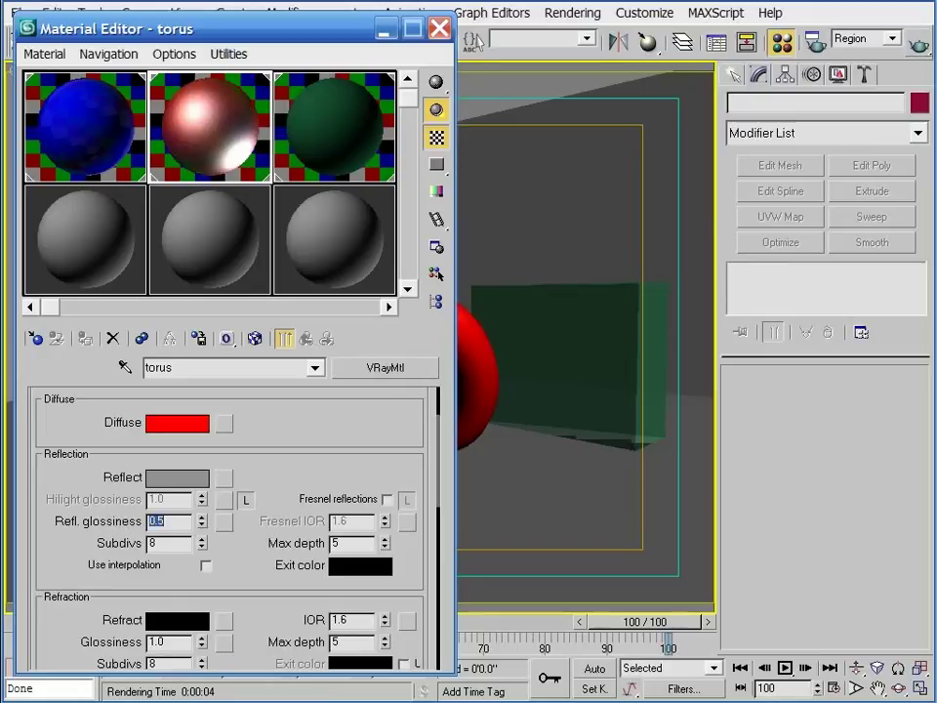
pyautogui.click(918, 46)
pyautogui.click(694, 602)
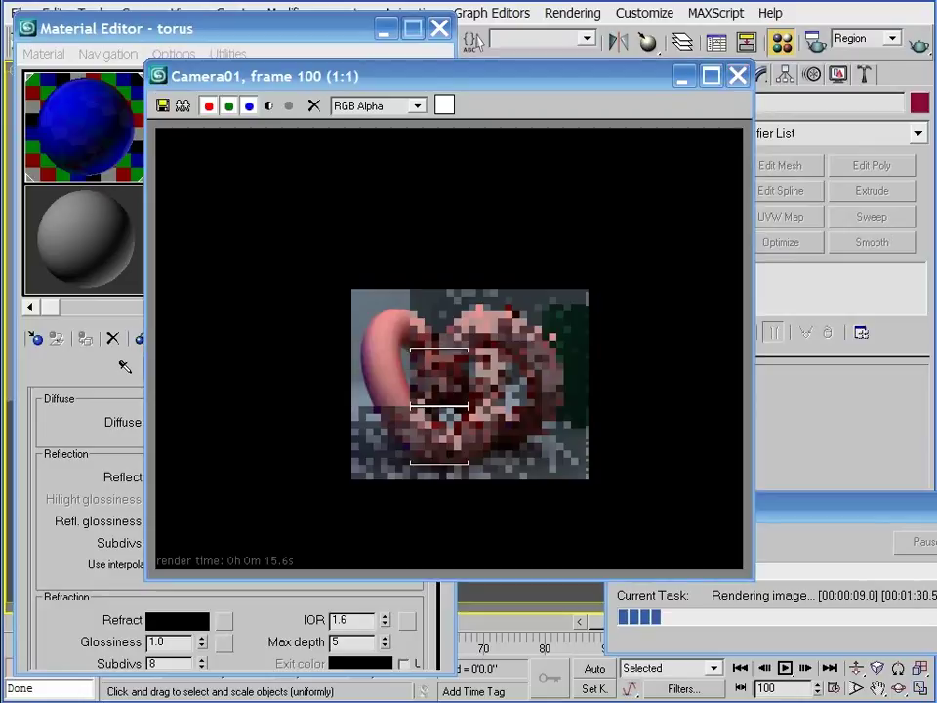
pyautogui.press('Escape')
pyautogui.click(736, 79)
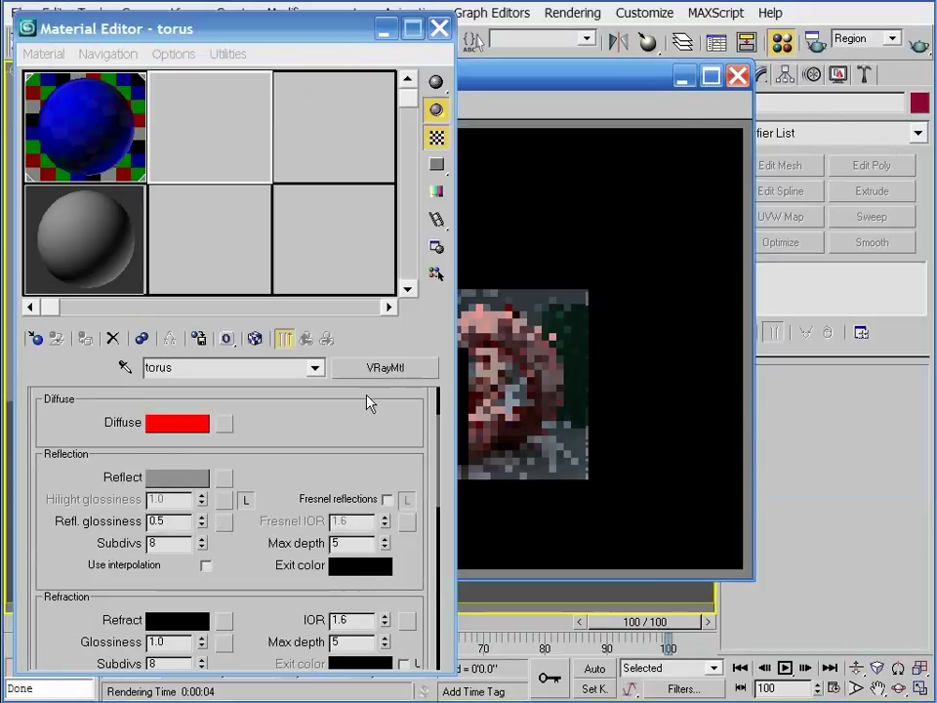
# Enable interpolation for the torus material's reflection and set the reflect interpolation minimum rate to -4
pyautogui.click(205, 566)
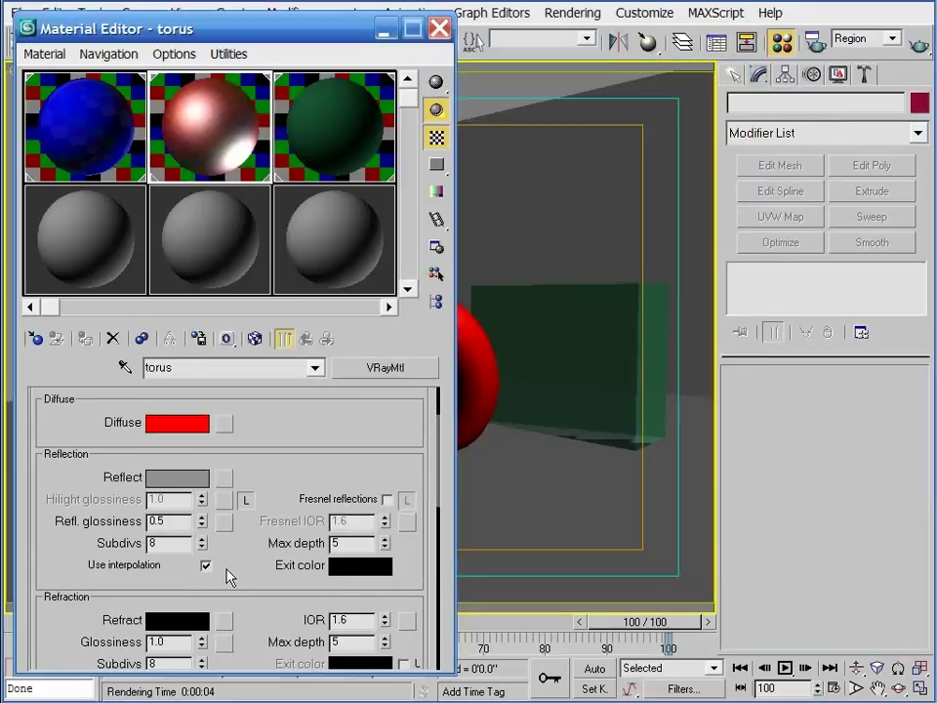
pyautogui.moveTo(261, 593); pyautogui.dragTo(299, 227)
pyautogui.moveTo(230, 607); pyautogui.dragTo(234, 557)
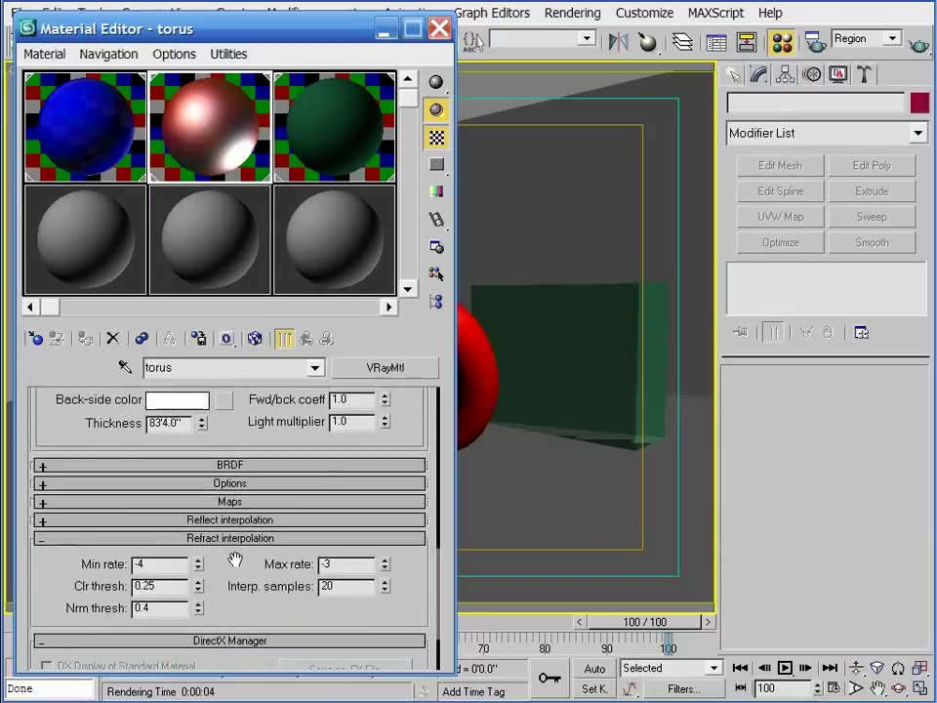
pyautogui.click(236, 542)
pyautogui.click(243, 520)
pyautogui.click(169, 546)
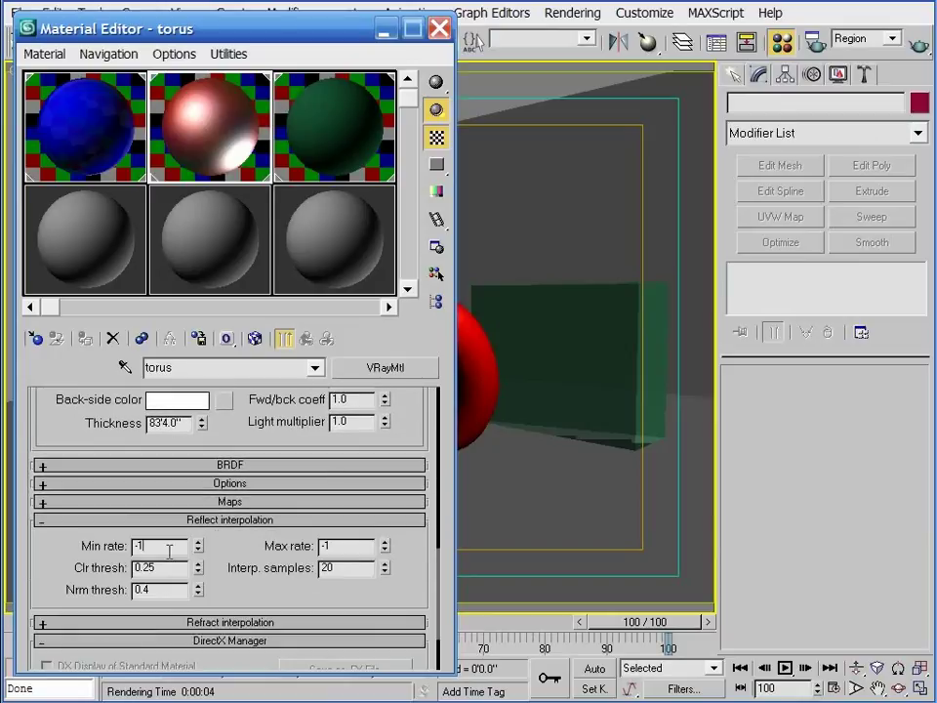
pyautogui.press('BackSpace')
pyautogui.write('4')
pyautogui.press('Tab')
pyautogui.press('Return')
# Render the torus region with interpolated reflections, compare it with the material settings and close the render window
pyautogui.click(915, 46)
pyautogui.click(694, 601)
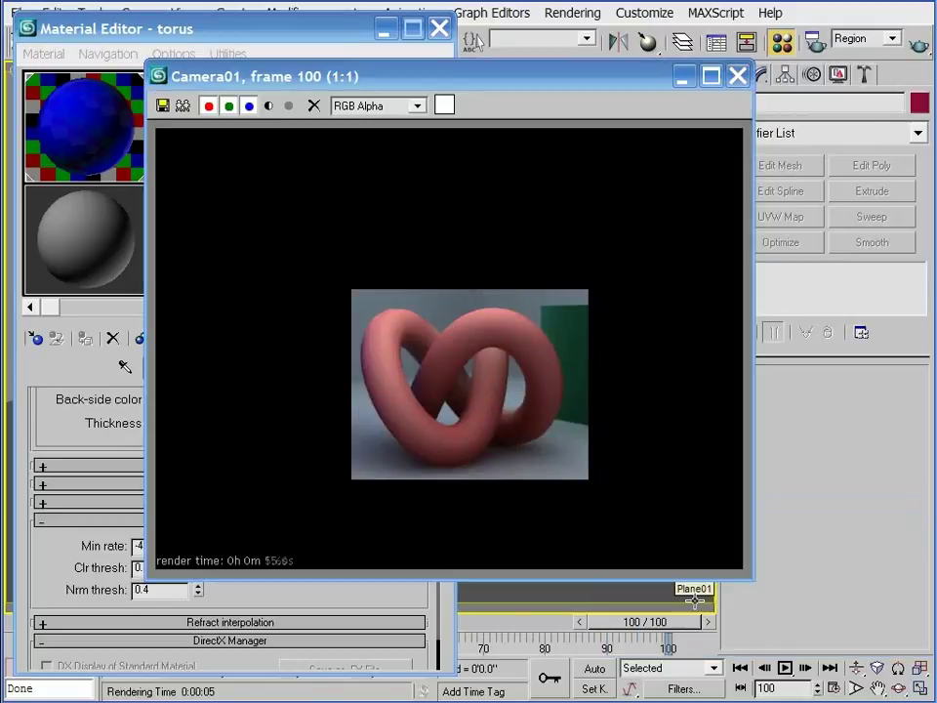
pyautogui.moveTo(553, 86); pyautogui.dragTo(713, 123)
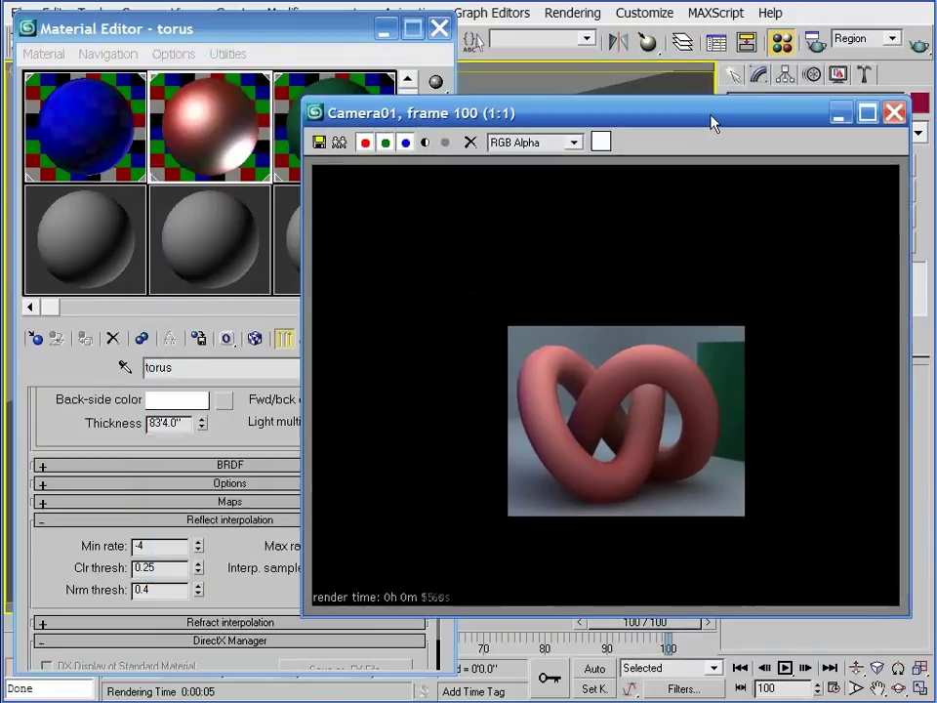
pyautogui.click(252, 408)
pyautogui.scroll(5, 254, 449)
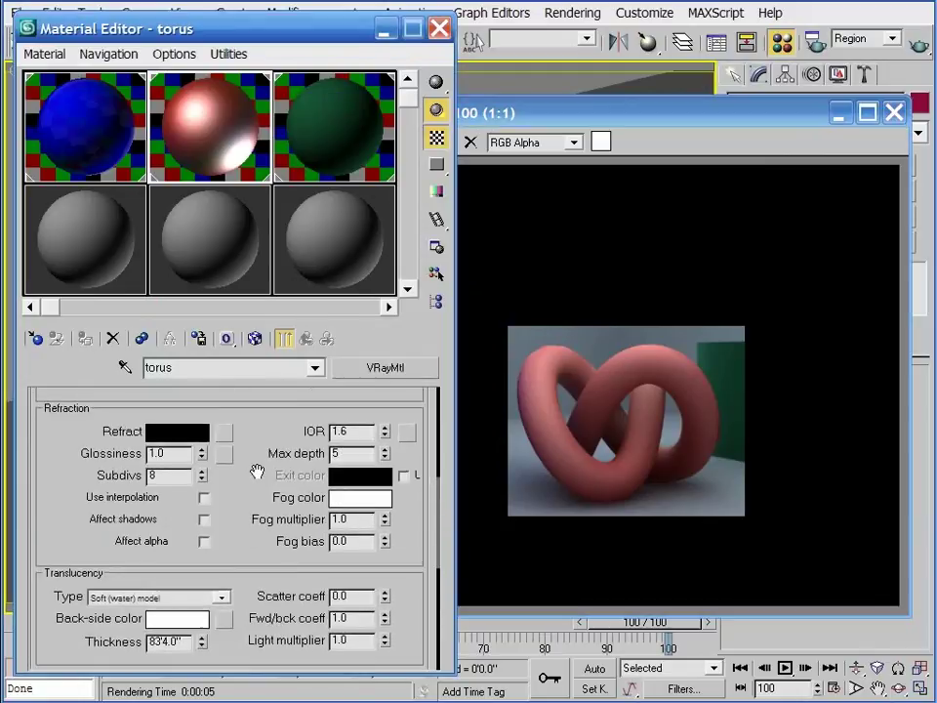
pyautogui.moveTo(257, 471); pyautogui.dragTo(250, 502)
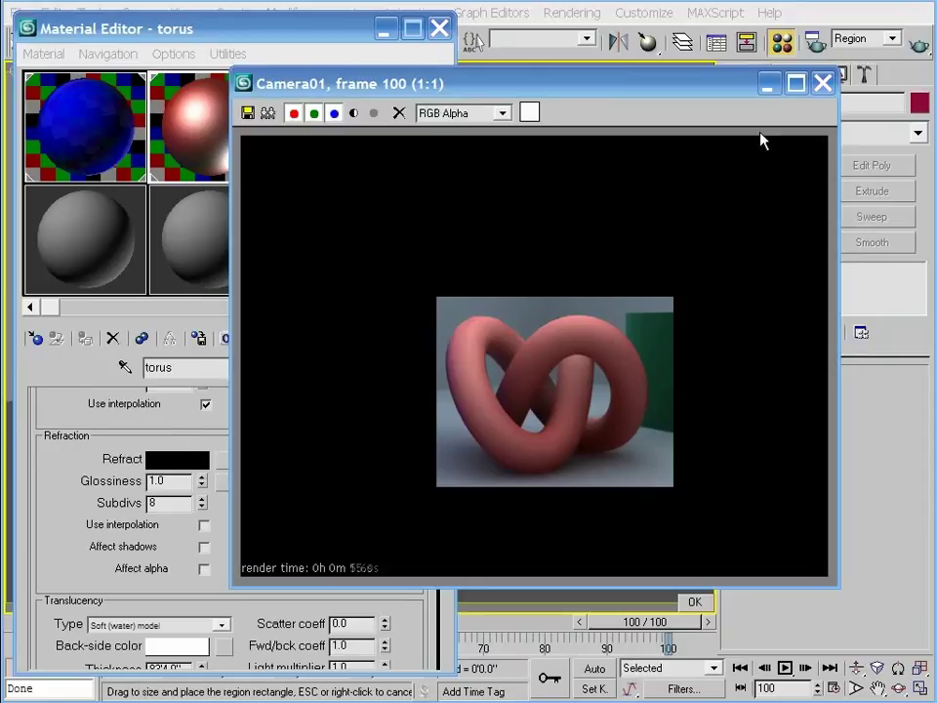
pyautogui.click(822, 83)
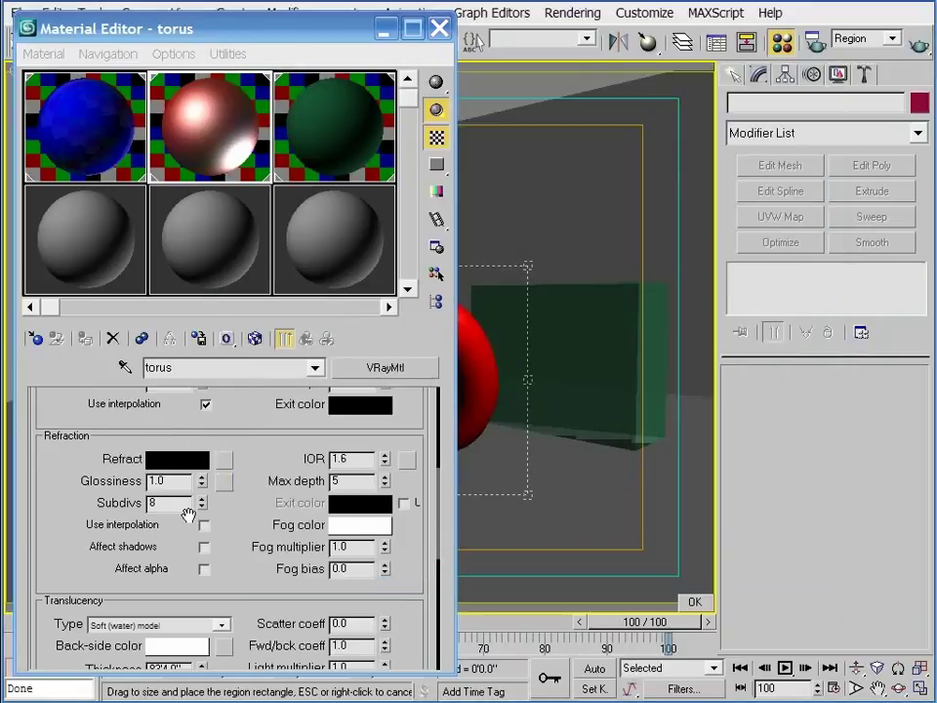
# Set the torus material's refraction subdivs to 4 and render the torus region
pyautogui.doubleClick(168, 502)
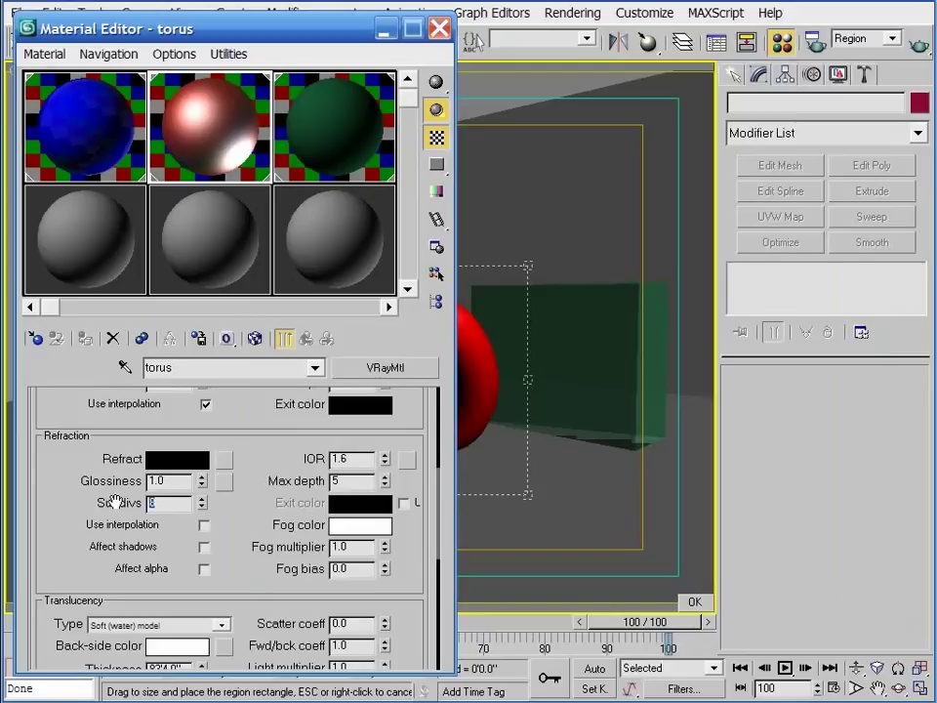
pyautogui.write('4')
pyautogui.press('Return')
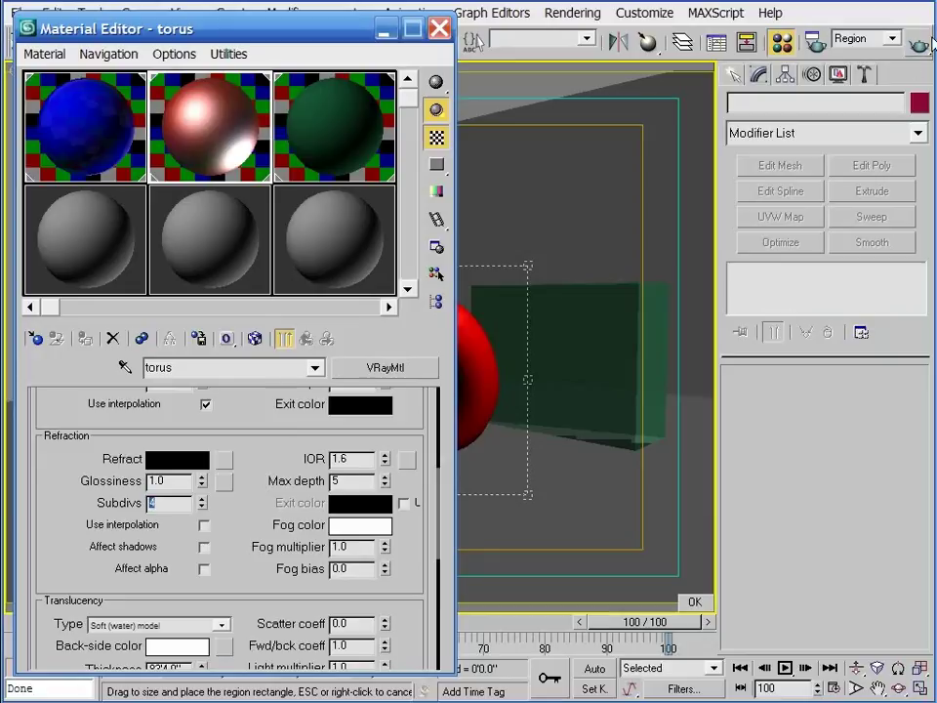
pyautogui.click(751, 415)
pyautogui.click(696, 602)
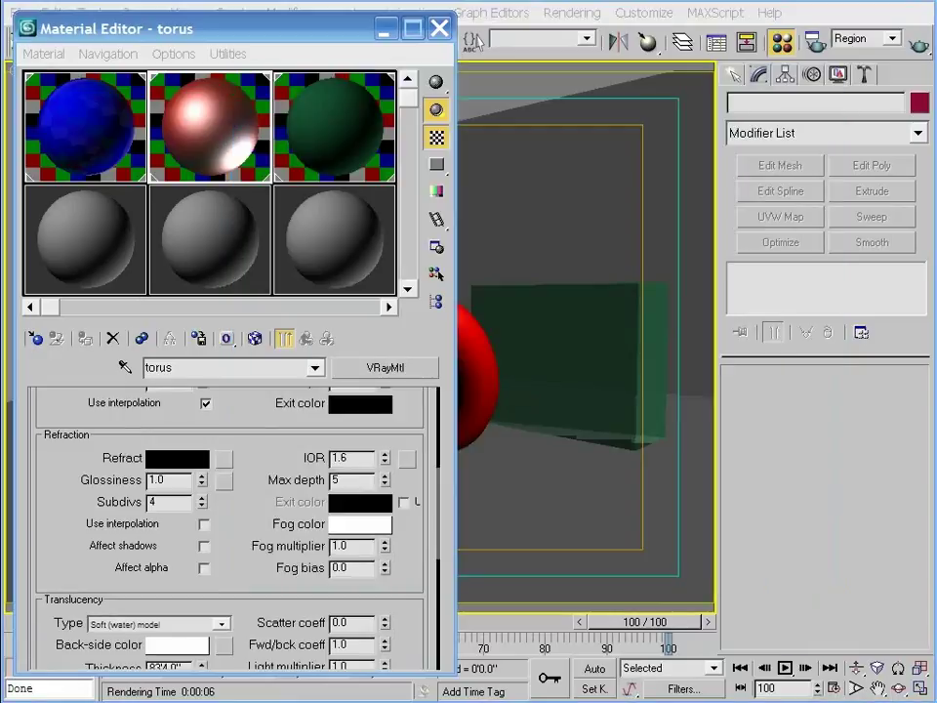
# Set the torus material's reflection glossiness to 0.9, render the torus region and close the render window
pyautogui.moveTo(231, 523); pyautogui.dragTo(224, 662)
pyautogui.moveTo(243, 550); pyautogui.dragTo(239, 592)
pyautogui.click(180, 552)
pyautogui.press('BackSpace')
pyautogui.write('9')
pyautogui.press('Return')
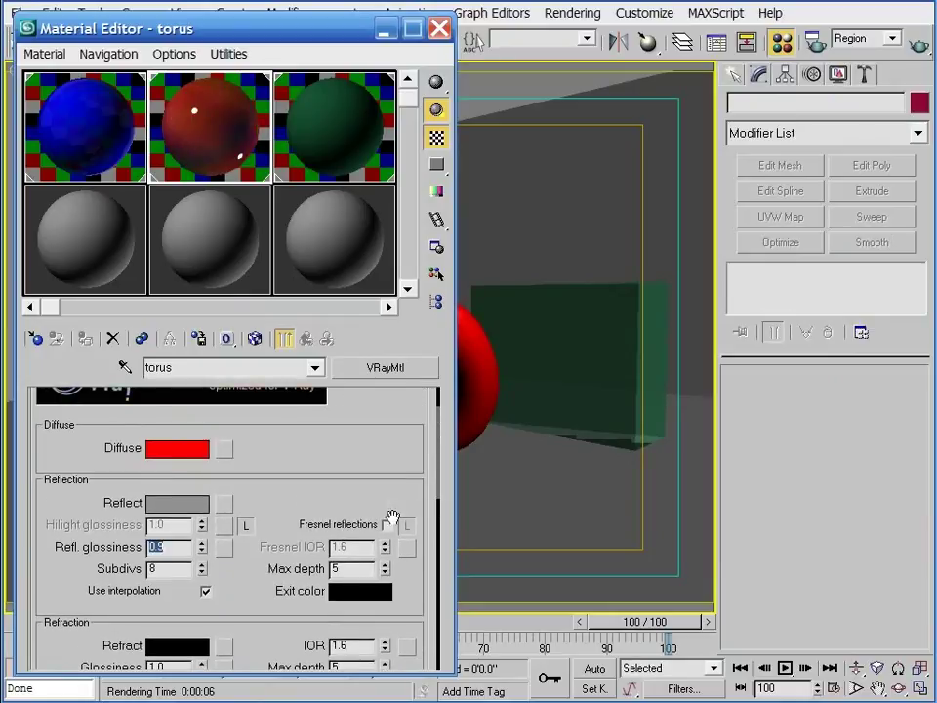
pyautogui.click(916, 46)
pyautogui.click(703, 599)
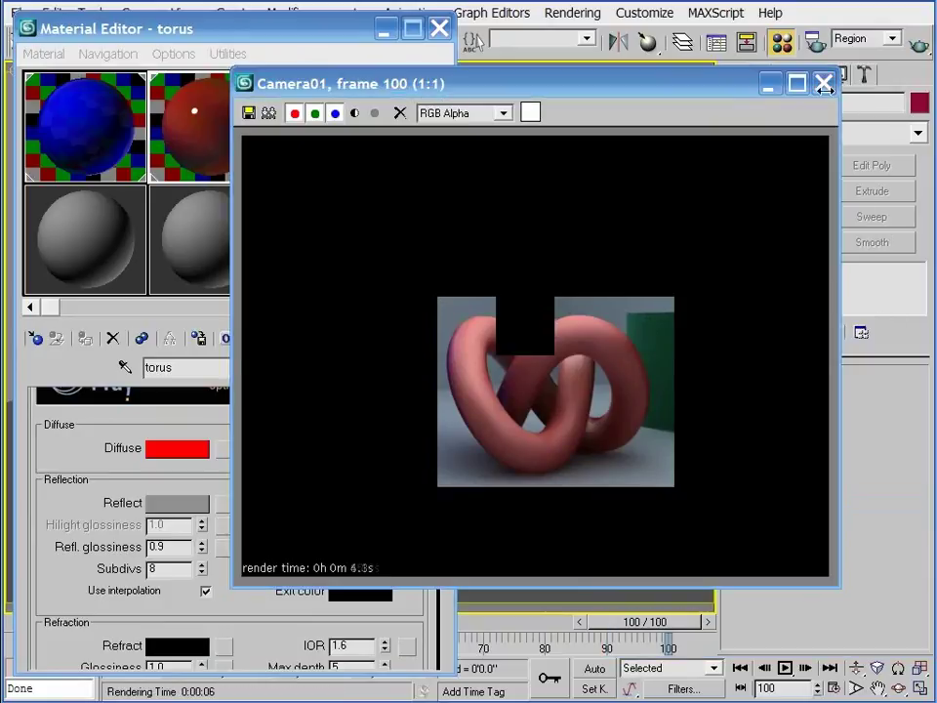
pyautogui.click(823, 83)
# Set the torus material's reflection glossiness to 0.6 and render the torus region
pyautogui.click(172, 547)
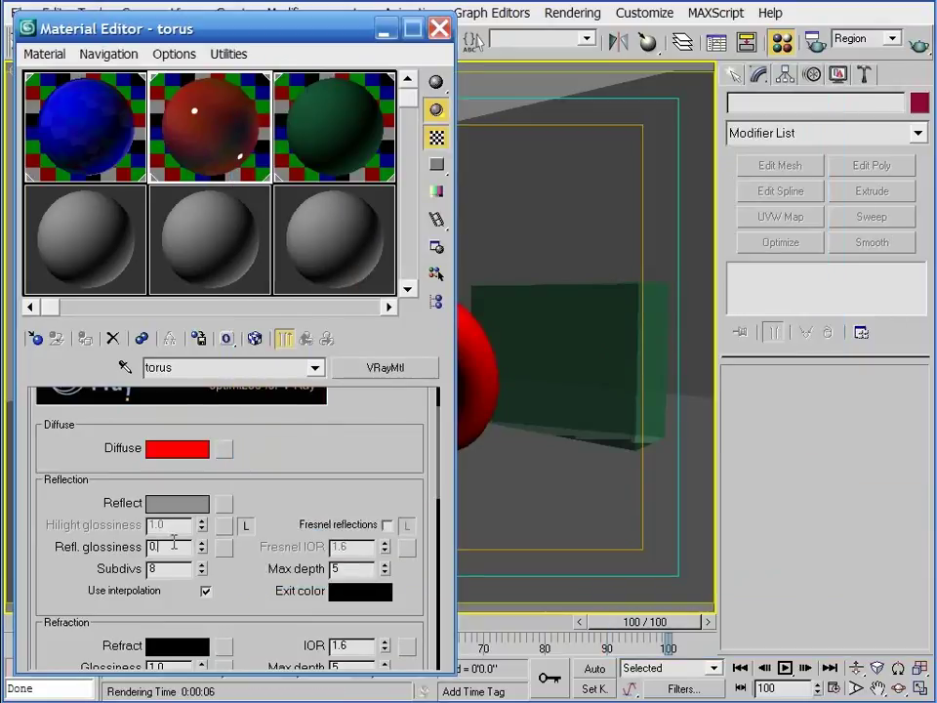
pyautogui.write('6')
pyautogui.press('Return')
pyautogui.click(920, 45)
pyautogui.click(694, 602)
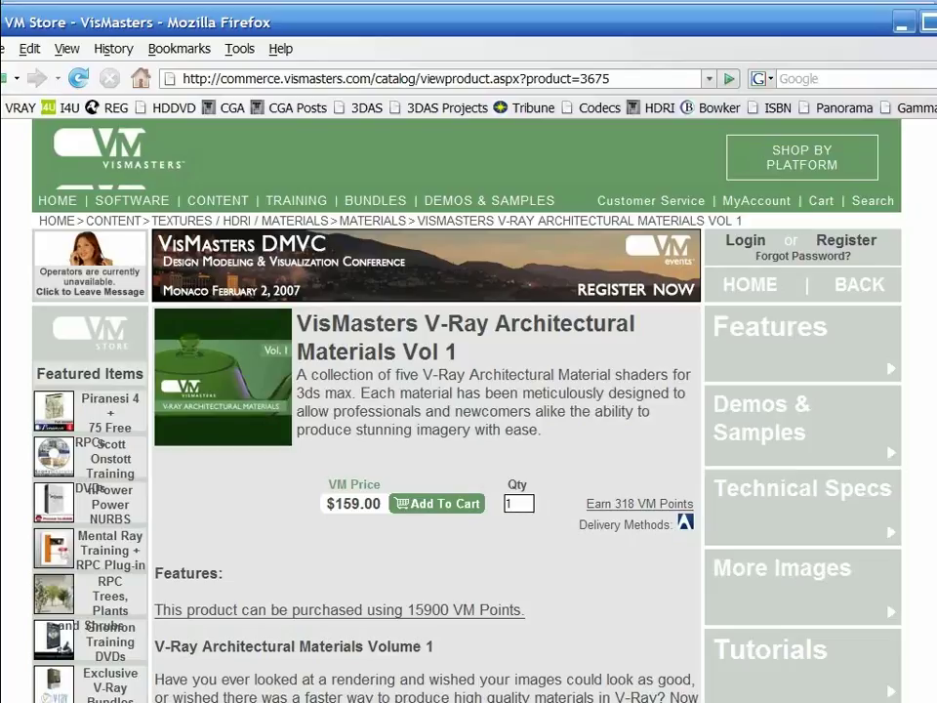
# Read through the V-Ray Architectural Materials Vol 1 product page of the VisMasters store in Firefox
pyautogui.scroll(-8, 430, 410)
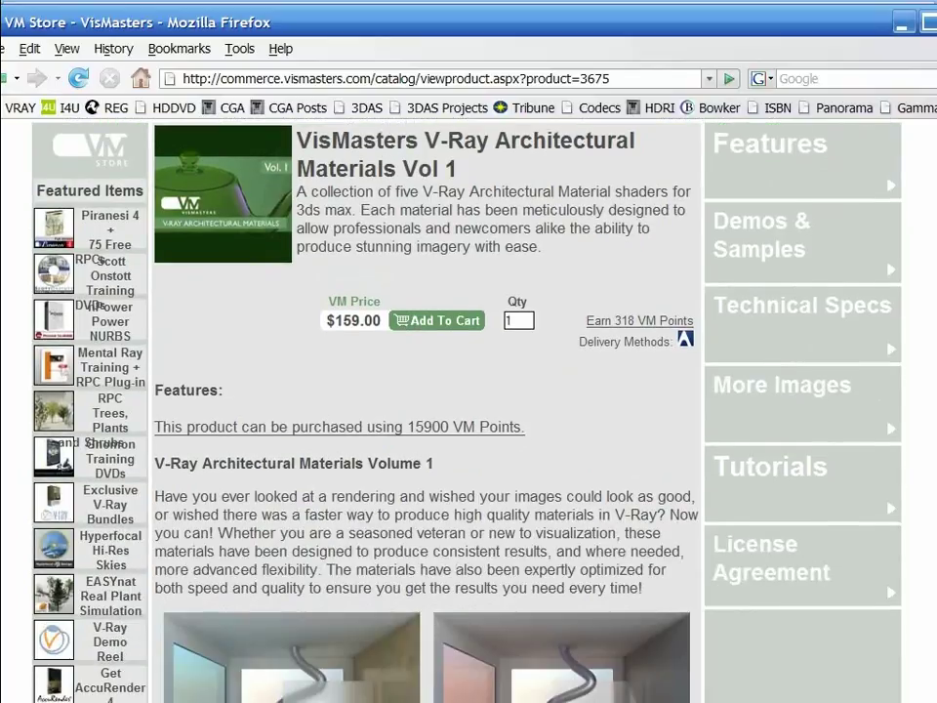
pyautogui.scroll(-5, 430, 410)
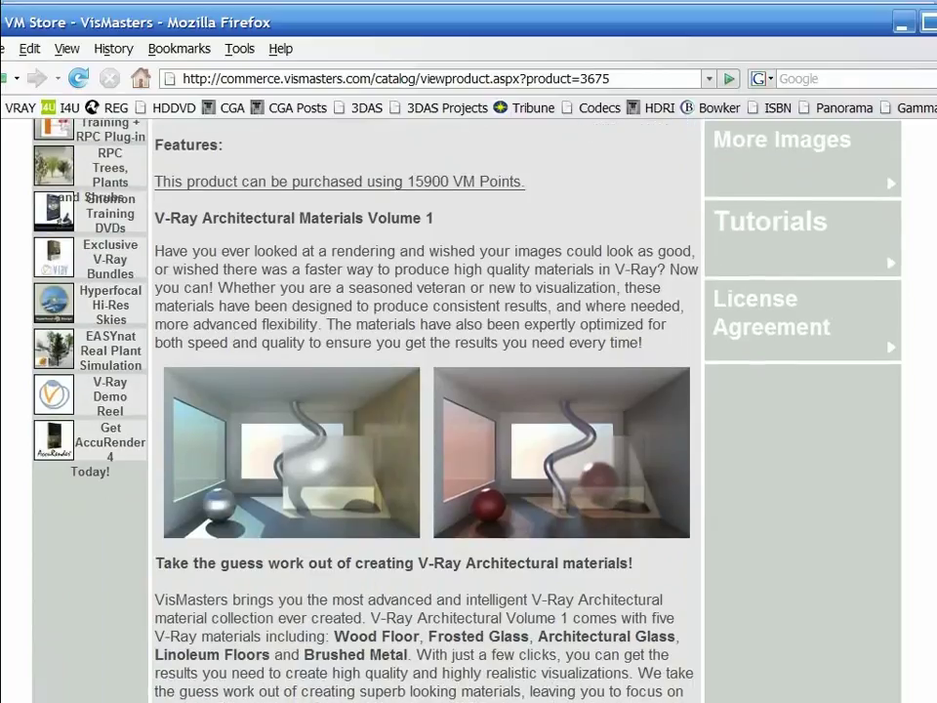
pyautogui.scroll(-7, 430, 410)
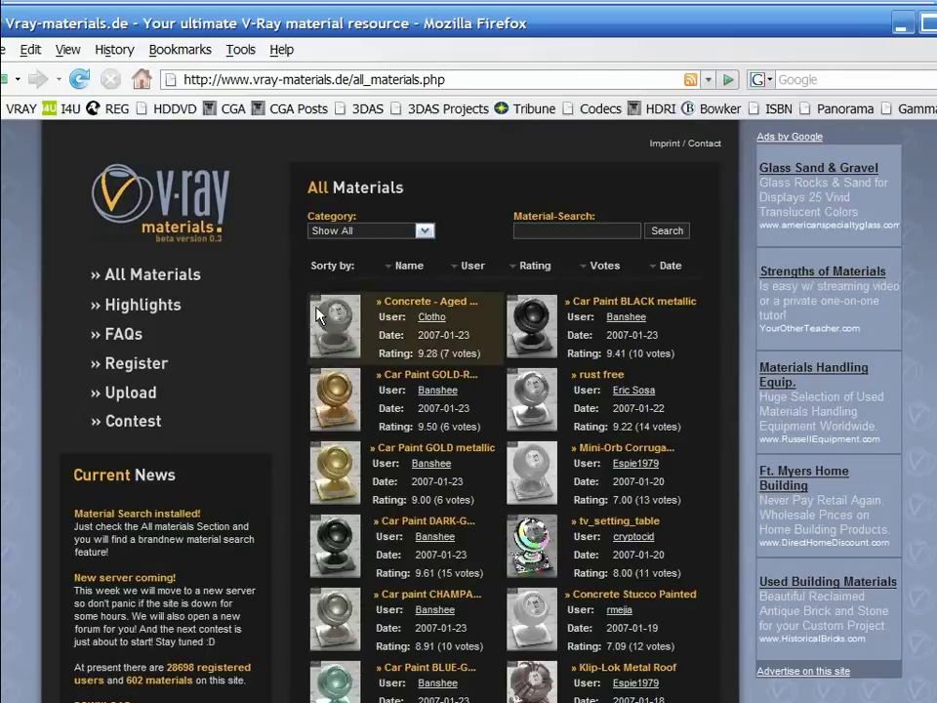
# Filter the vray-materials.de library to the Glass category and view the details of the lumpy glass material dated 2007-01-06
pyautogui.click(349, 231)
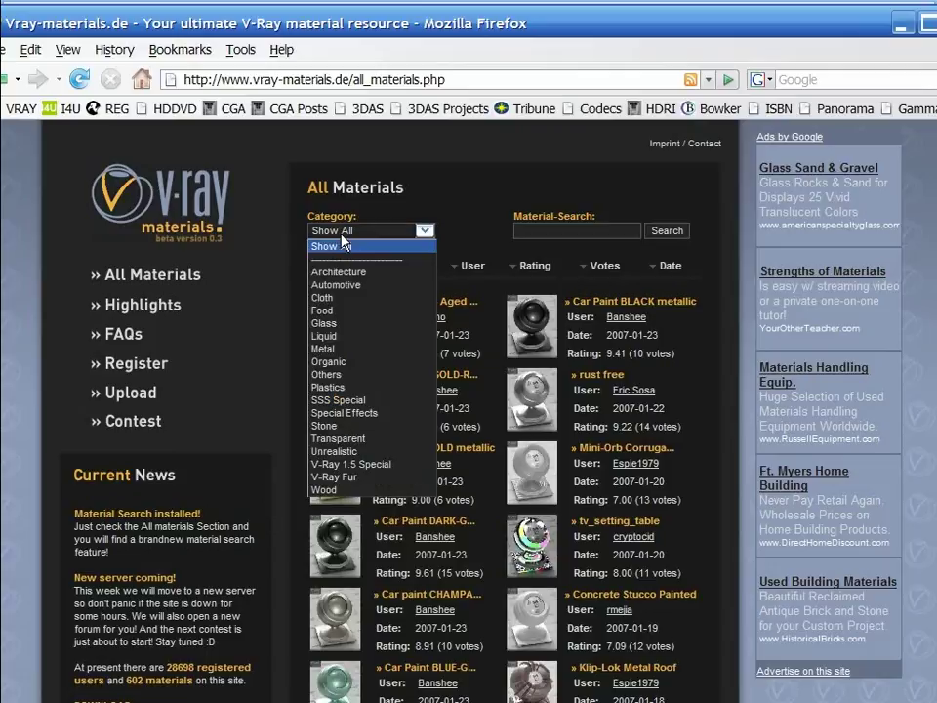
pyautogui.click(327, 323)
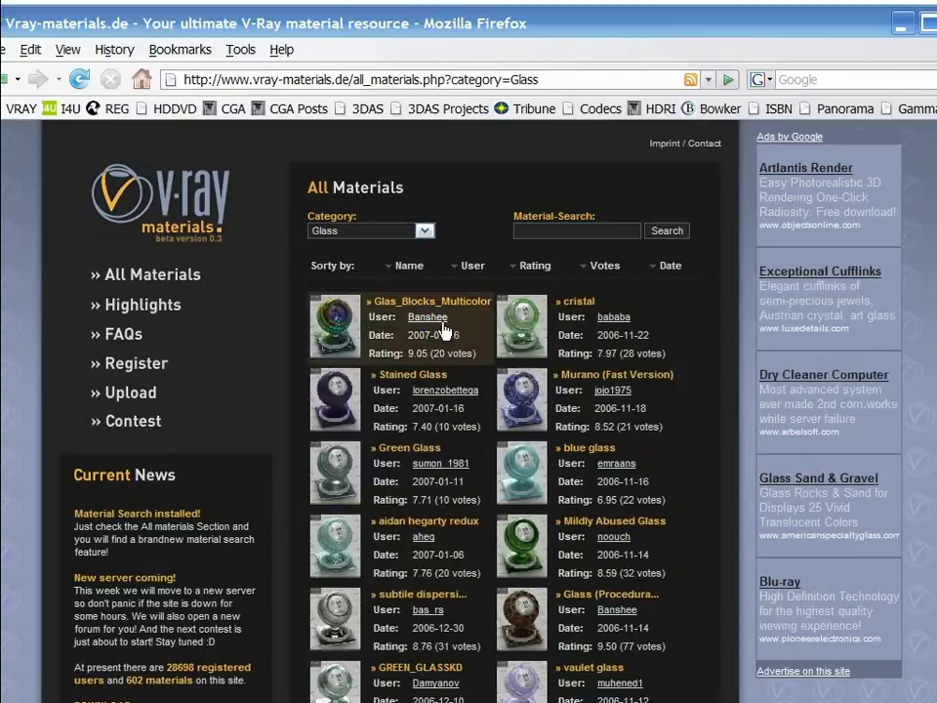
pyautogui.click(334, 549)
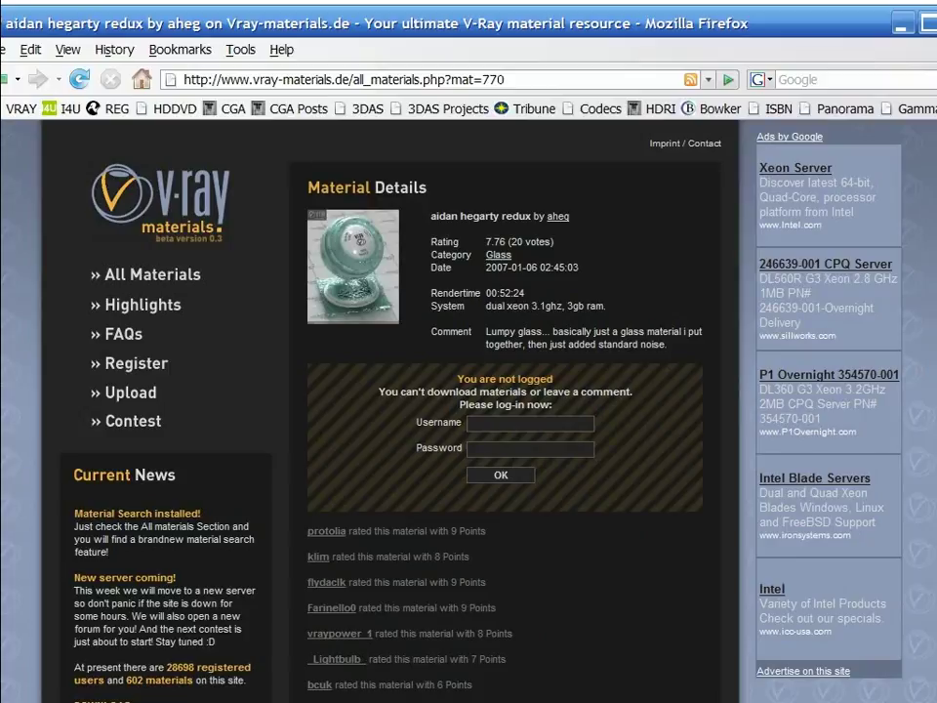
pyautogui.hotkey('alt', 'Tab')
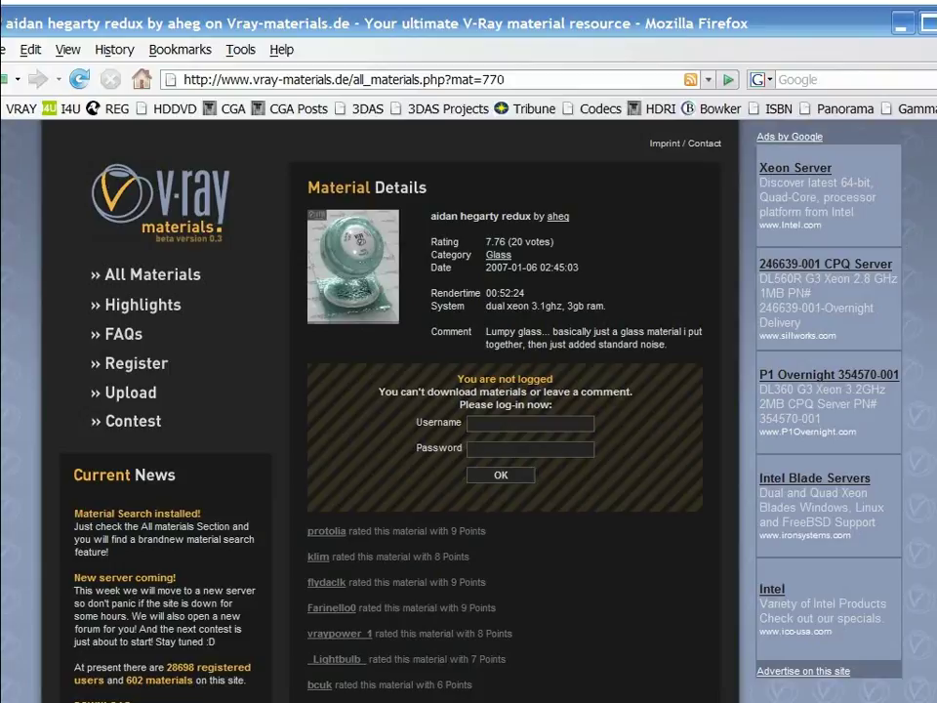